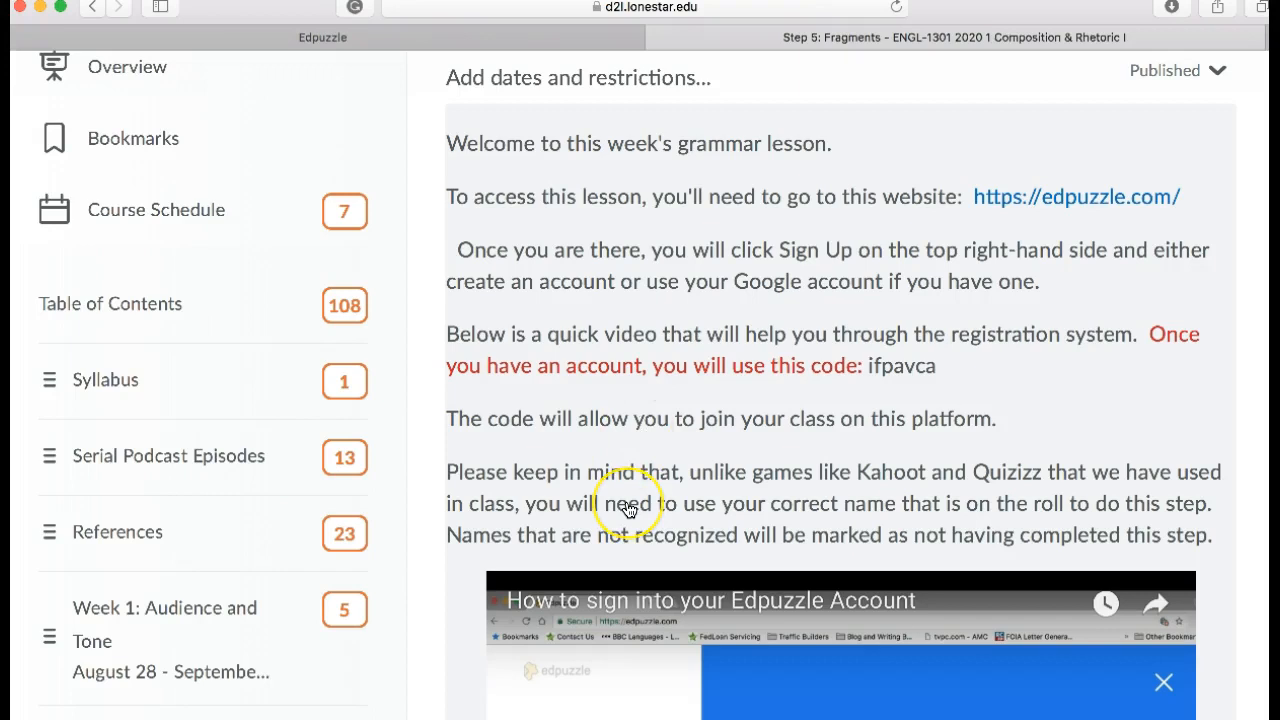
# Read the Step 5: Fragments instructions for accessing the Edpuzzle website and creating a student account
pyautogui.scroll(3, 623, 508)
pyautogui.scroll(-2, 623, 508)
pyautogui.scroll(-3, 628, 510)
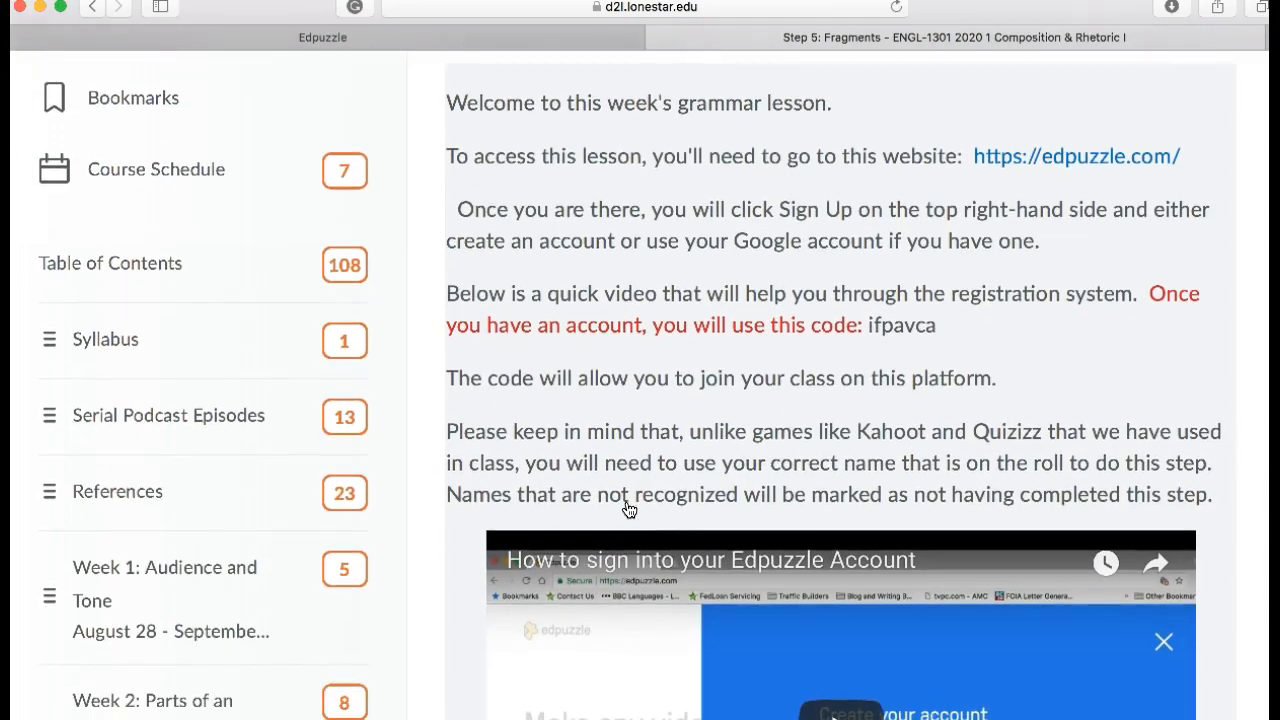
pyautogui.scroll(-1, 657, 425)
pyautogui.scroll(4, 664, 436)
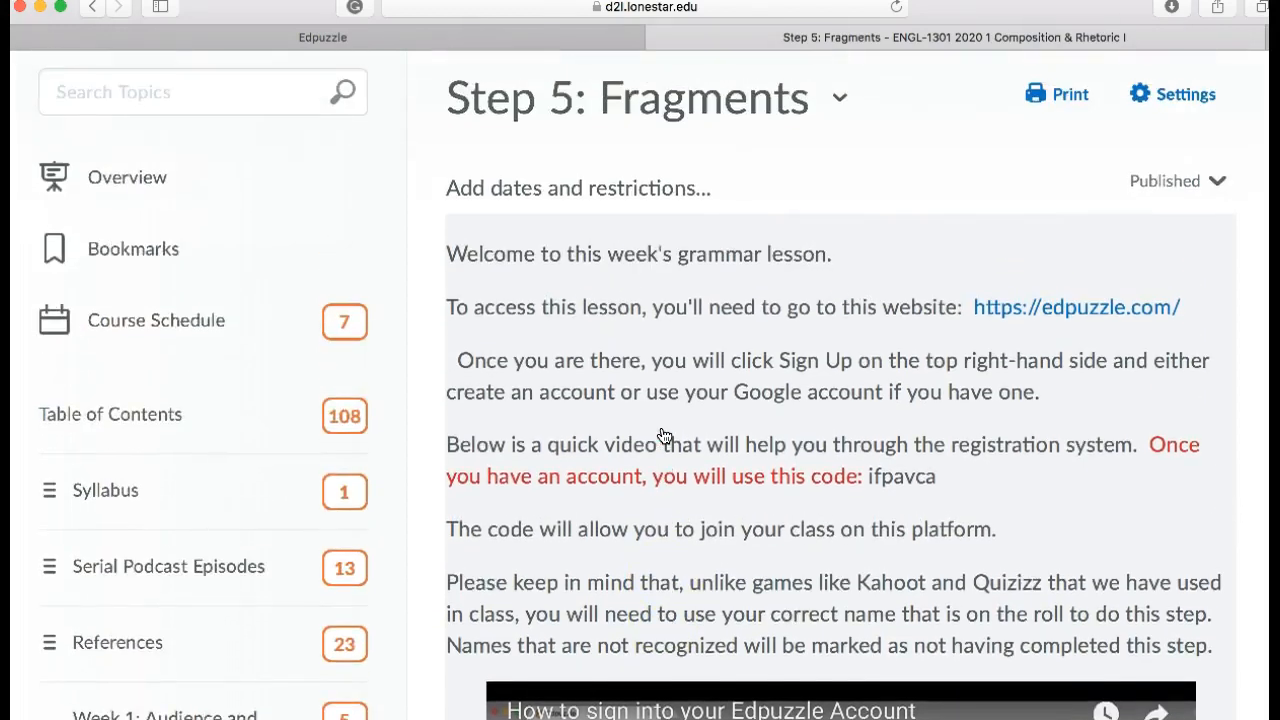
pyautogui.scroll(2, 664, 436)
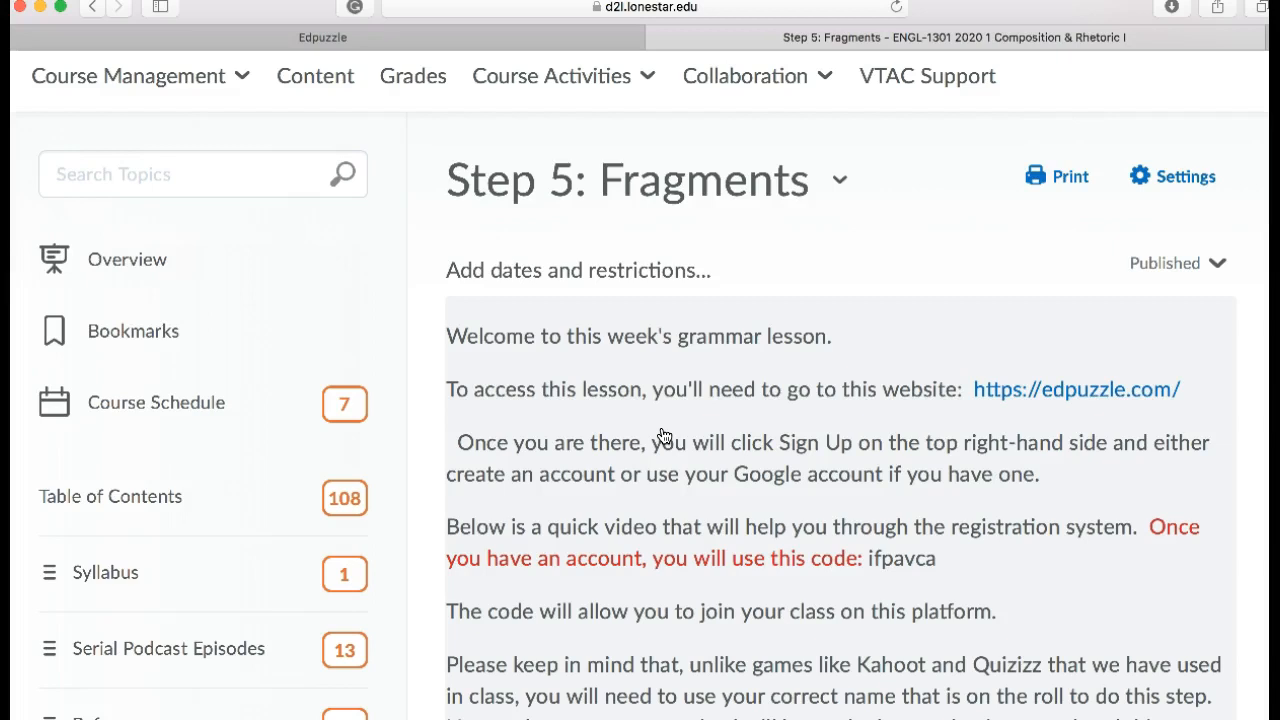
pyautogui.scroll(-2, 663, 436)
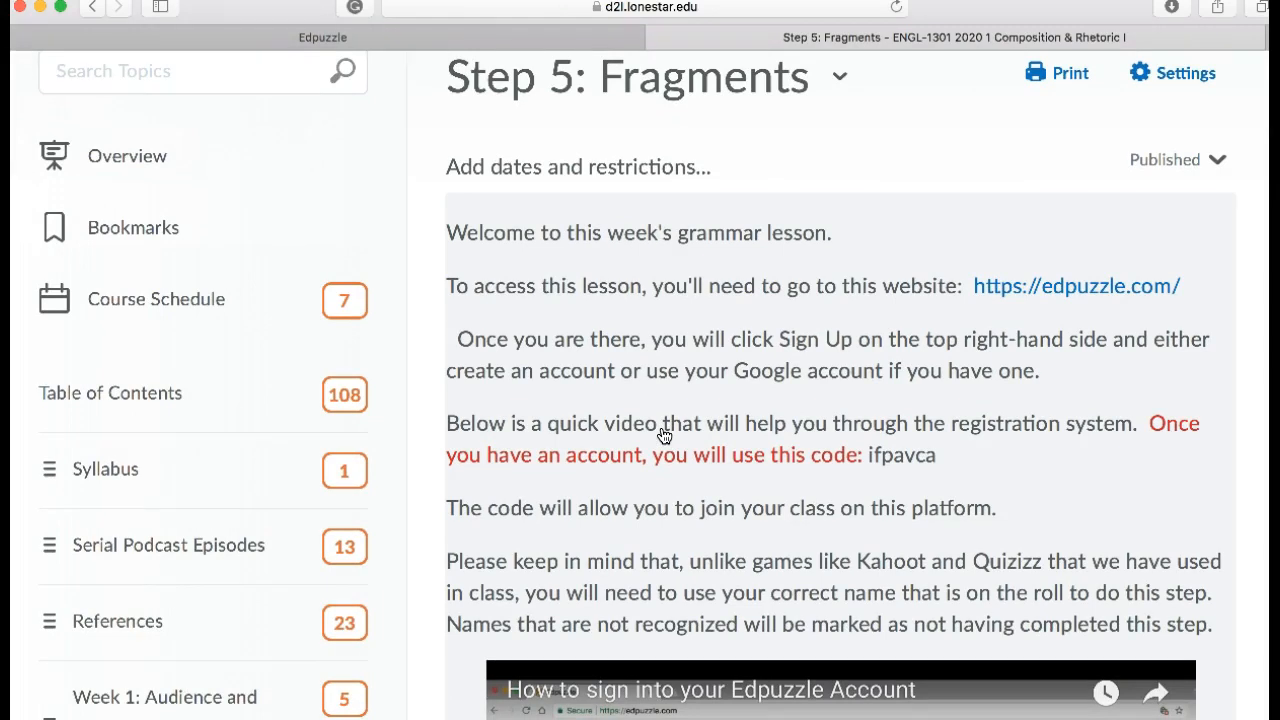
pyautogui.scroll(-1, 663, 436)
pyautogui.scroll(2, 663, 436)
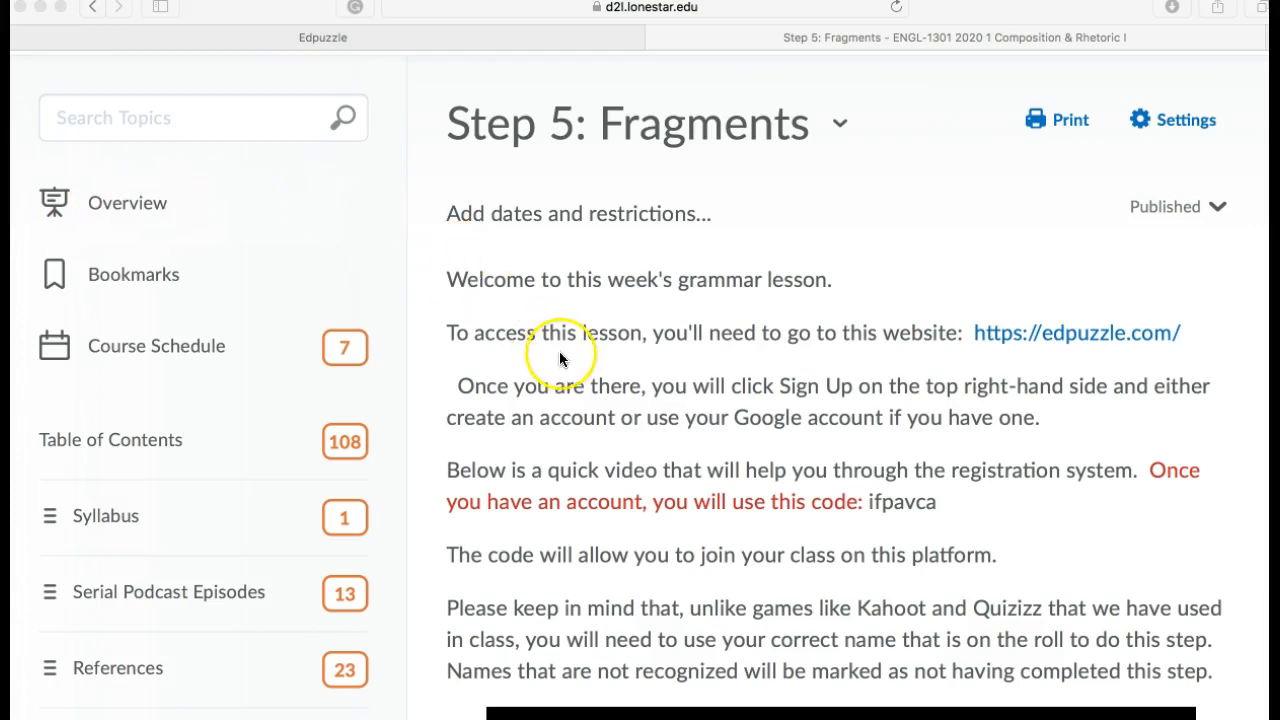
pyautogui.scroll(-2, 559, 351)
pyautogui.scroll(-1, 559, 351)
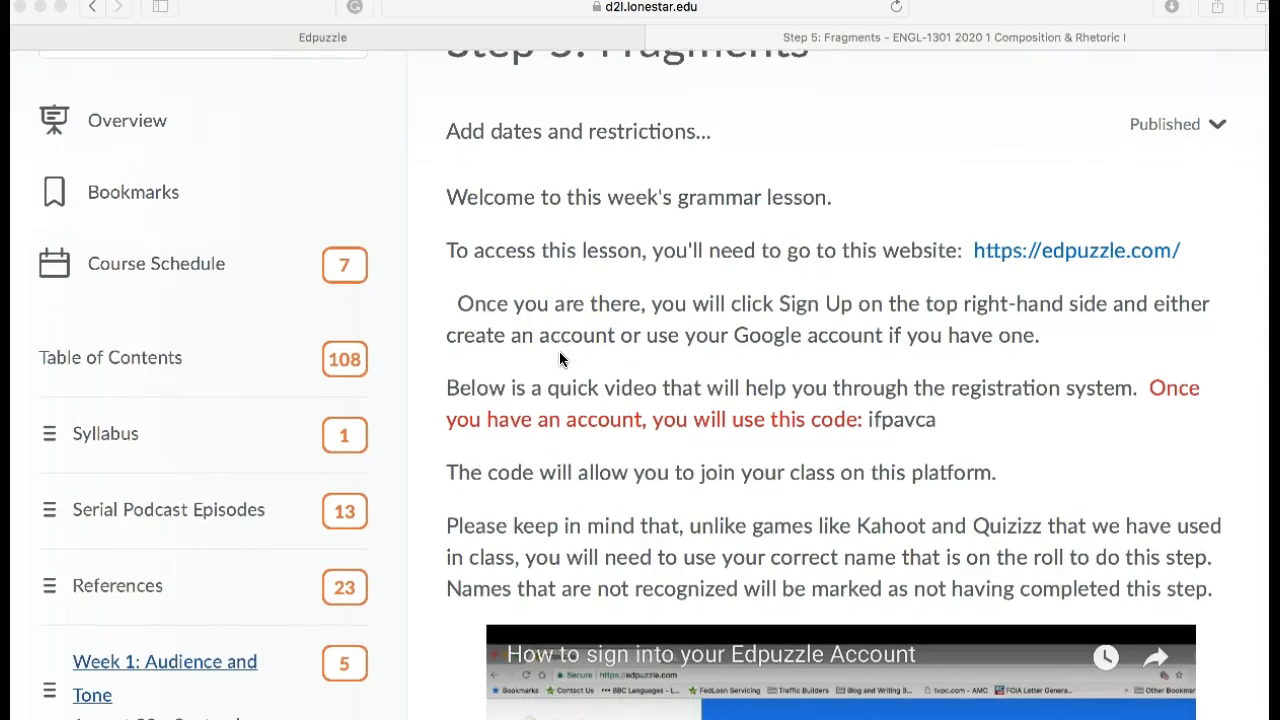
pyautogui.scroll(-3, 559, 351)
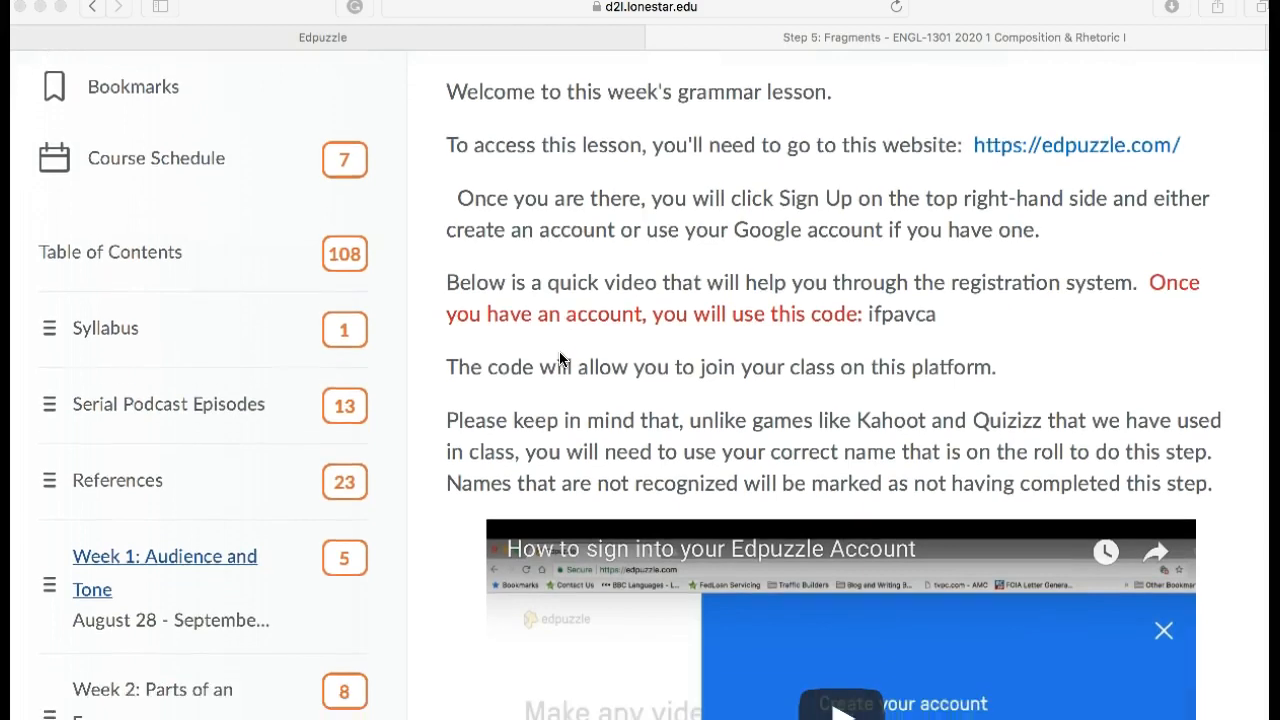
pyautogui.scroll(-3, 560, 353)
pyautogui.scroll(3, 560, 353)
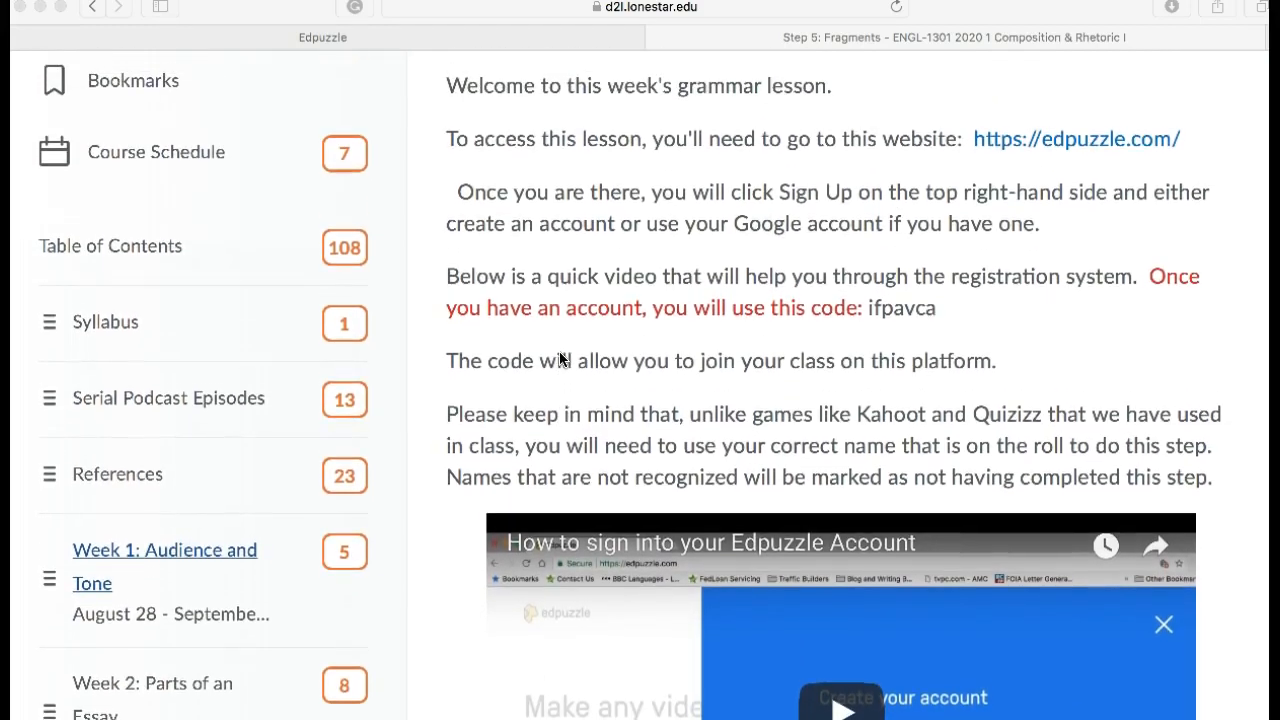
pyautogui.scroll(-2, 559, 352)
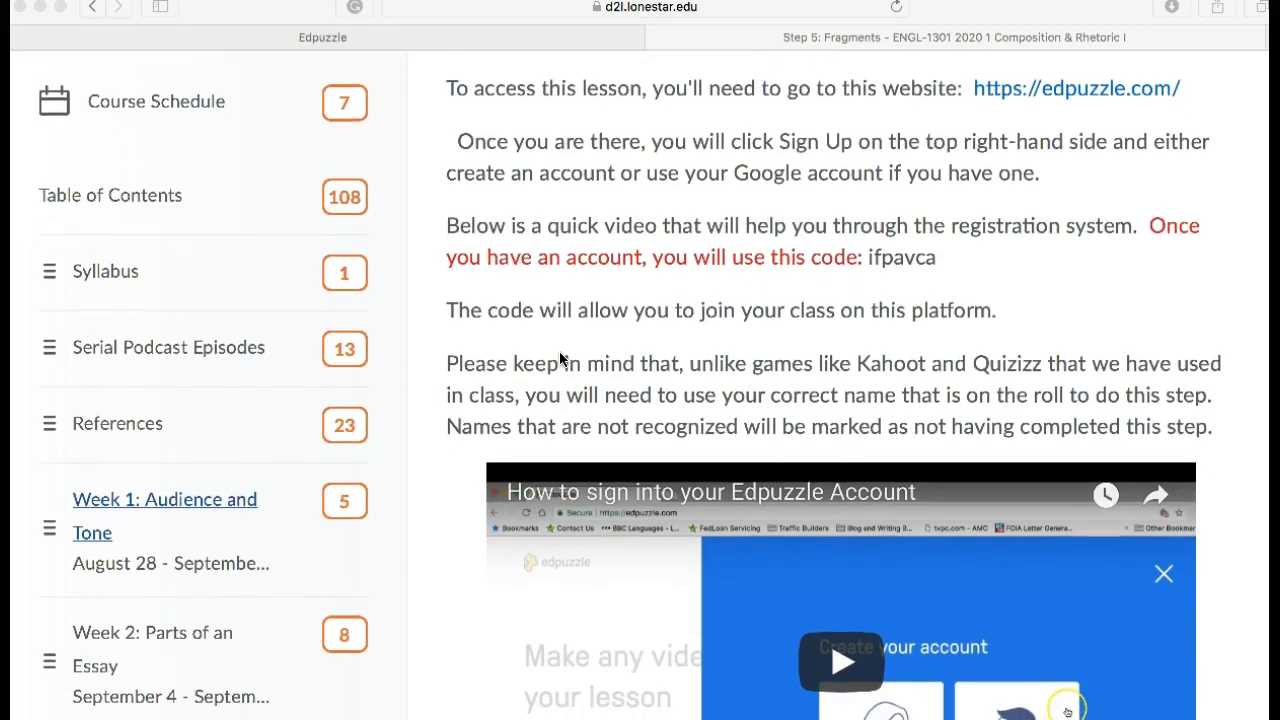
pyautogui.scroll(-2, 560, 355)
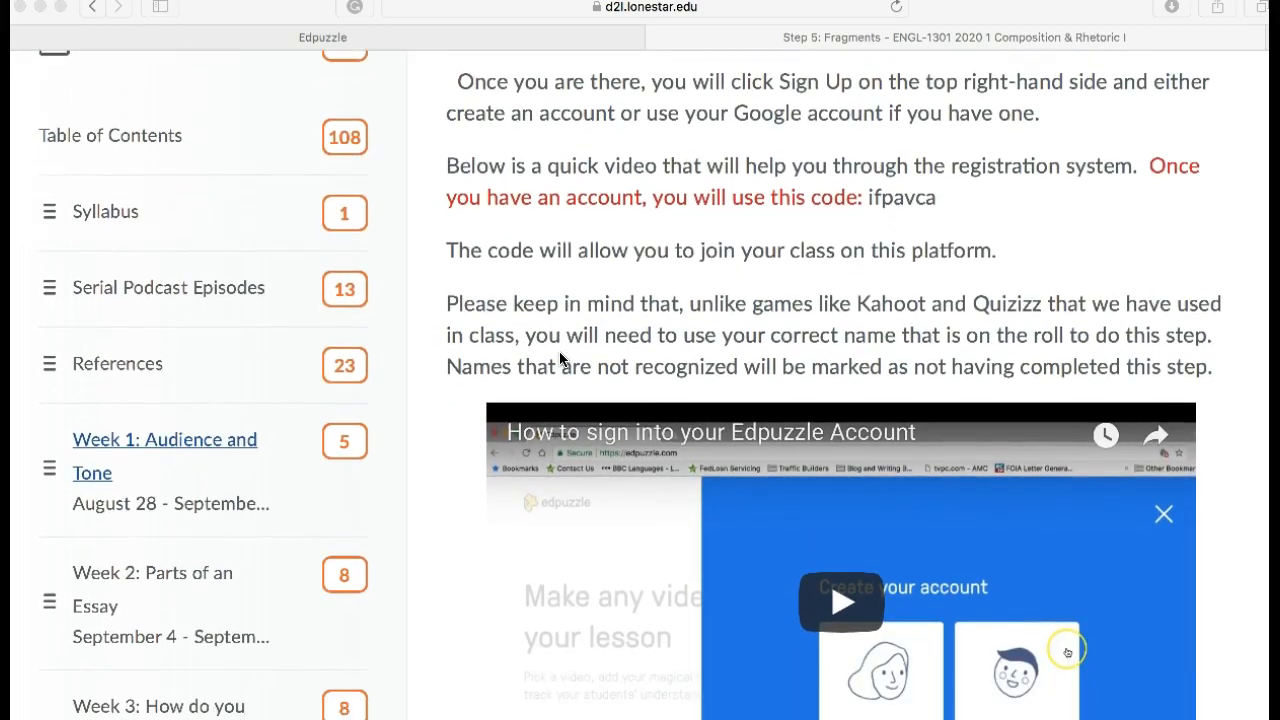
pyautogui.scroll(-1, 559, 357)
pyautogui.scroll(-2, 559, 357)
pyautogui.scroll(10, 559, 357)
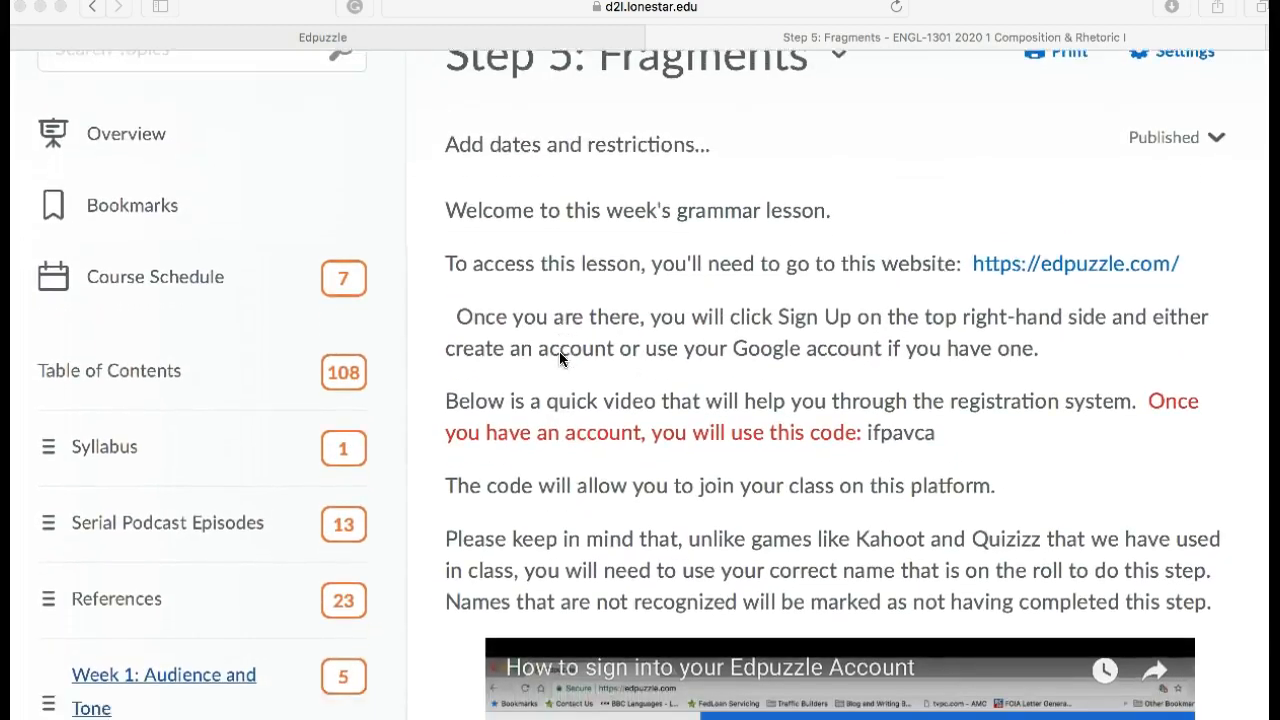
# Review the class code line, the correct-name requirement and the embedded Edpuzzle sign-in video on the Step 5: Fragments page
pyautogui.scroll(-3, 559, 351)
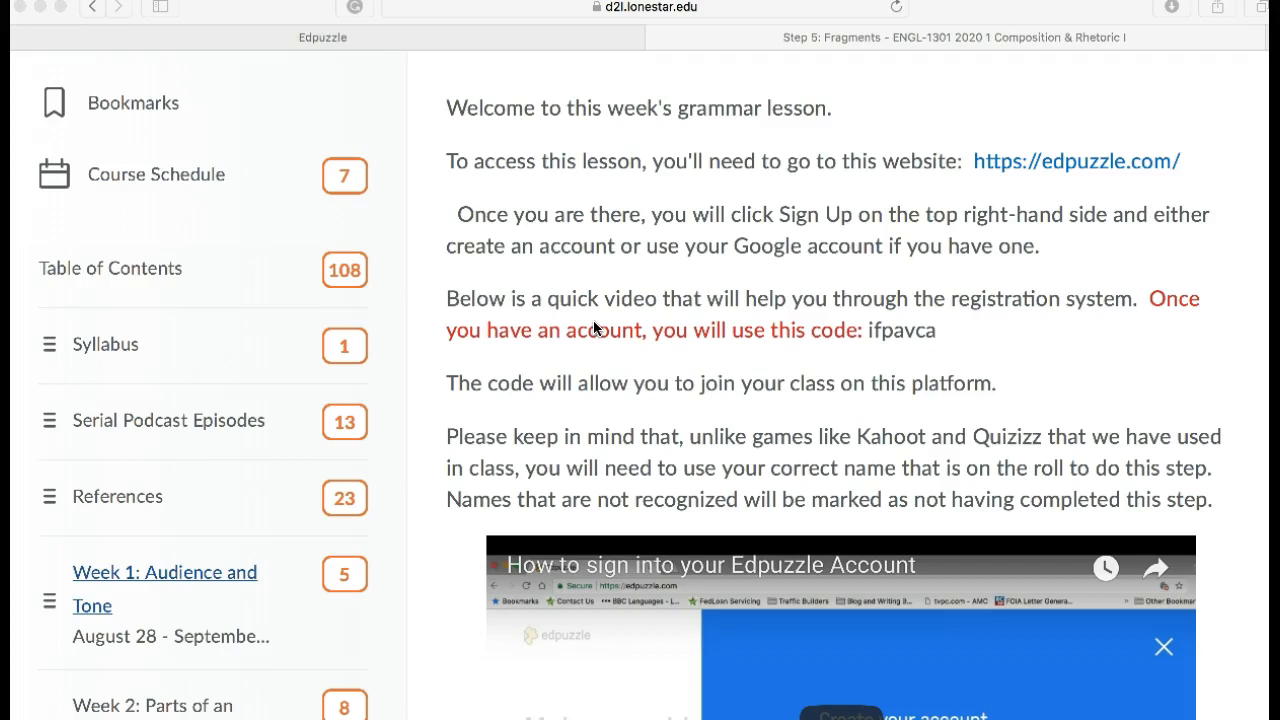
pyautogui.click(814, 323)
pyautogui.scroll(-3, 814, 320)
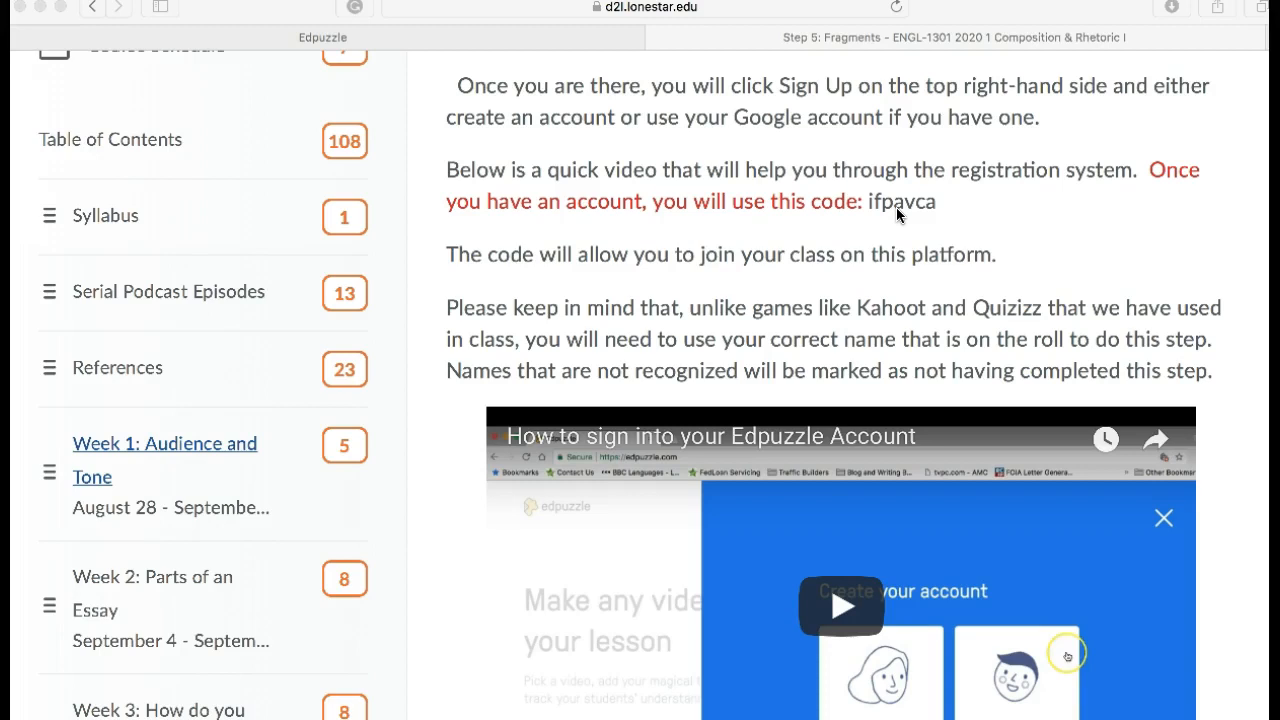
pyautogui.scroll(-2, 897, 209)
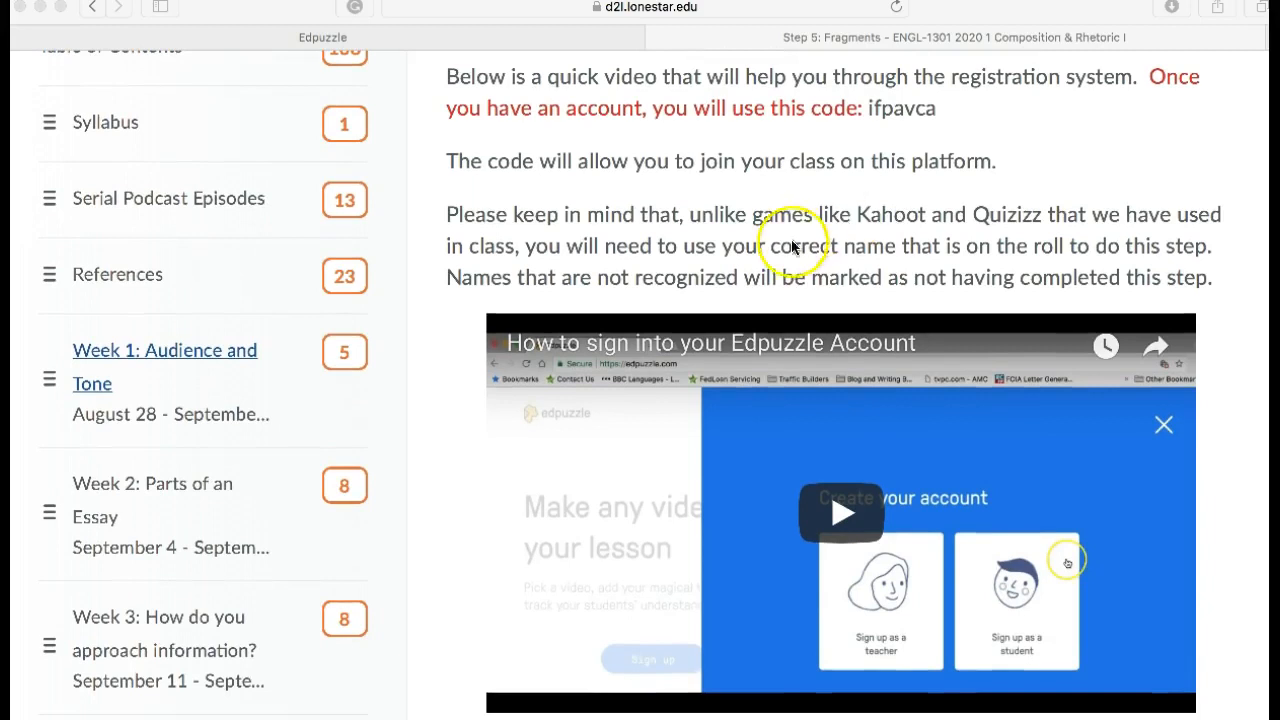
pyautogui.scroll(-1, 767, 251)
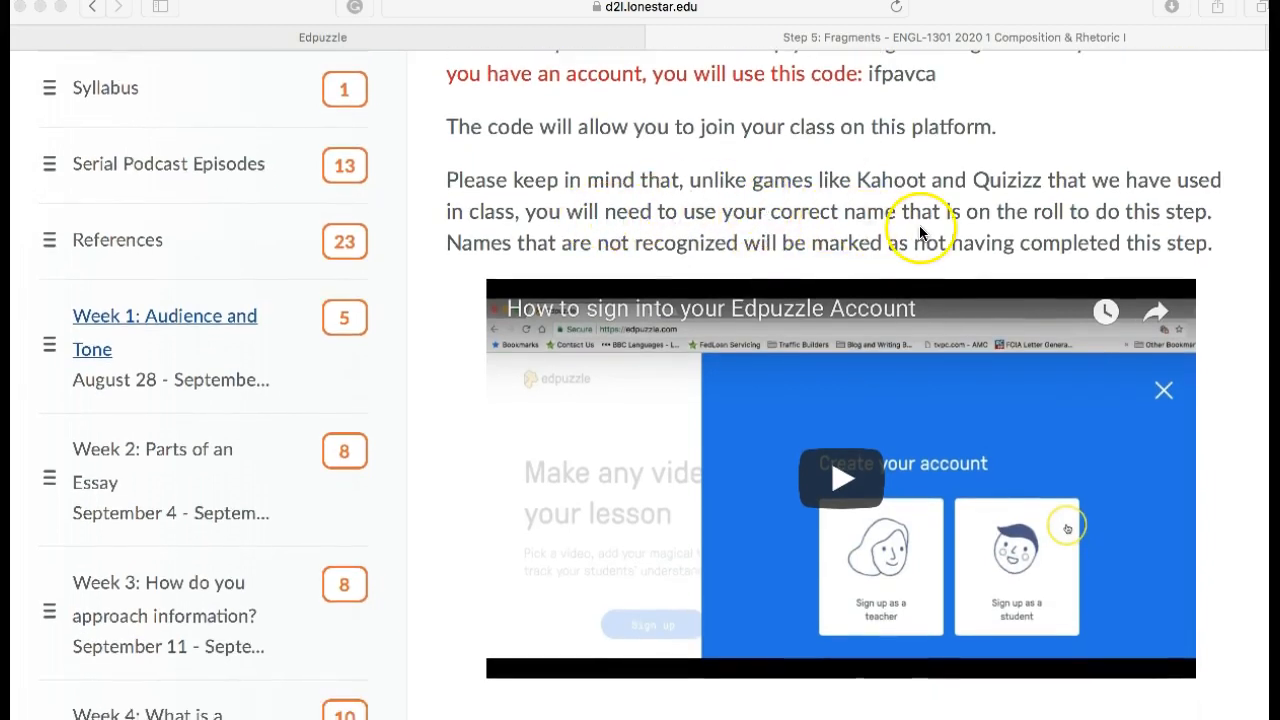
pyautogui.scroll(-1, 900, 237)
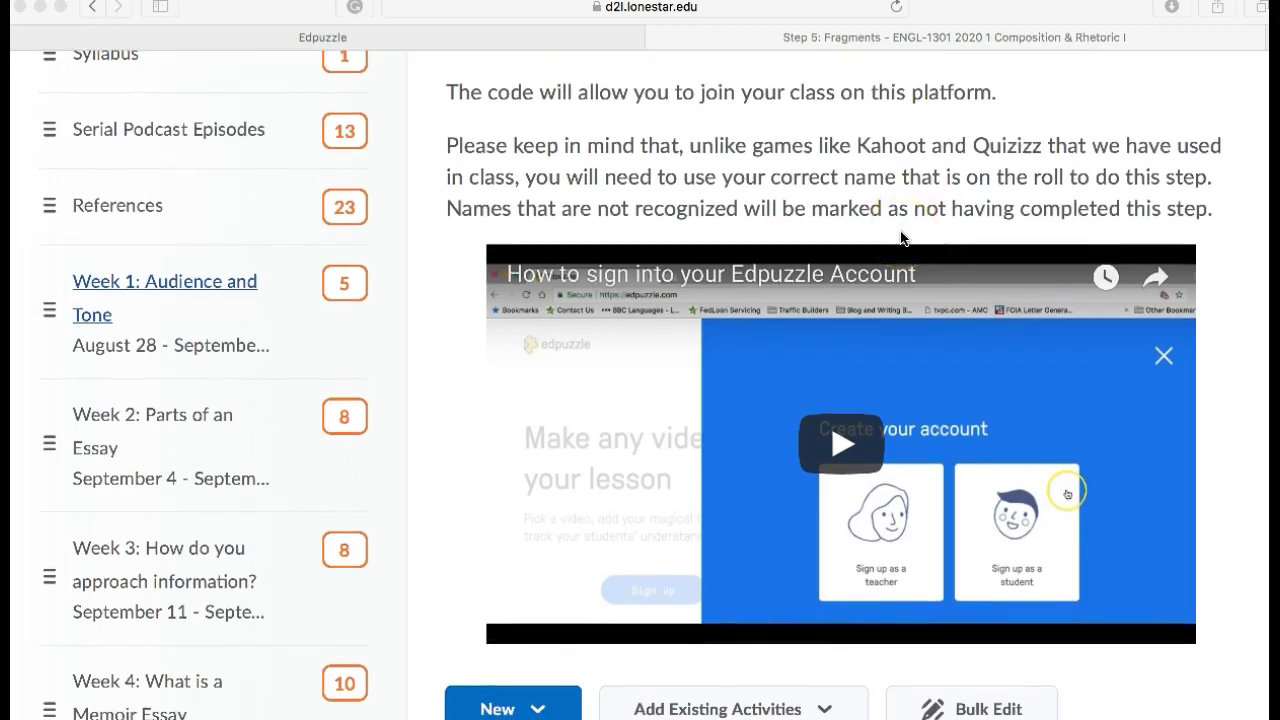
pyautogui.scroll(1, 892, 188)
pyautogui.scroll(-1, 893, 187)
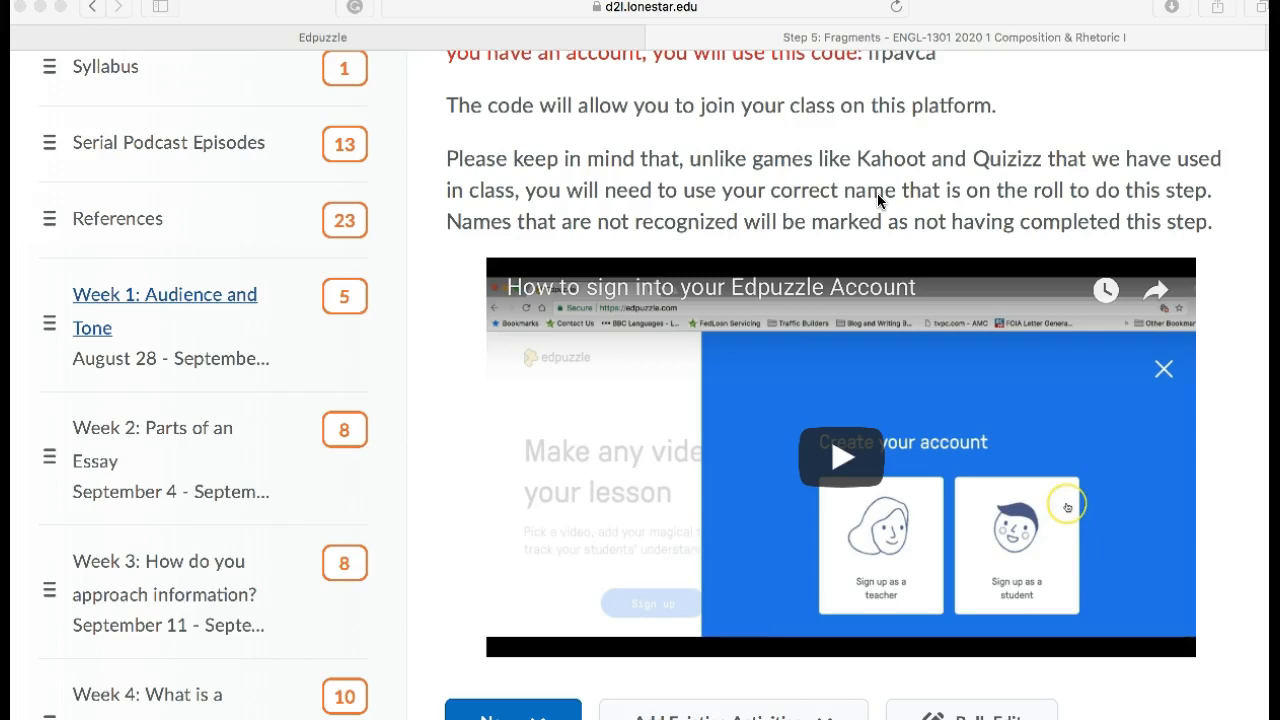
pyautogui.scroll(-1, 878, 199)
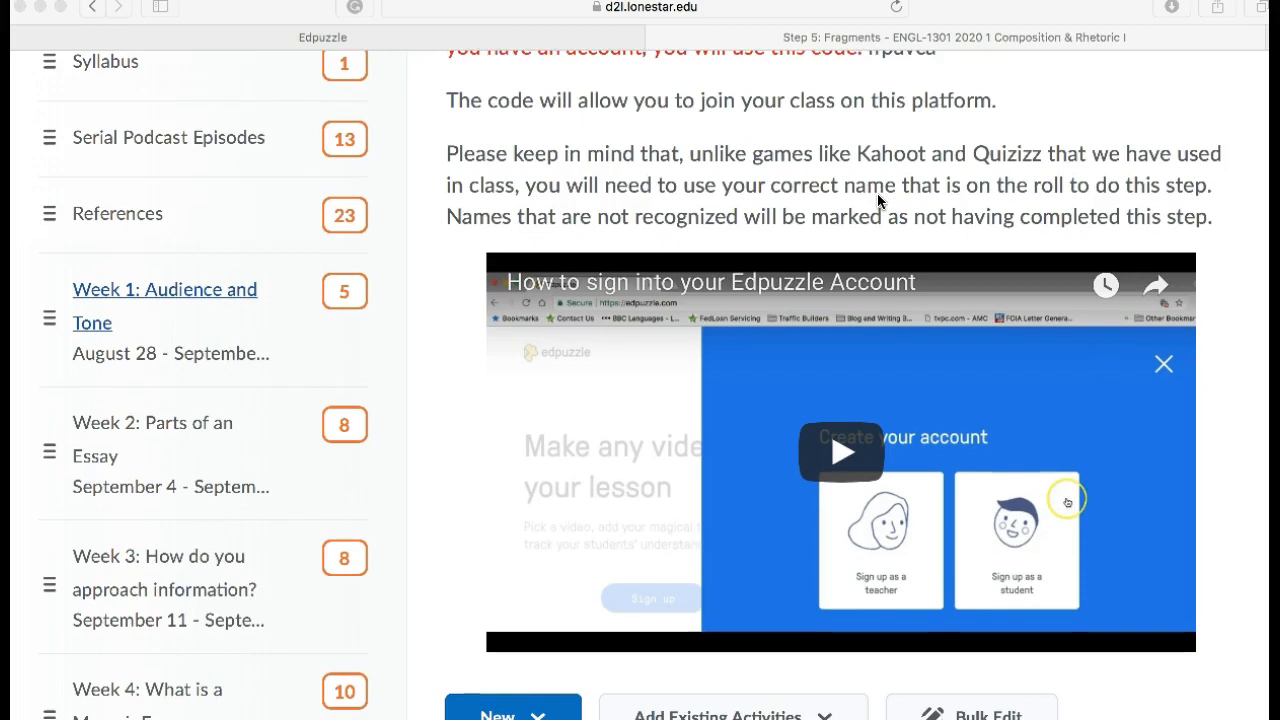
# Look through the lesson, Quizizz review and quiz sections of the Step 5: Fragments module
pyautogui.scroll(-5, 877, 193)
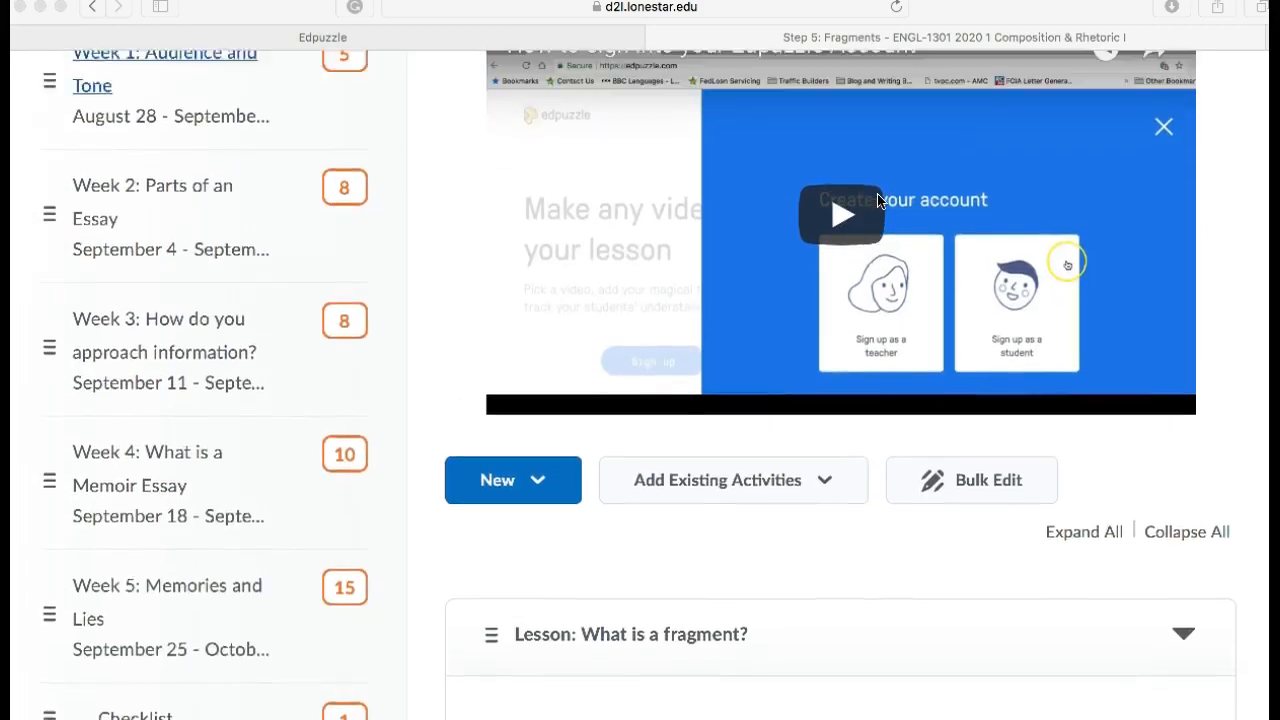
pyautogui.scroll(1, 878, 199)
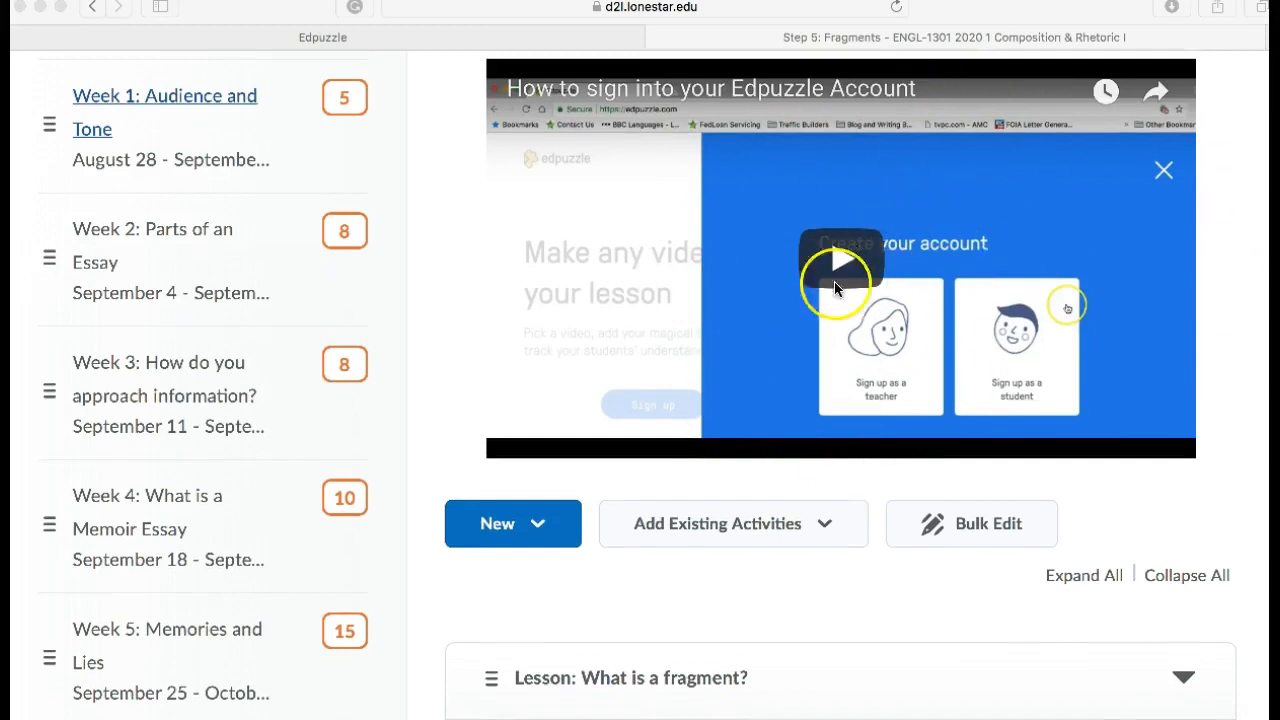
pyautogui.scroll(-10, 835, 300)
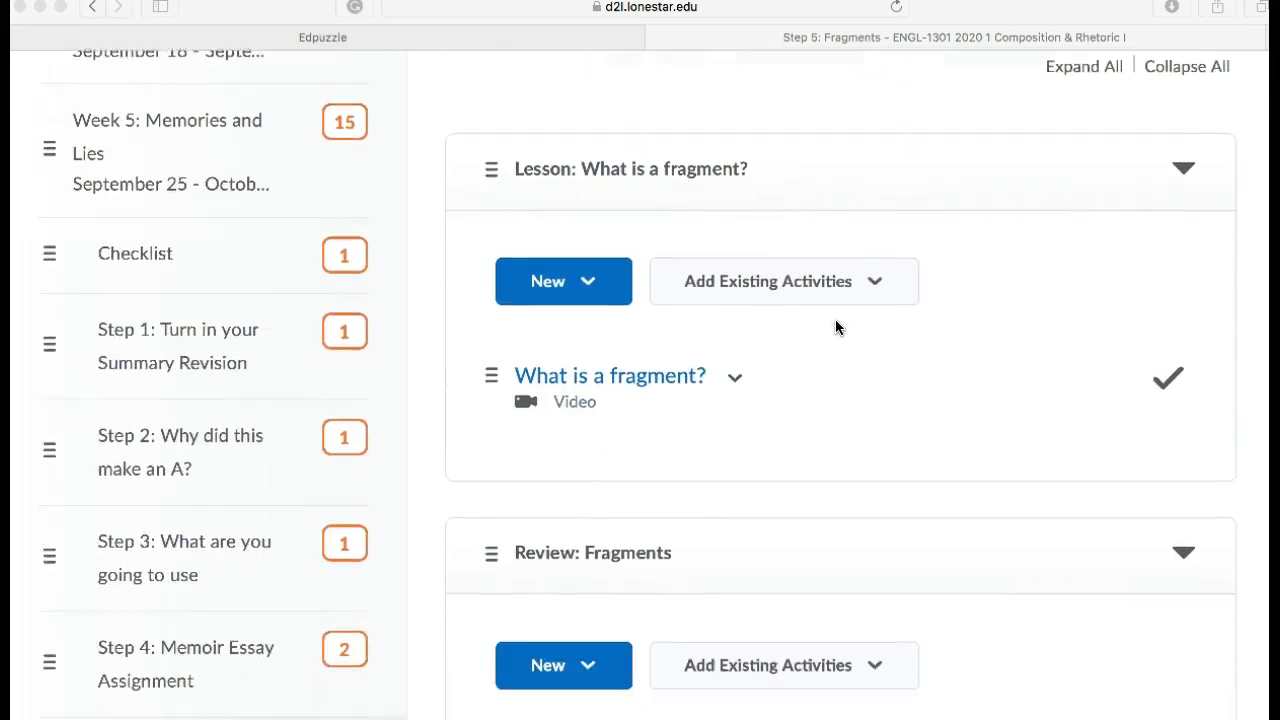
pyautogui.scroll(-1, 835, 327)
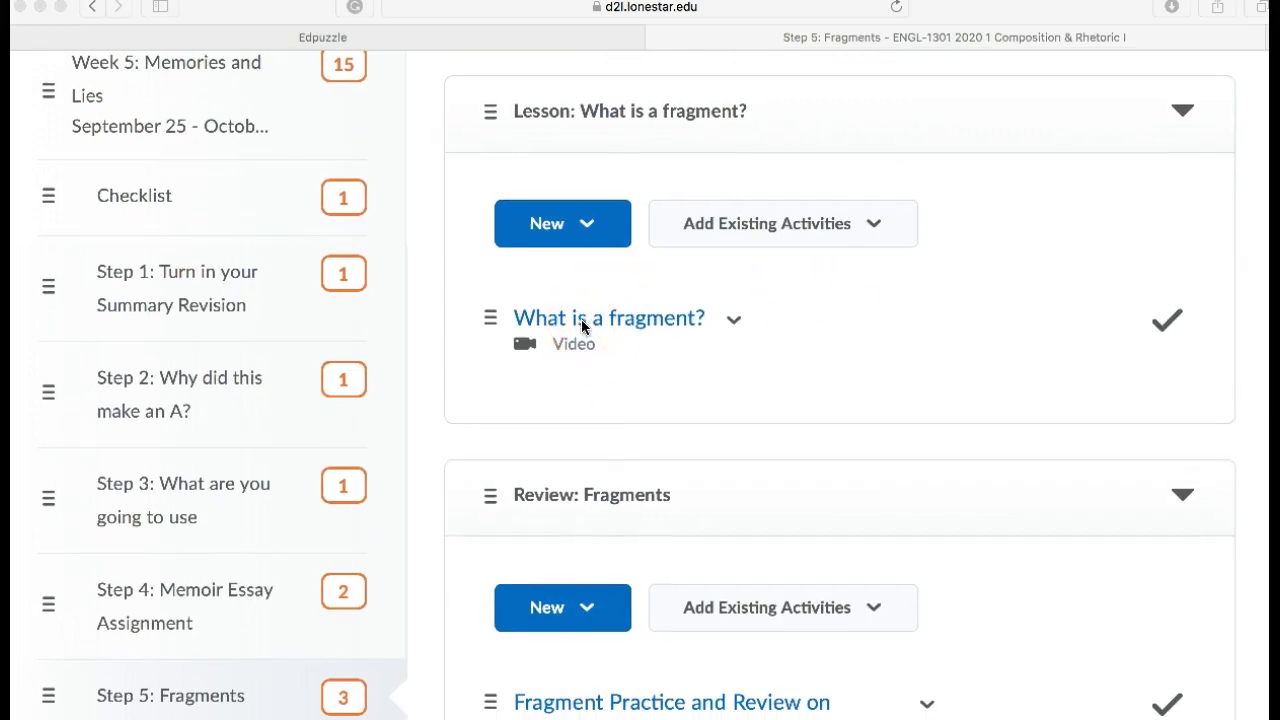
pyautogui.scroll(-2, 581, 319)
pyautogui.scroll(-3, 581, 319)
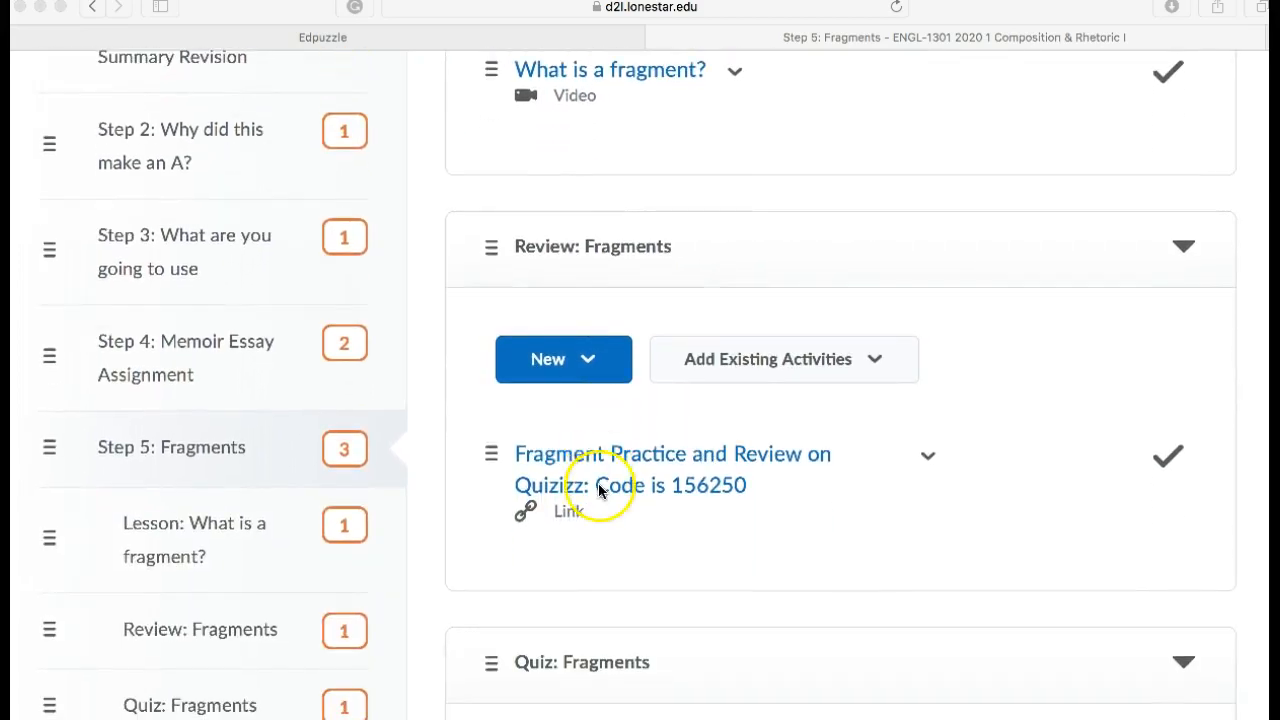
pyautogui.scroll(-2, 598, 480)
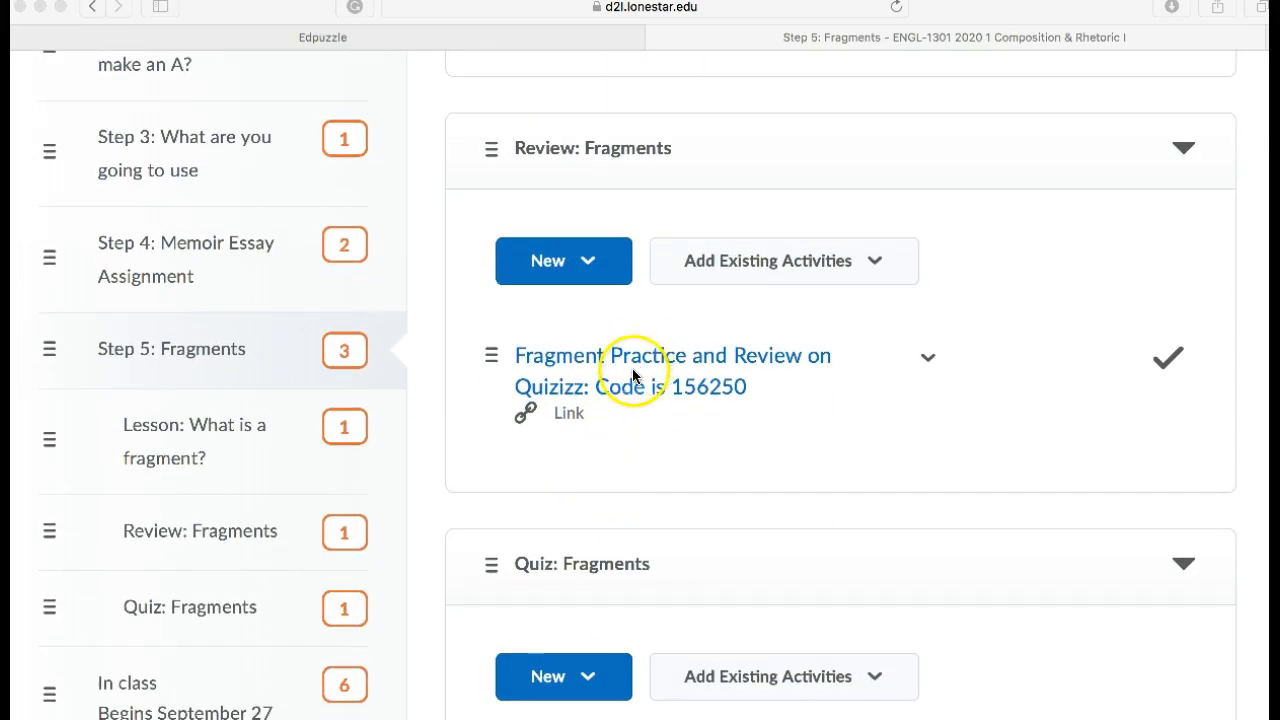
pyautogui.scroll(-1, 626, 356)
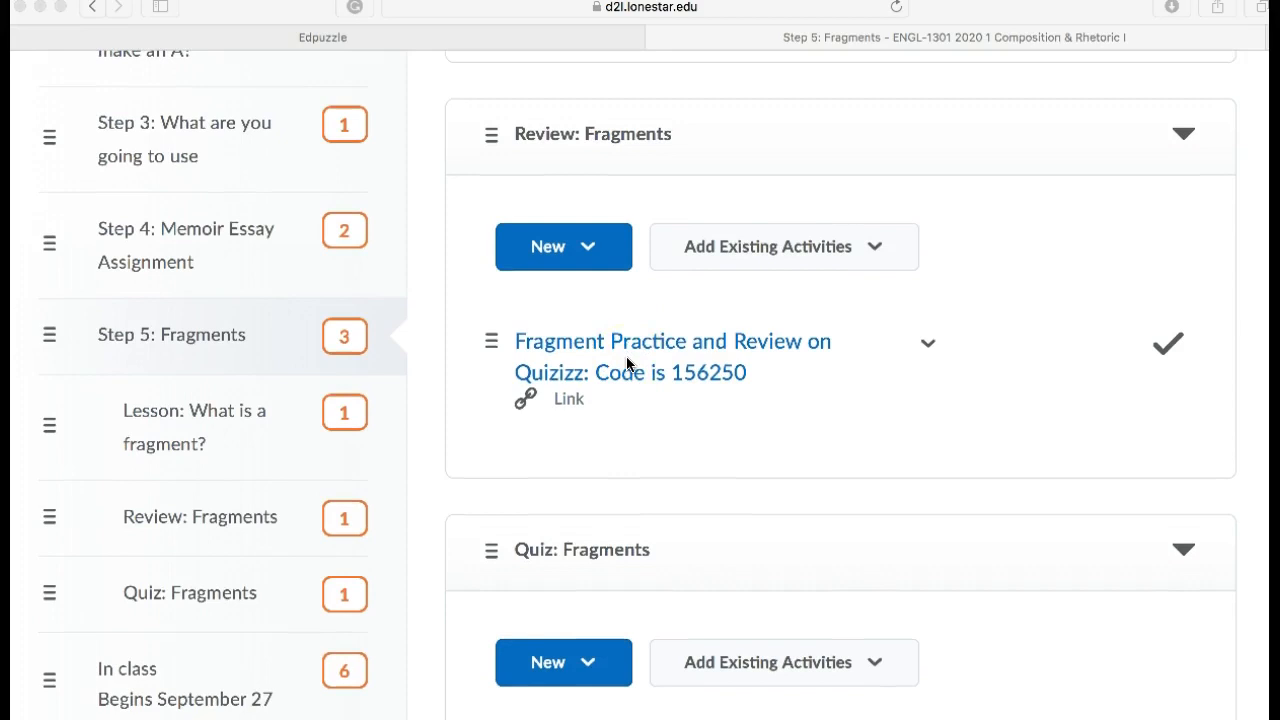
pyautogui.scroll(-1, 628, 364)
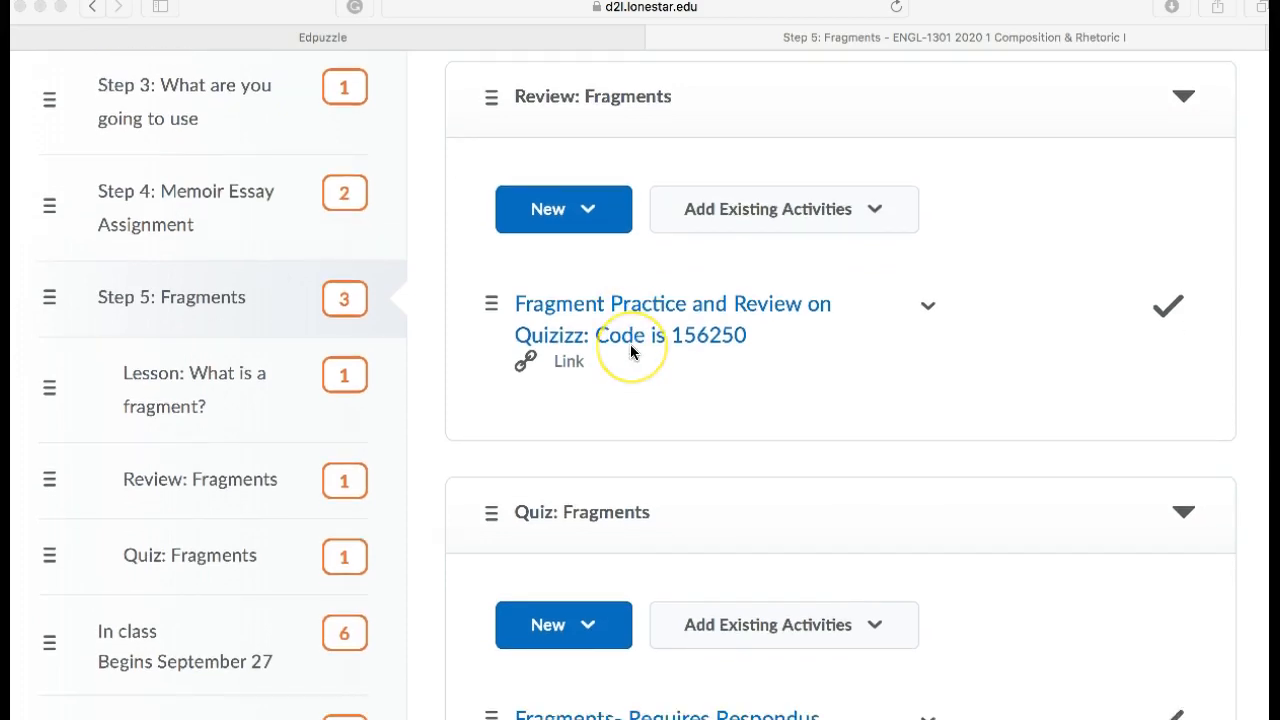
pyautogui.scroll(-5, 630, 348)
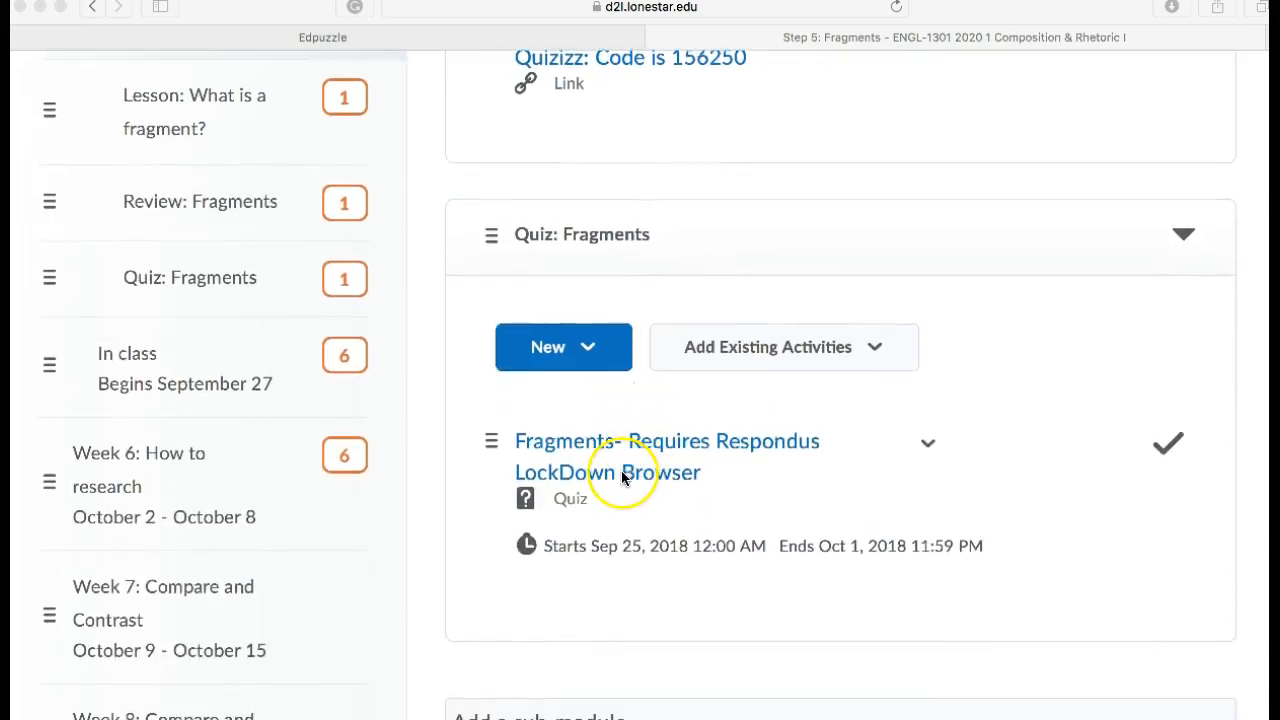
# Open the "What is a fragment?" video topic from the module's lesson section
pyautogui.scroll(12, 621, 470)
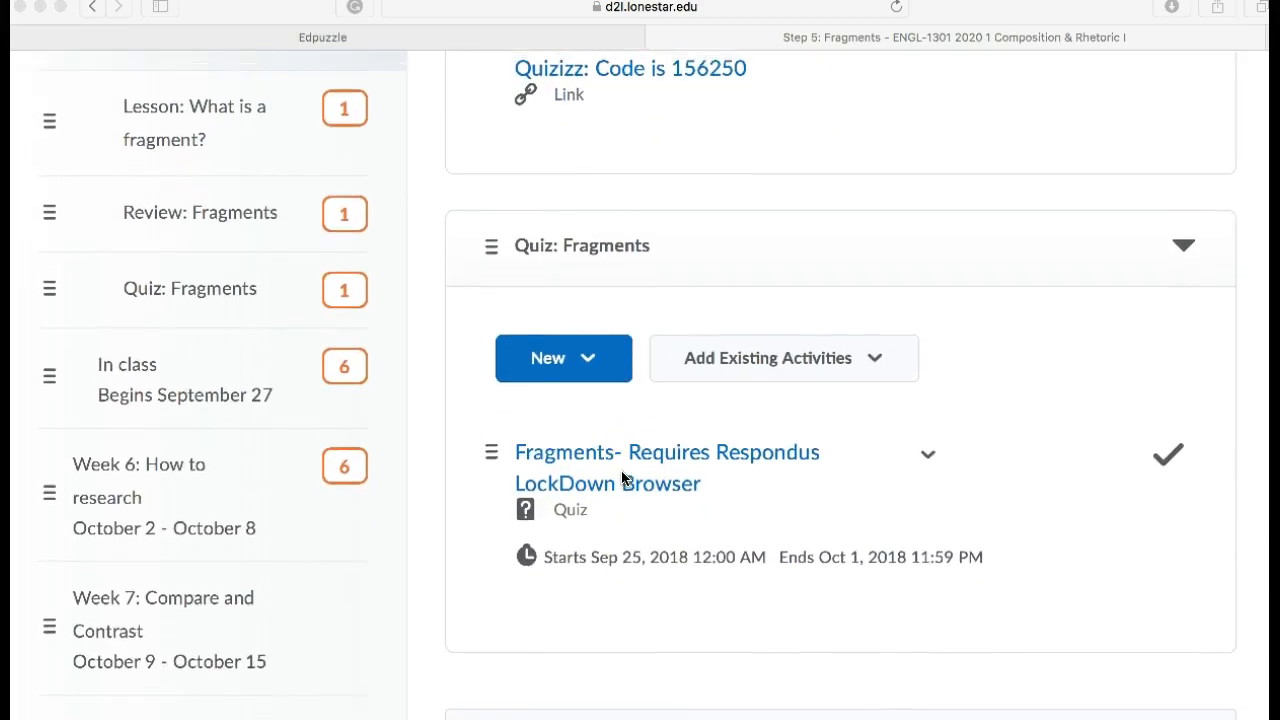
pyautogui.click(623, 402)
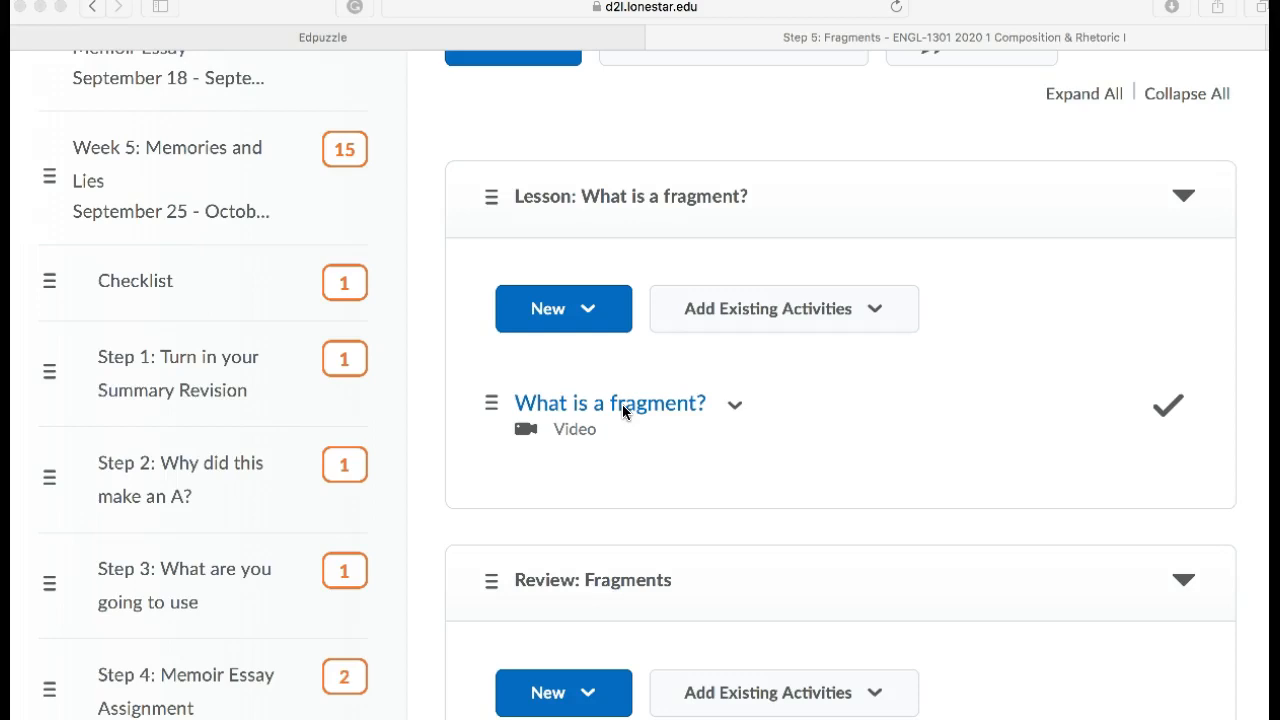
pyautogui.click(622, 404)
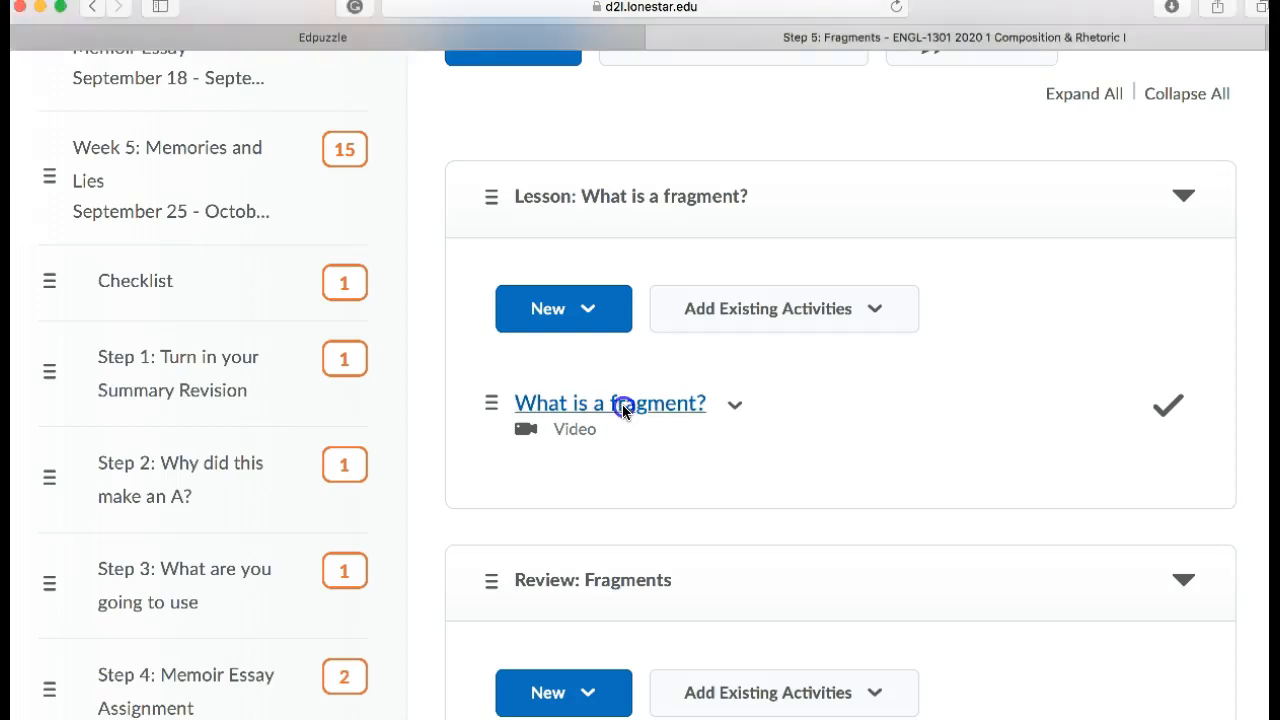
pyautogui.click(585, 404)
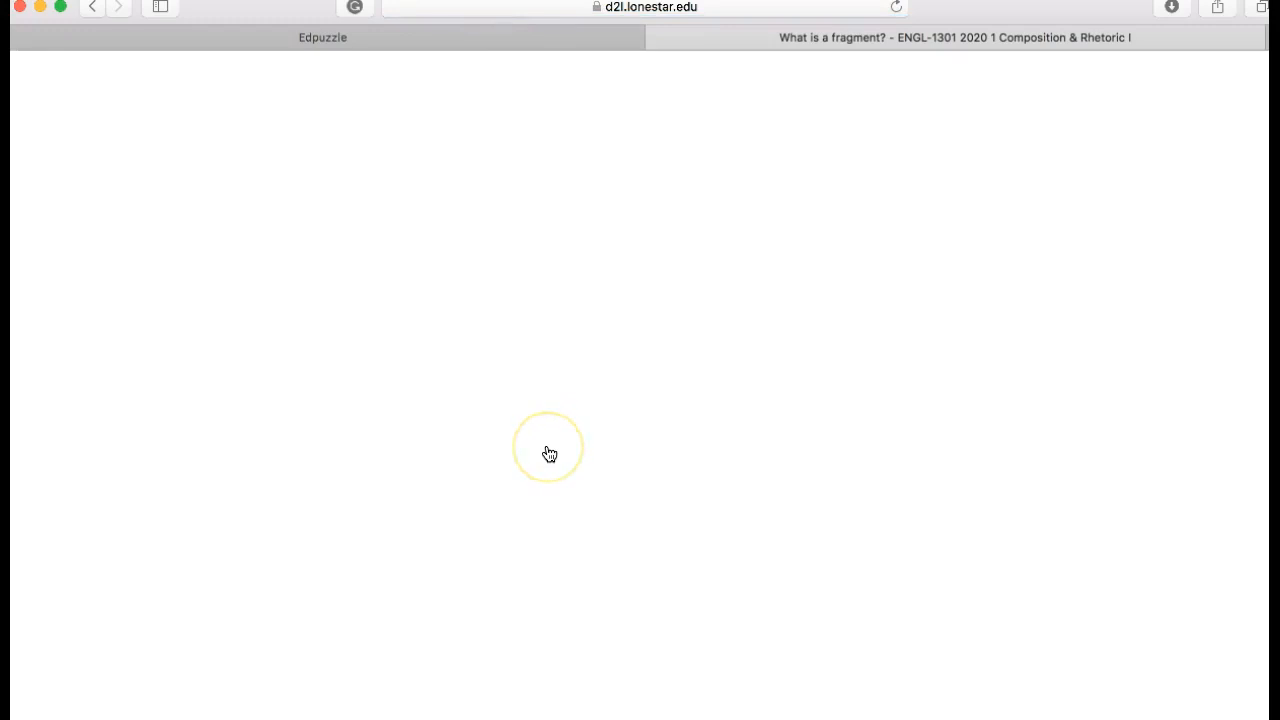
# Examine the student log-in and sign-up options in the embedded Edpuzzle lesson, including Edpuzzle, Google and Edmodo
pyautogui.scroll(-3, 549, 454)
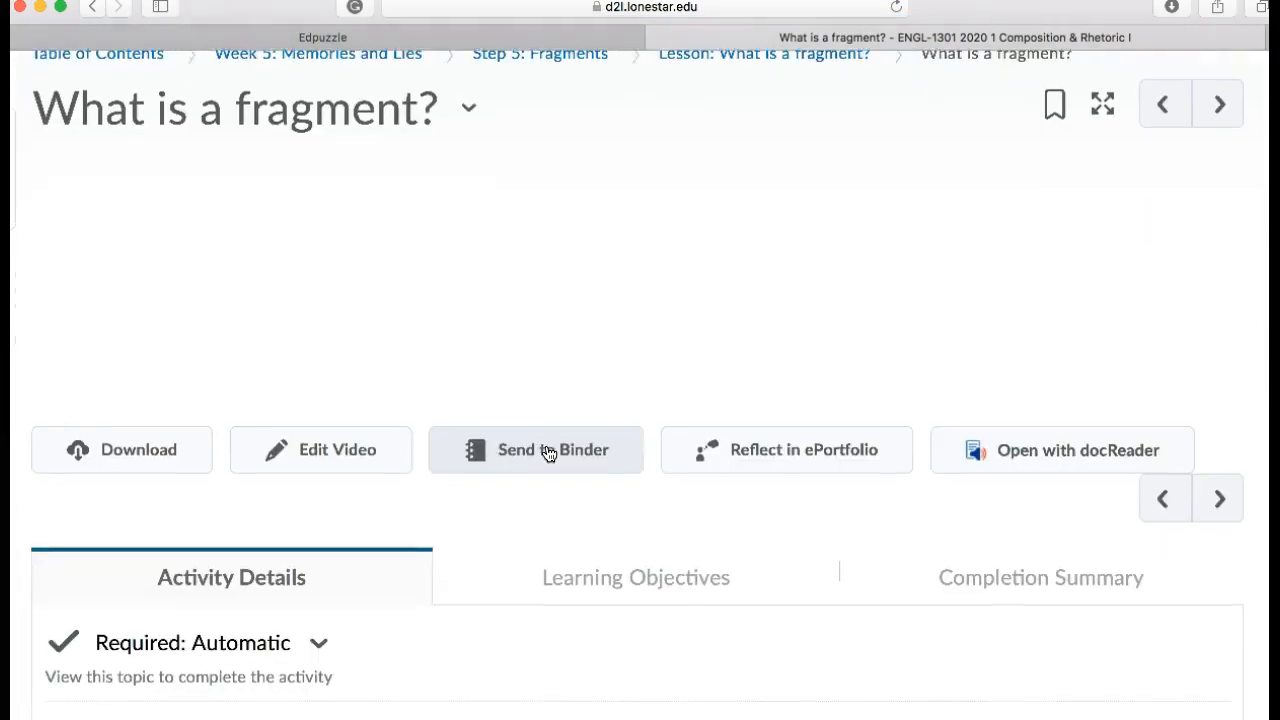
pyautogui.scroll(-3, 549, 454)
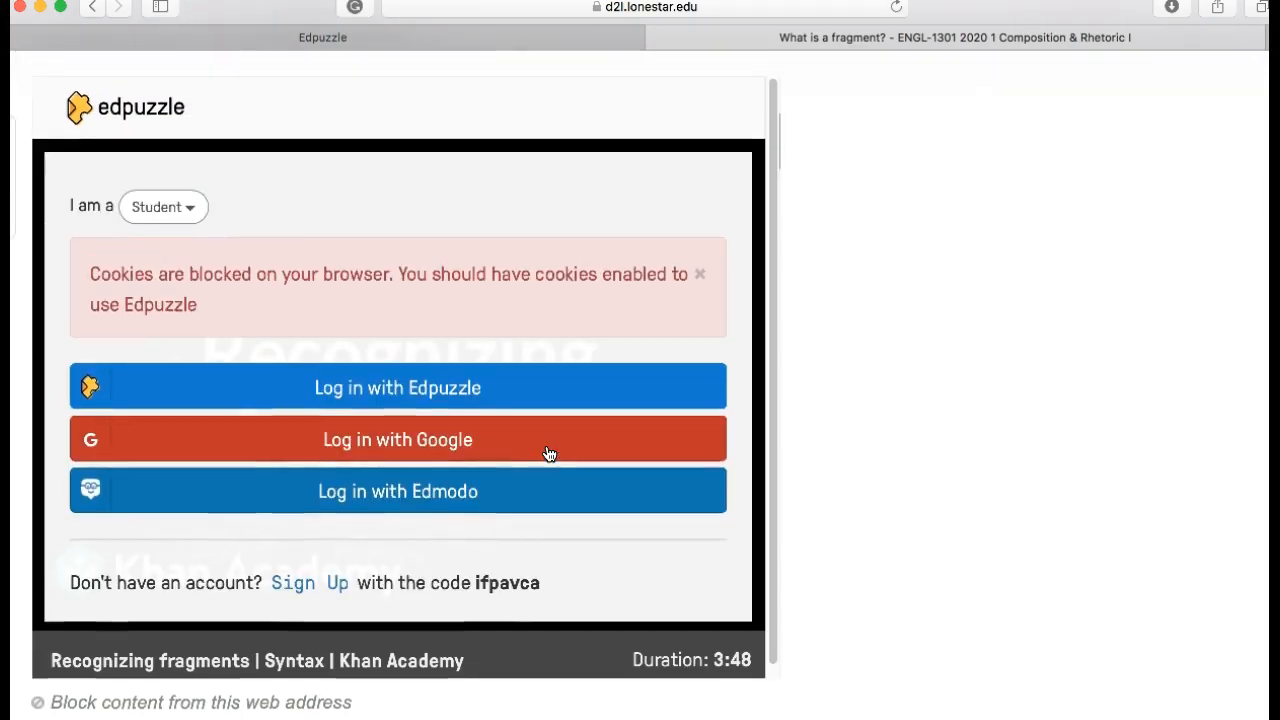
pyautogui.scroll(1, 549, 454)
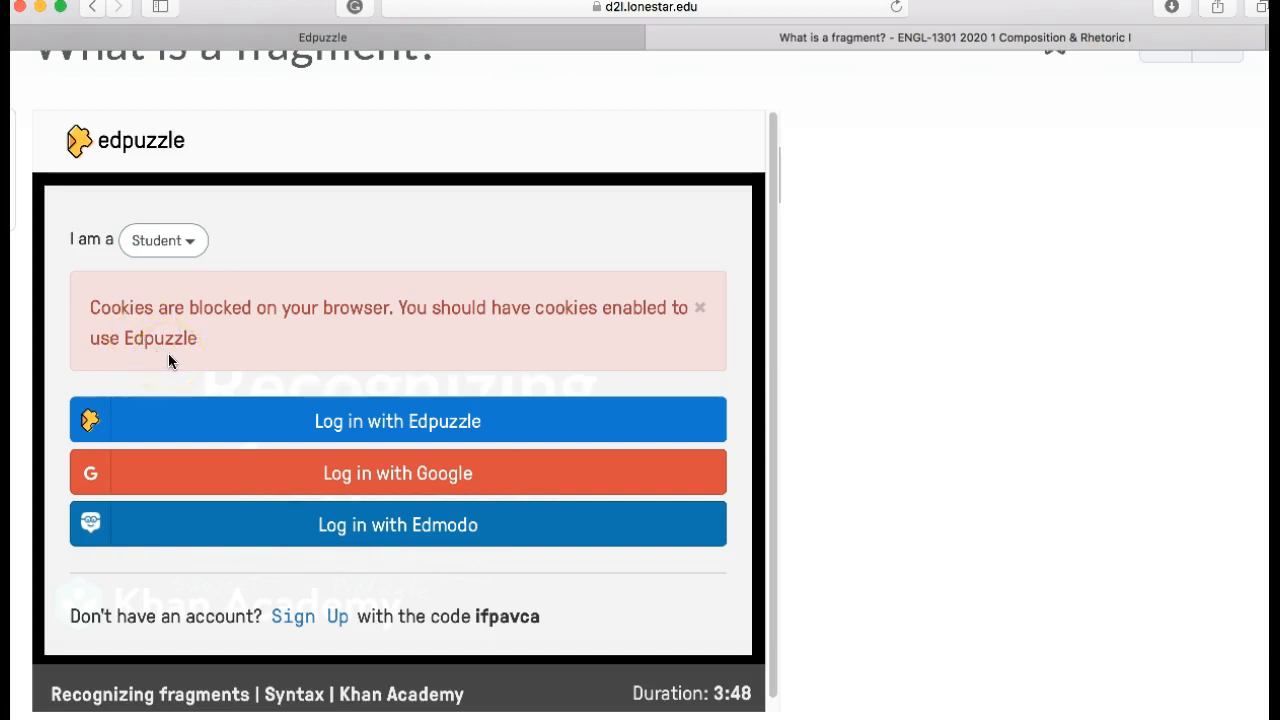
pyautogui.click(372, 485)
pyautogui.click(379, 526)
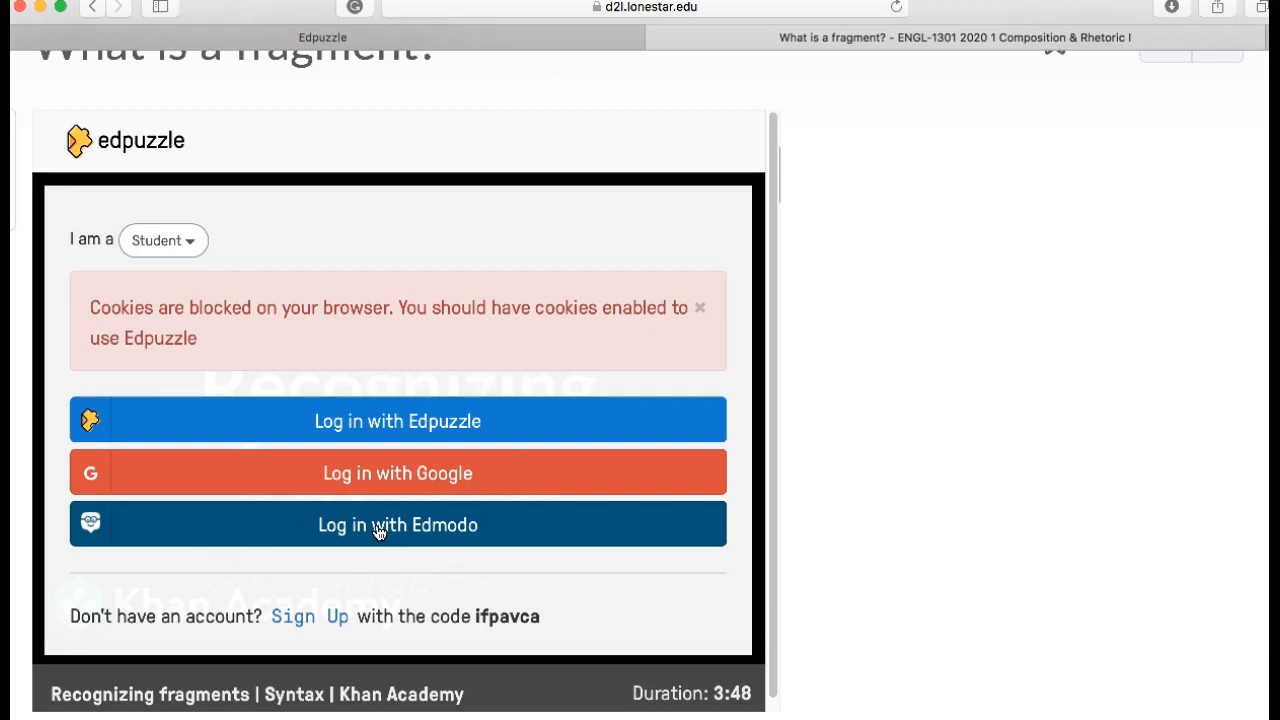
# Review the Edmodo log-in choice and the class code sign-up line in the embedded Edpuzzle lesson
pyautogui.scroll(-1, 390, 532)
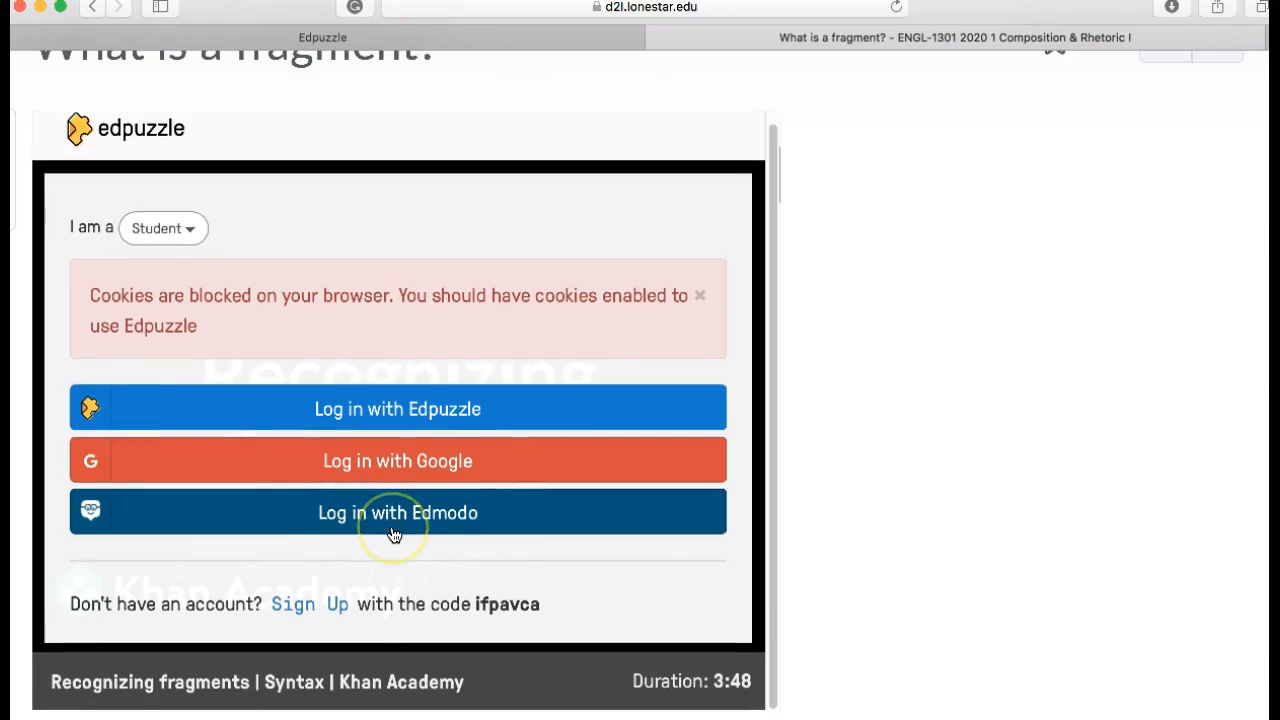
pyautogui.scroll(1, 394, 535)
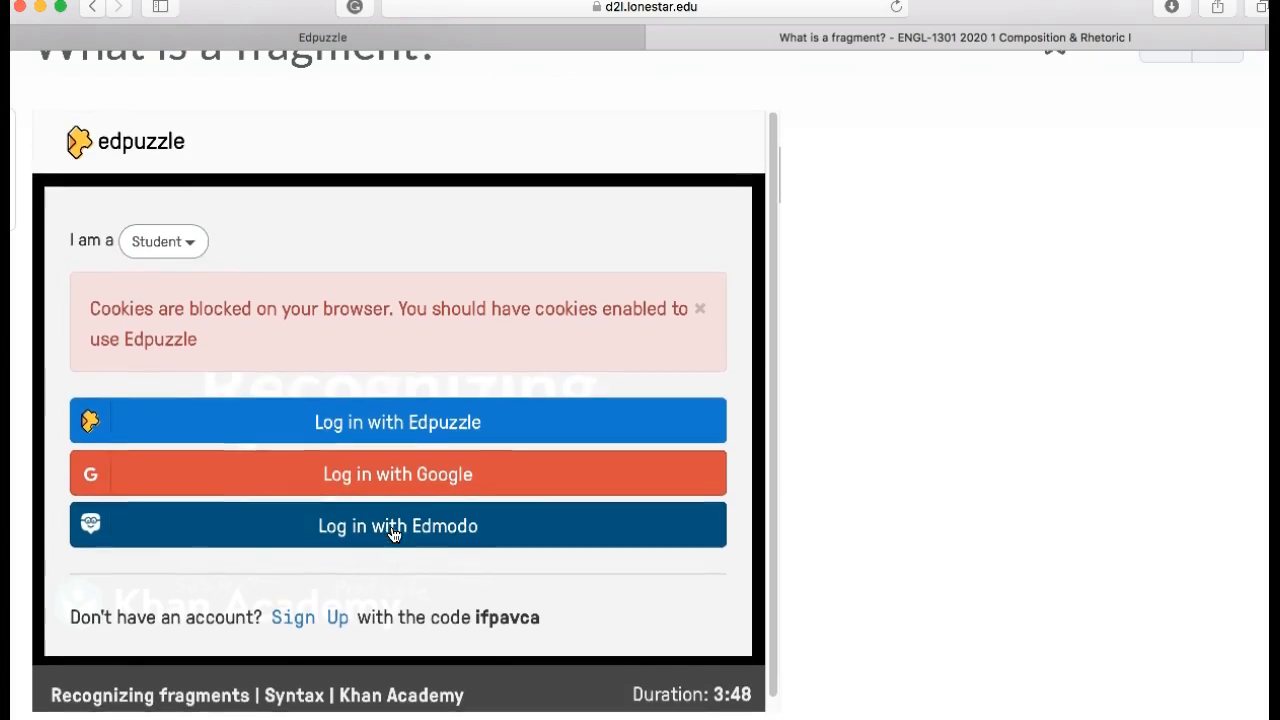
pyautogui.click(406, 523)
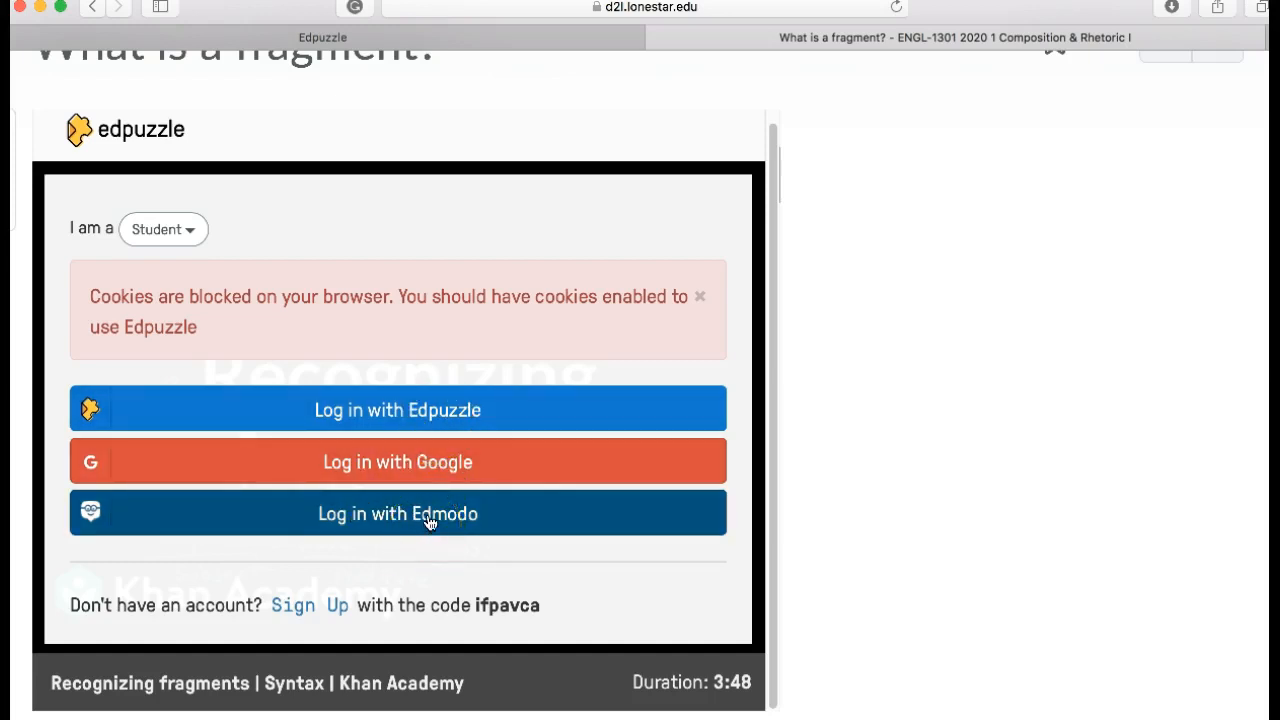
pyautogui.scroll(1, 438, 477)
pyautogui.scroll(-1, 438, 479)
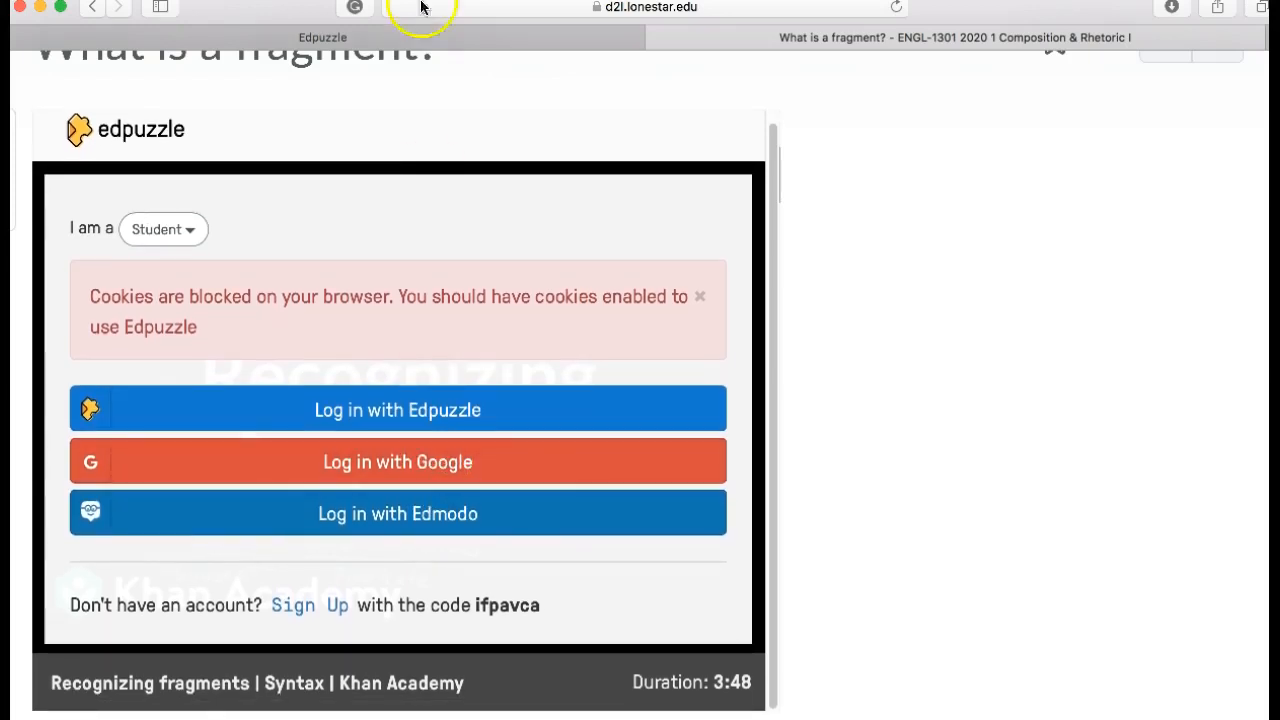
# Switch to the Edpuzzle website and log out of the teacher account
pyautogui.click(390, 48)
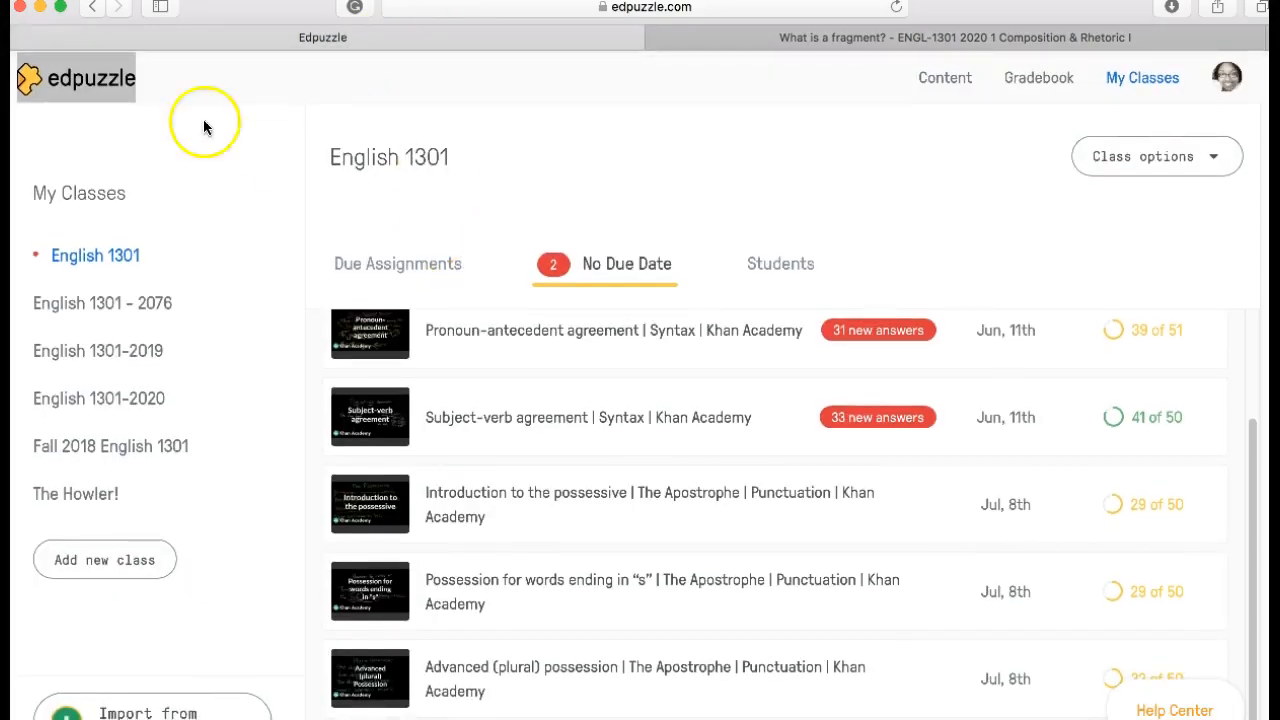
pyautogui.click(1240, 78)
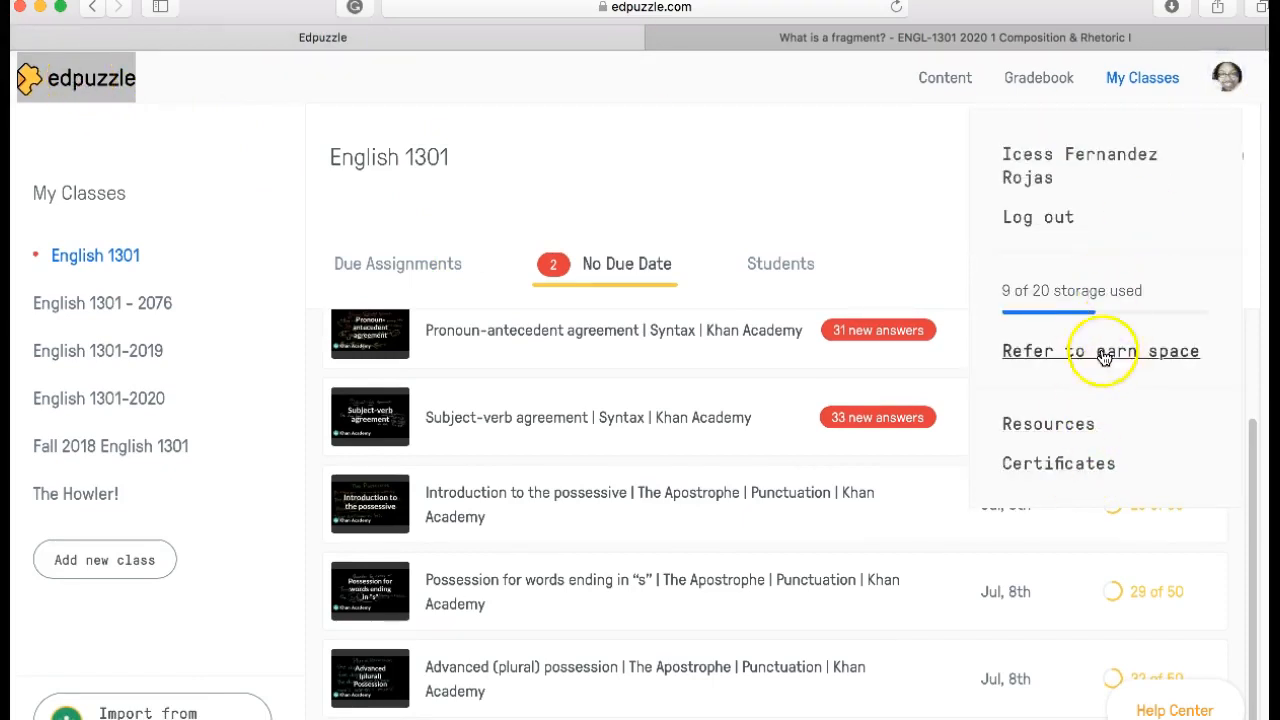
pyautogui.click(1062, 228)
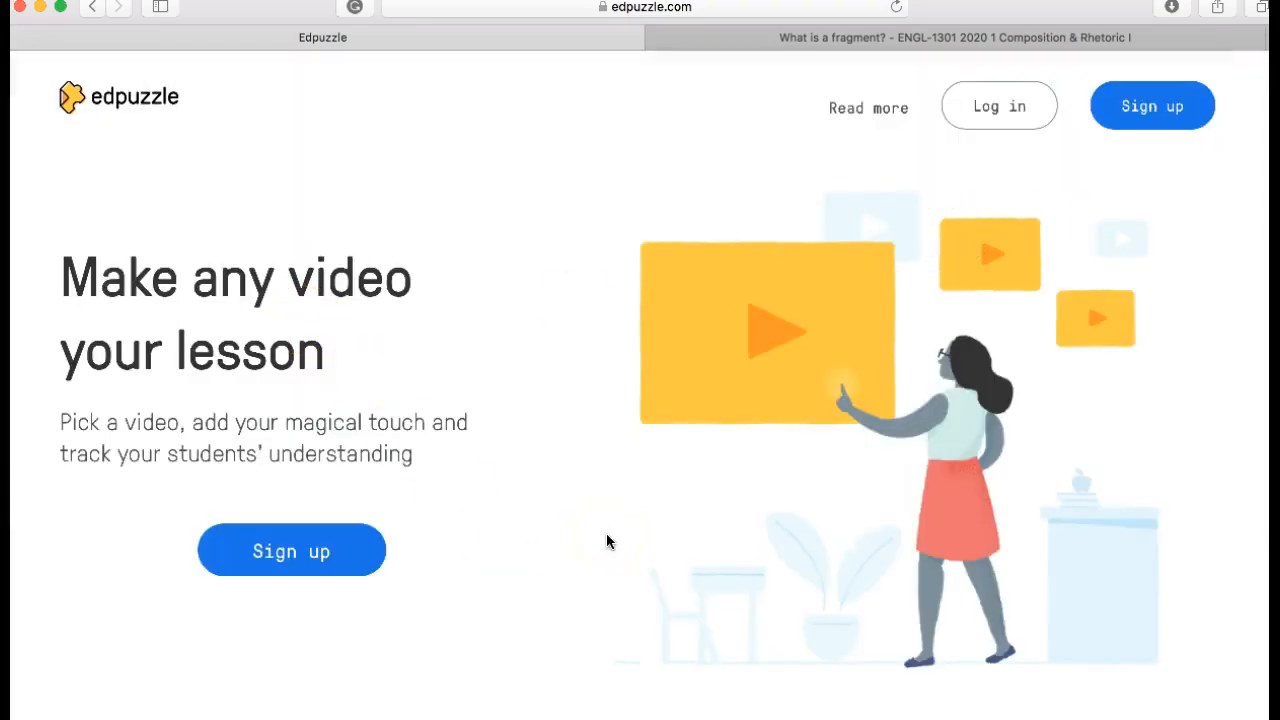
# View the student sign-up with Edpuzzle as far as the class code form, and close it without creating an account
pyautogui.scroll(-1, 402, 291)
pyautogui.scroll(1, 402, 291)
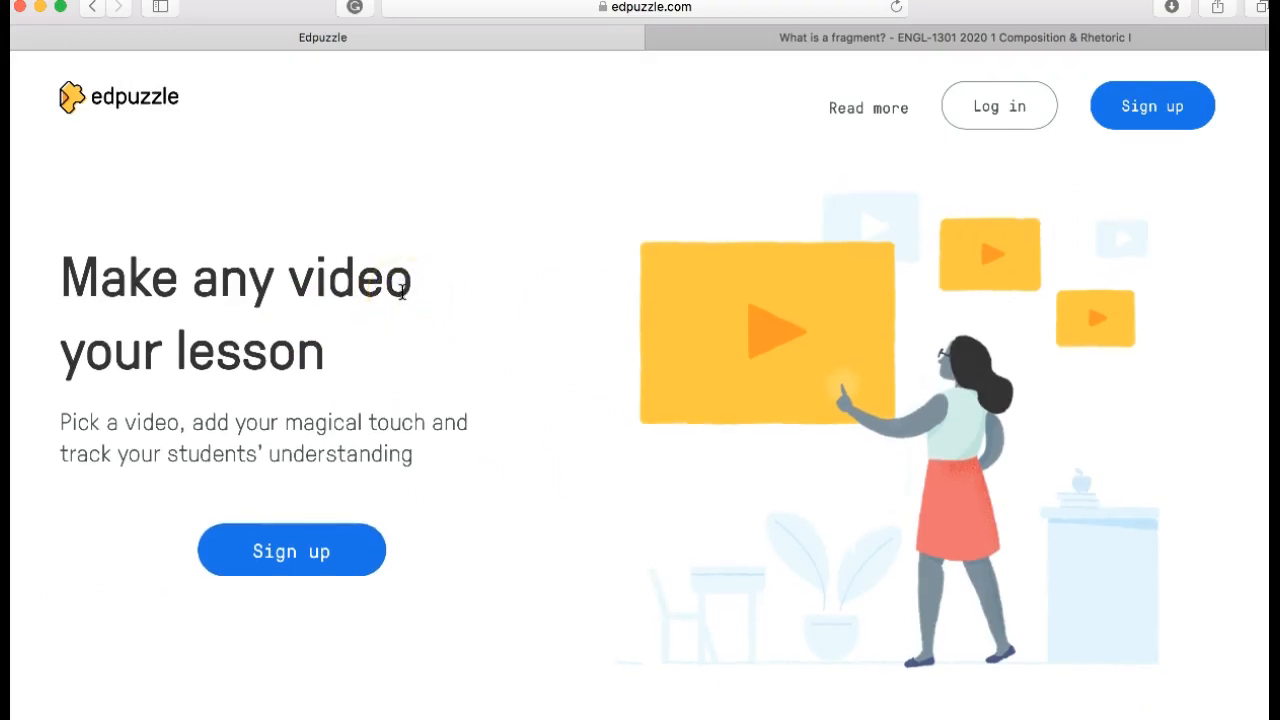
pyautogui.click(1158, 106)
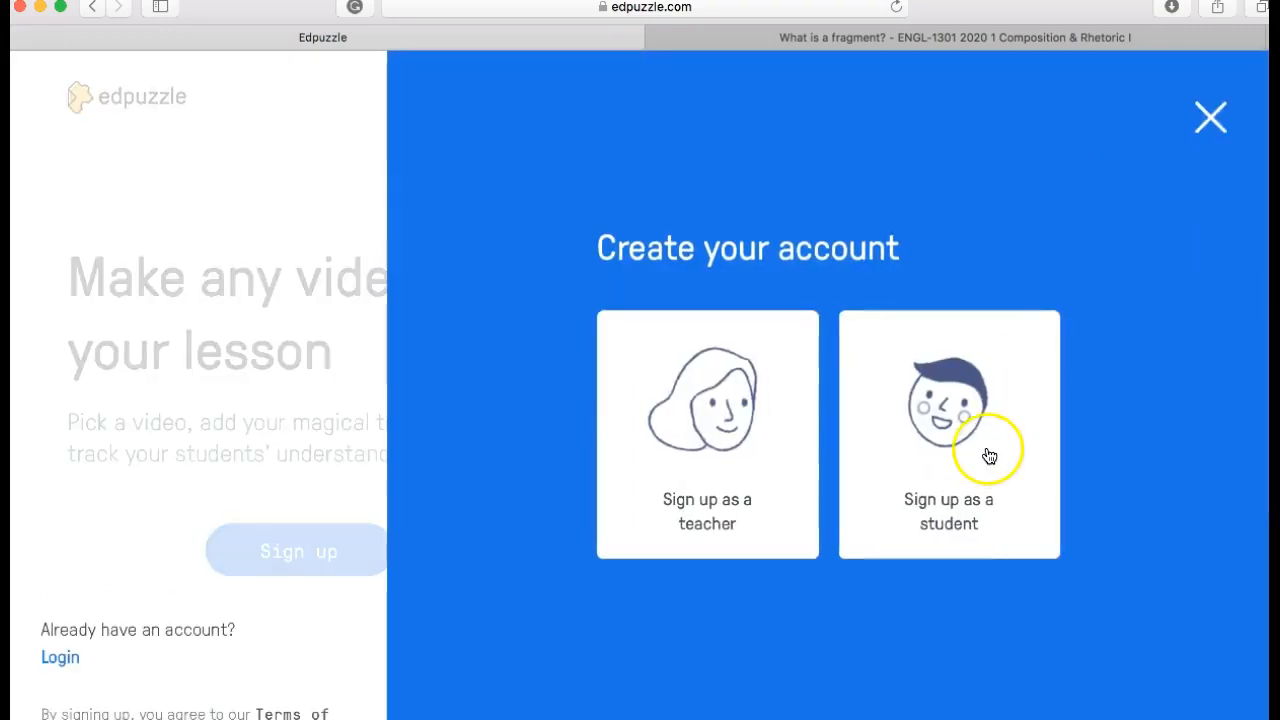
pyautogui.click(986, 452)
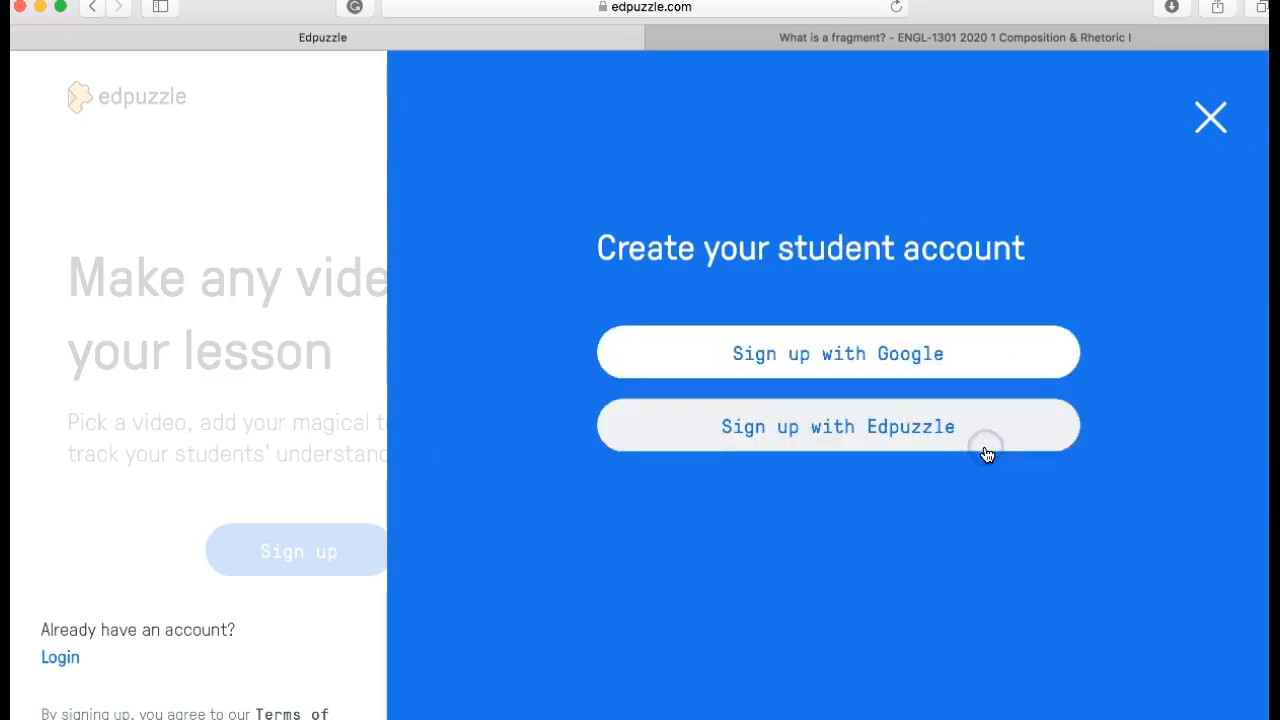
pyautogui.click(903, 440)
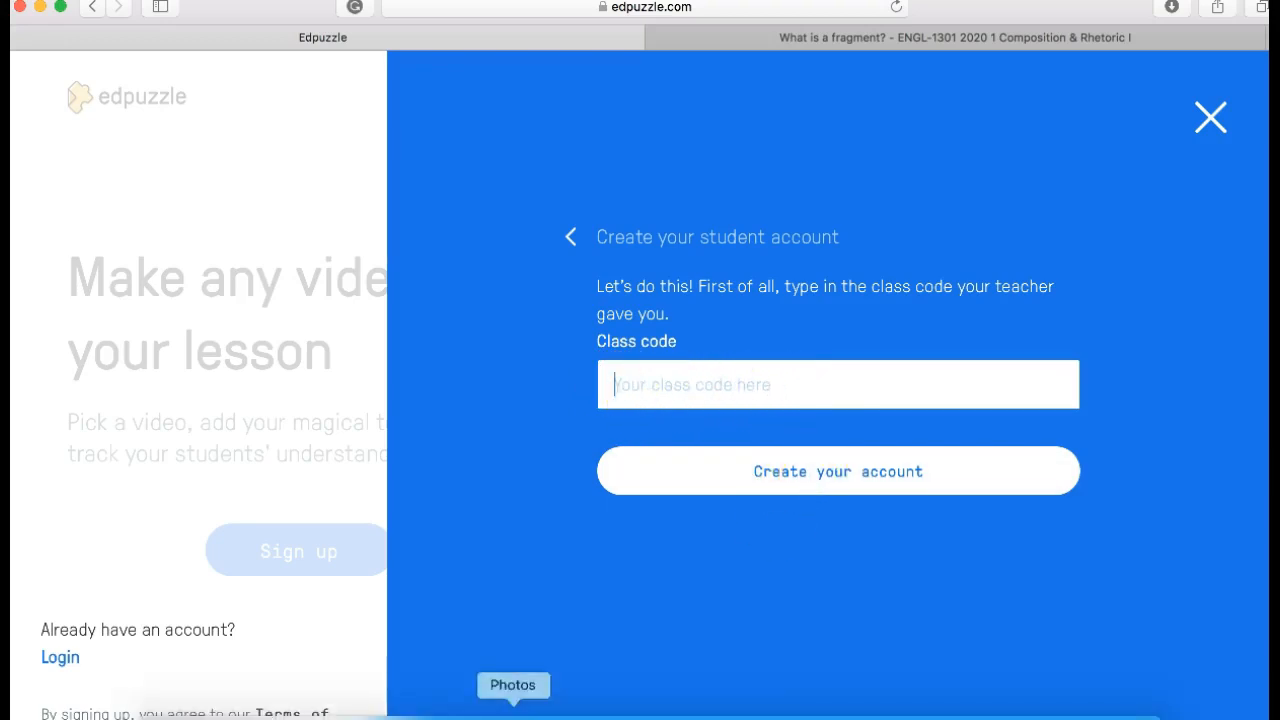
pyautogui.click(1214, 116)
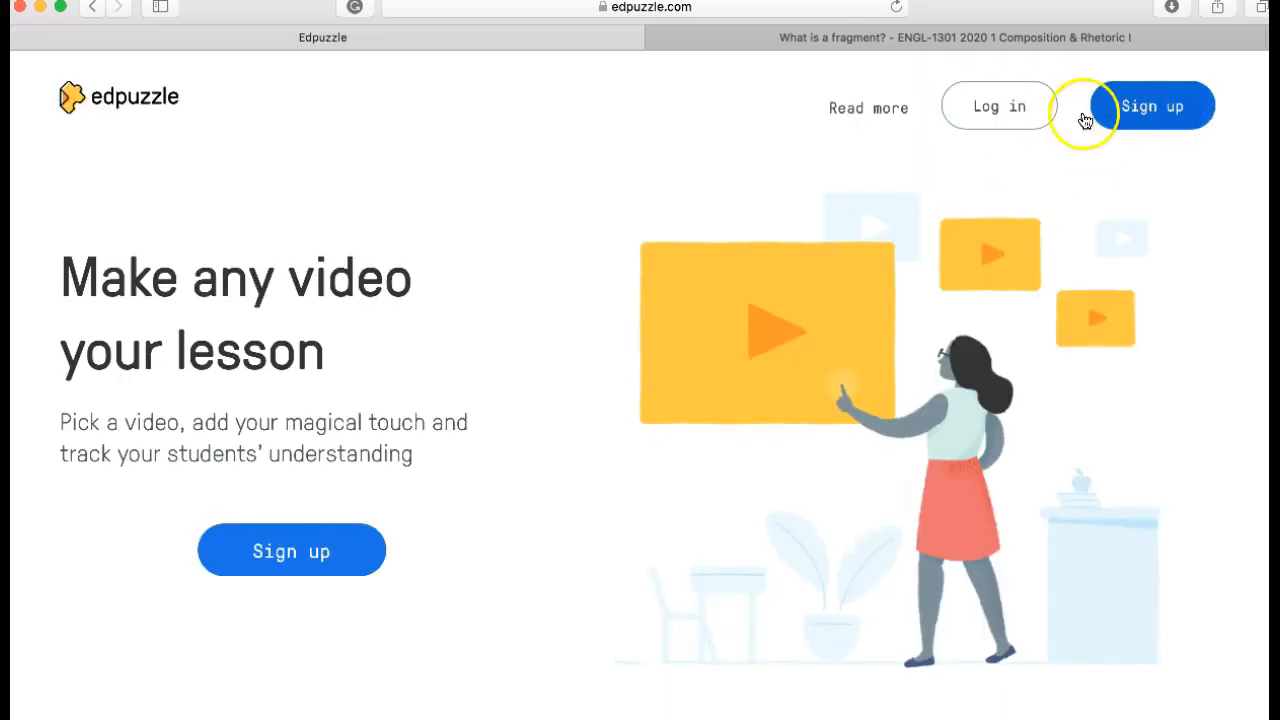
# Log in to Edpuzzle as a teacher with the Google account
pyautogui.click(1024, 118)
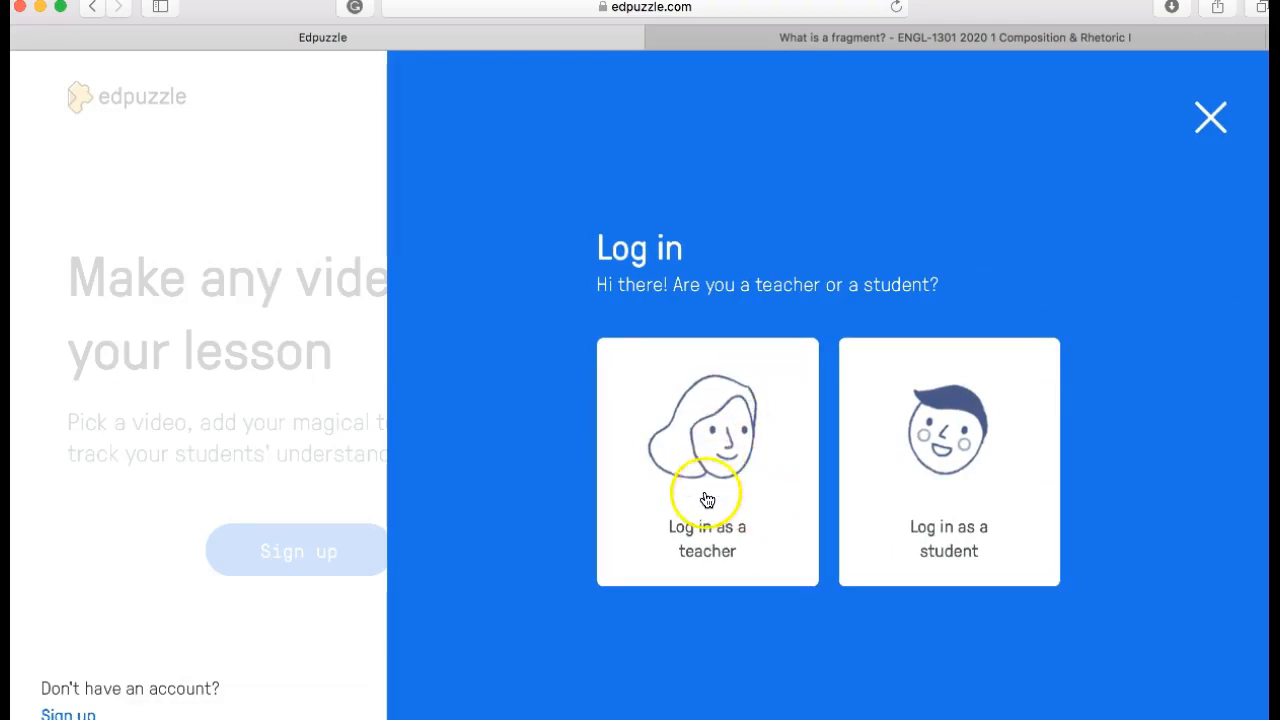
pyautogui.click(709, 428)
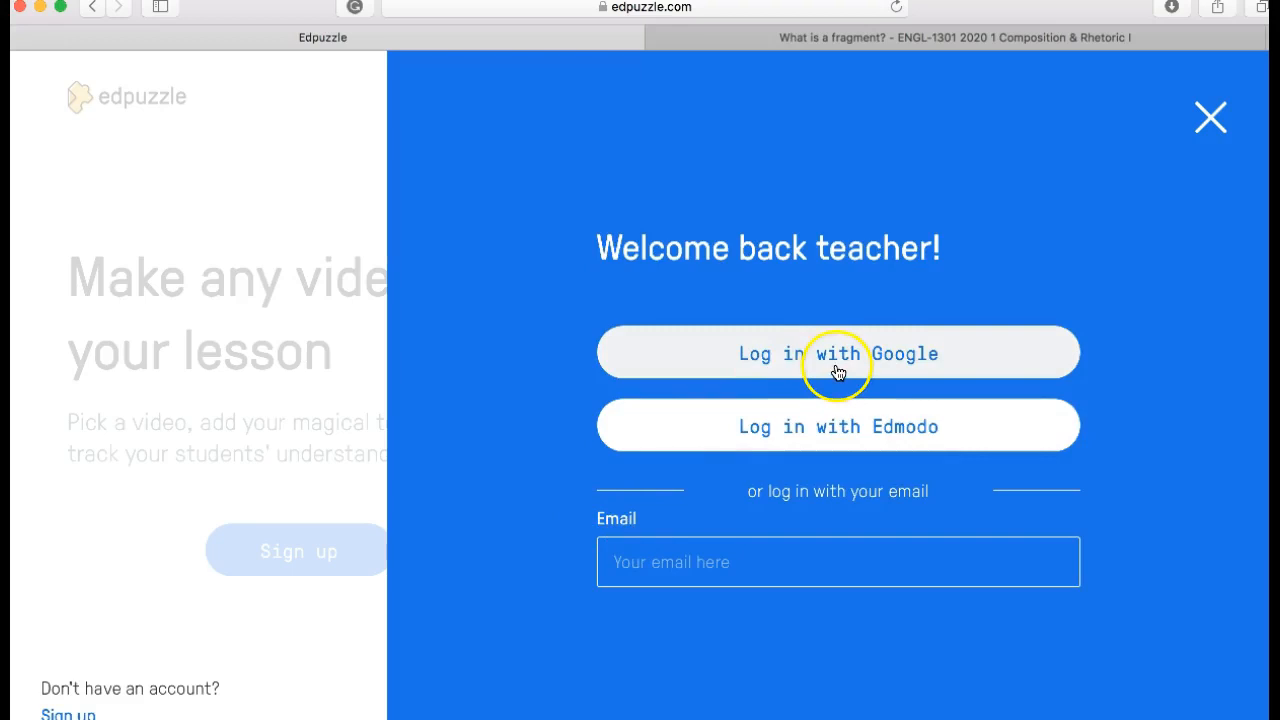
pyautogui.click(830, 362)
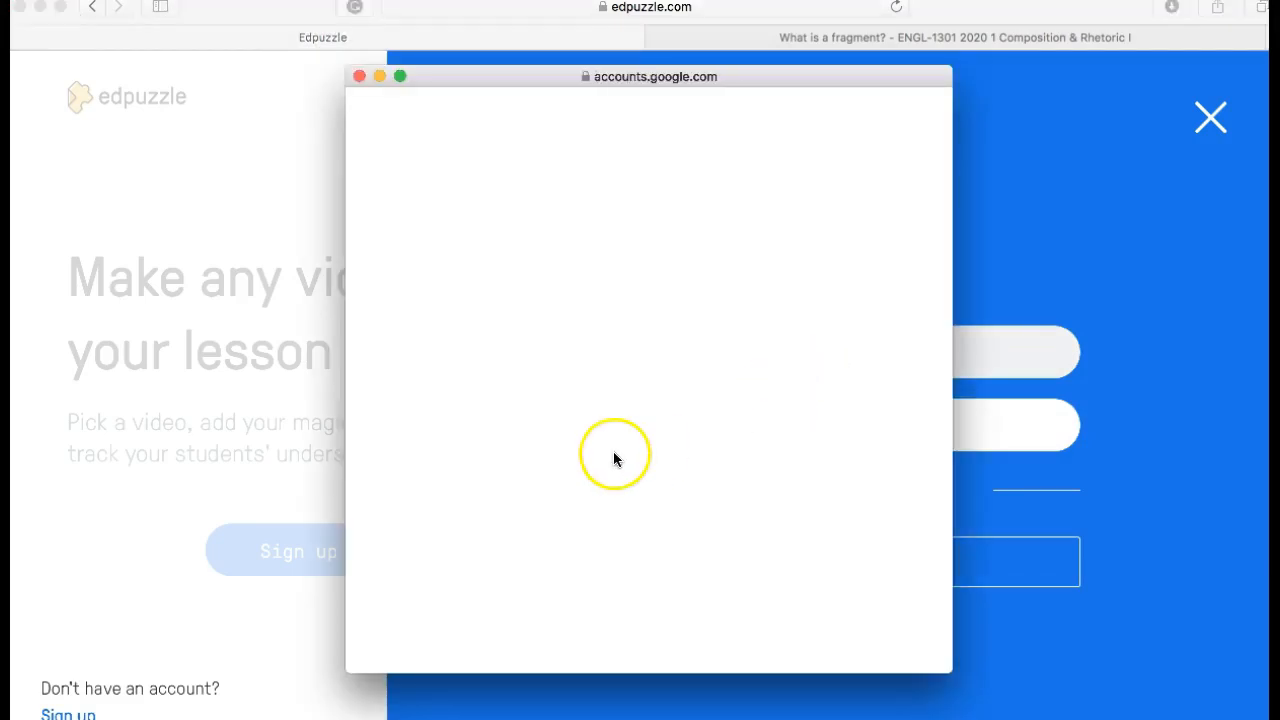
pyautogui.click(463, 290)
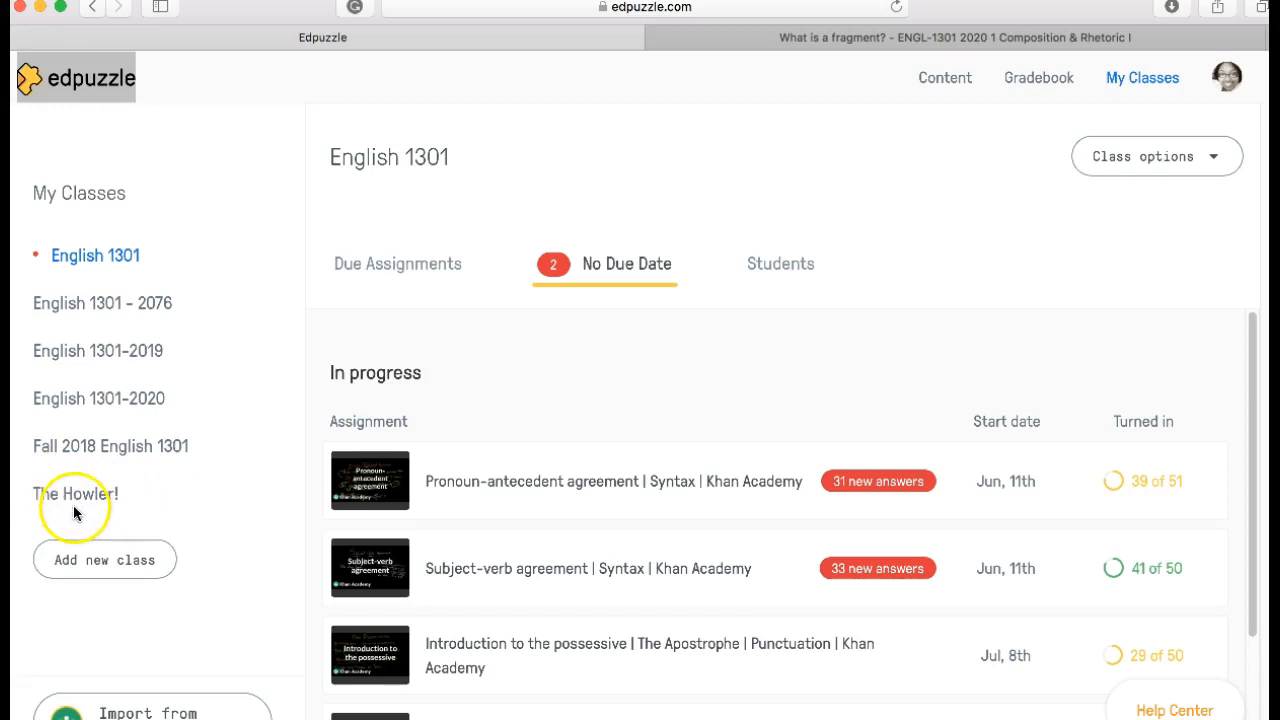
# Look through the class list and the English 1301 assignments that have no due date
pyautogui.scroll(-2, 631, 320)
pyautogui.scroll(2, 629, 320)
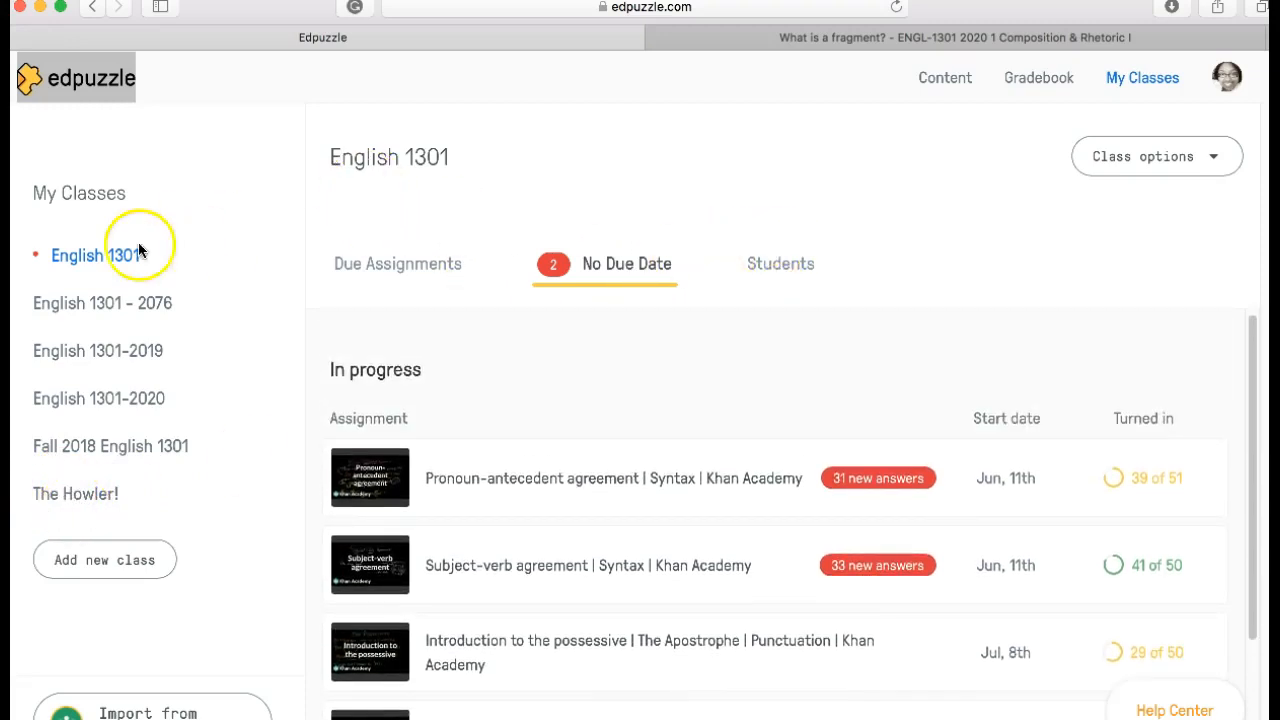
pyautogui.scroll(-1, 527, 389)
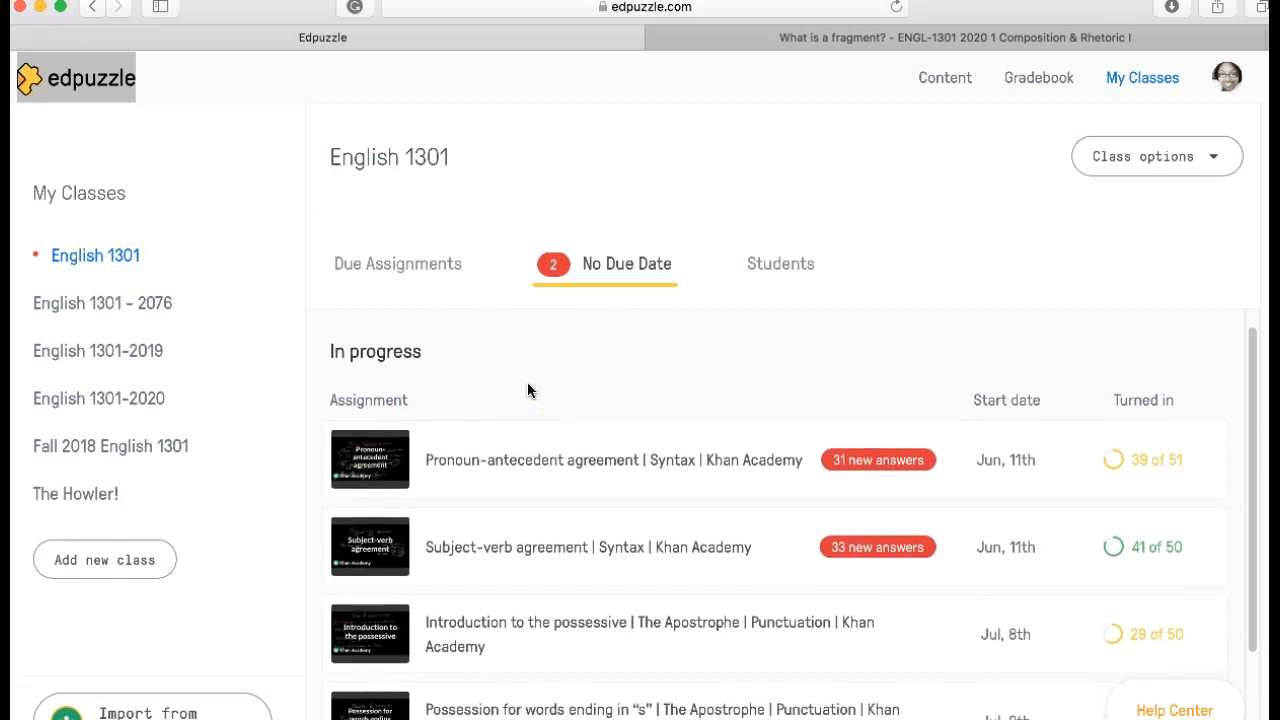
pyautogui.scroll(-1, 545, 543)
pyautogui.scroll(-3, 550, 545)
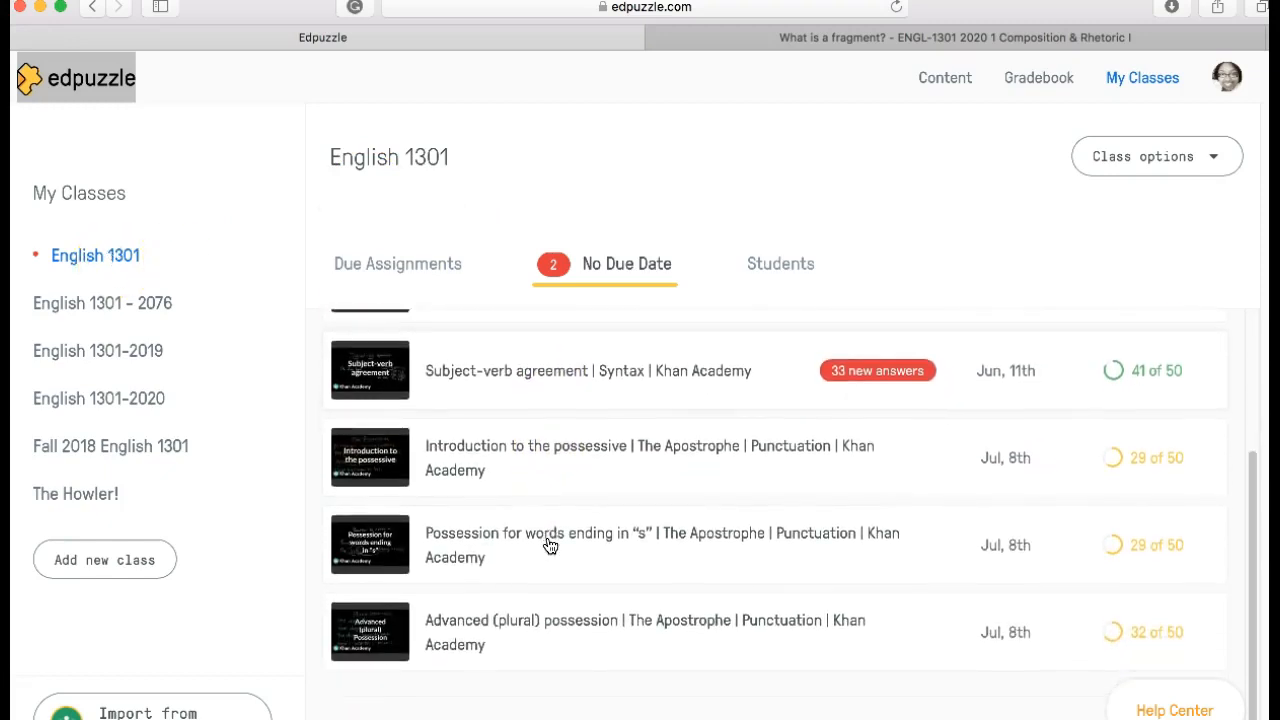
pyautogui.scroll(2, 550, 545)
pyautogui.scroll(2, 550, 545)
pyautogui.scroll(-3, 550, 545)
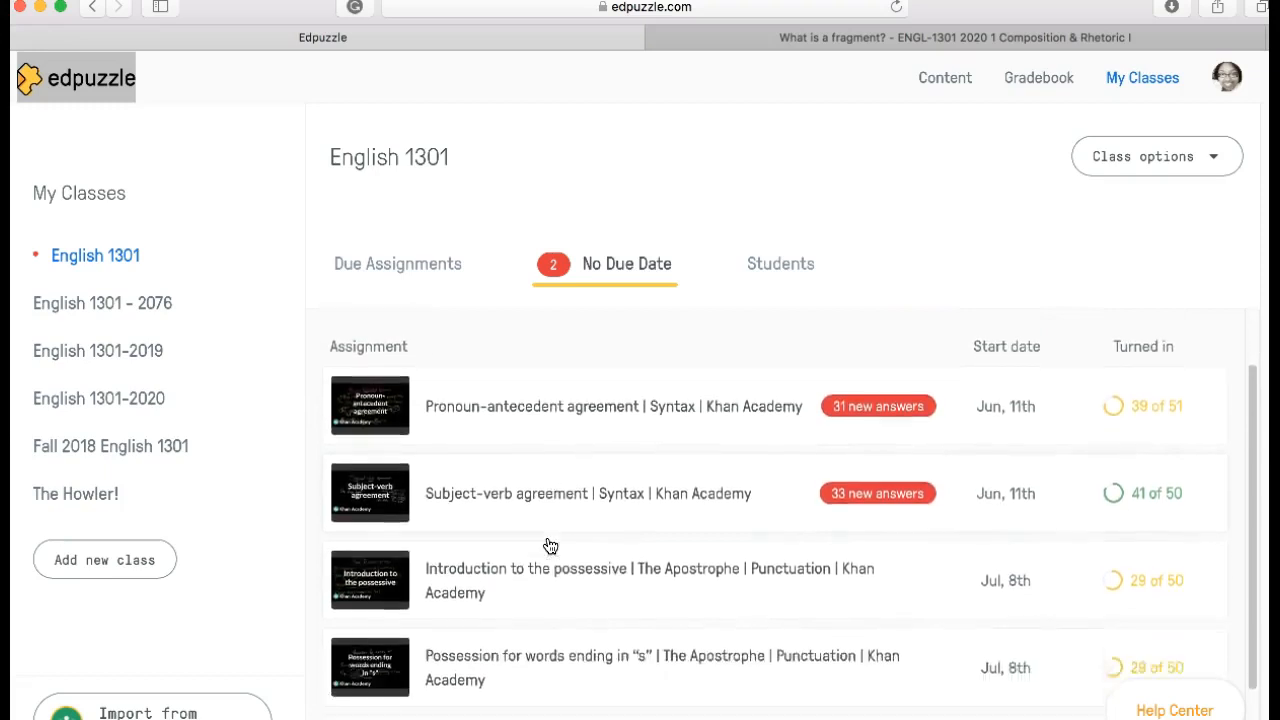
pyautogui.scroll(2, 550, 545)
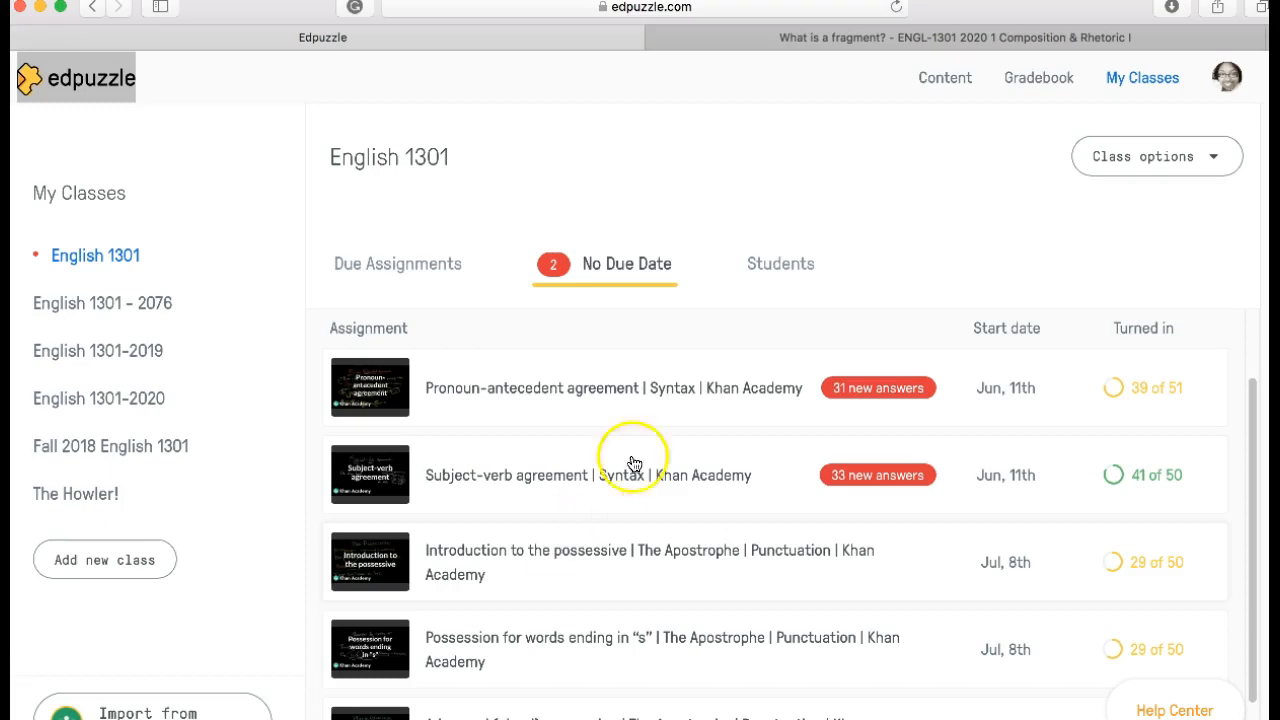
# Look through the English 1301 student roster, including the account options available for the first student
pyautogui.click(790, 265)
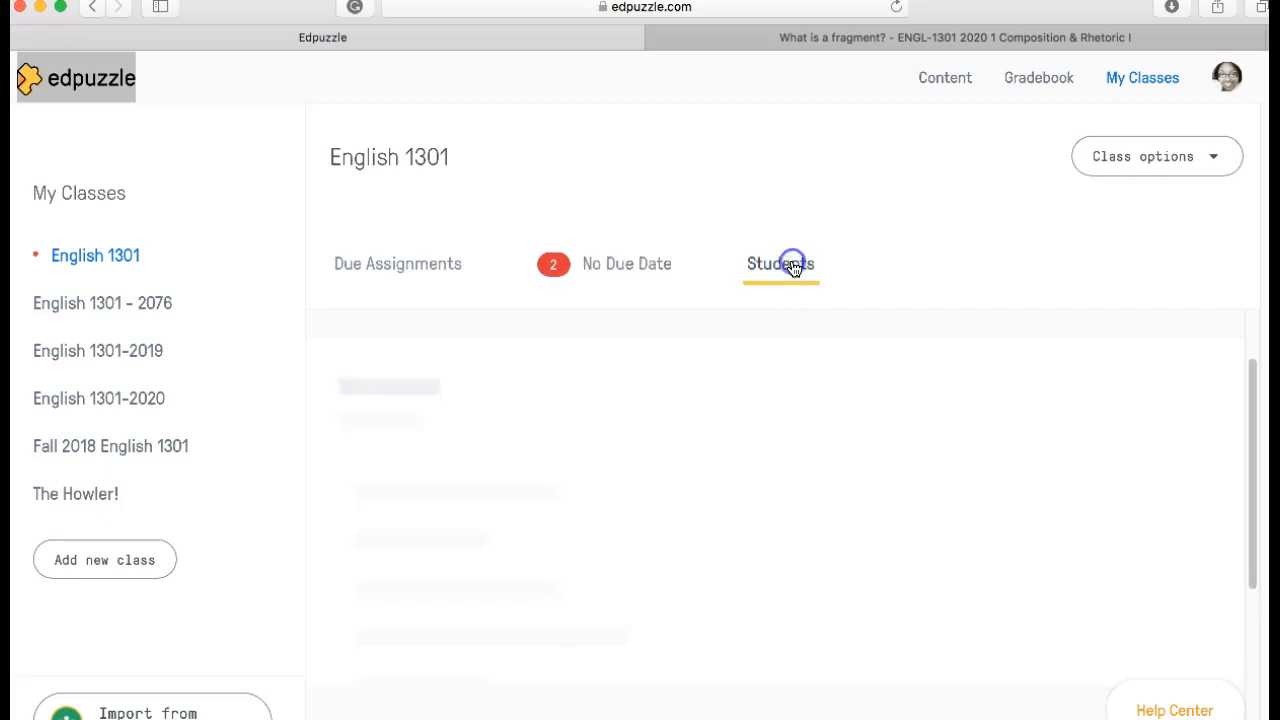
pyautogui.scroll(-2, 650, 501)
pyautogui.scroll(-1, 651, 503)
pyautogui.scroll(2, 690, 480)
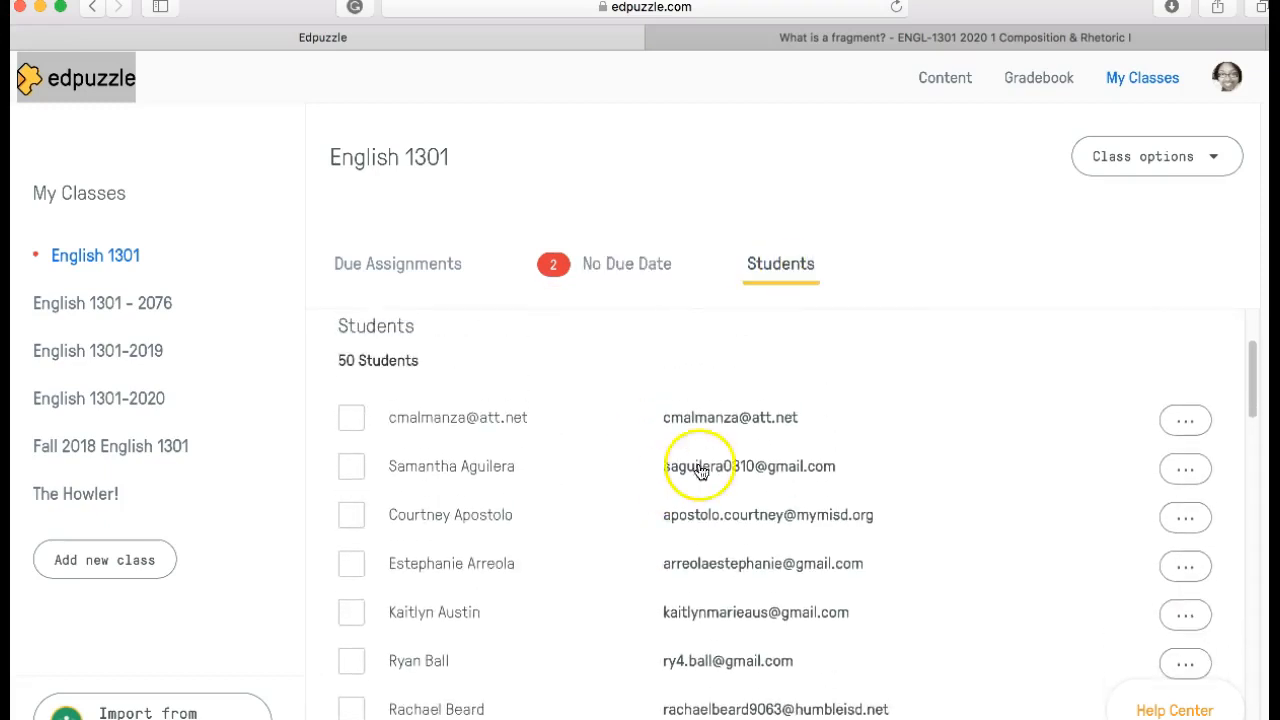
pyautogui.click(1187, 421)
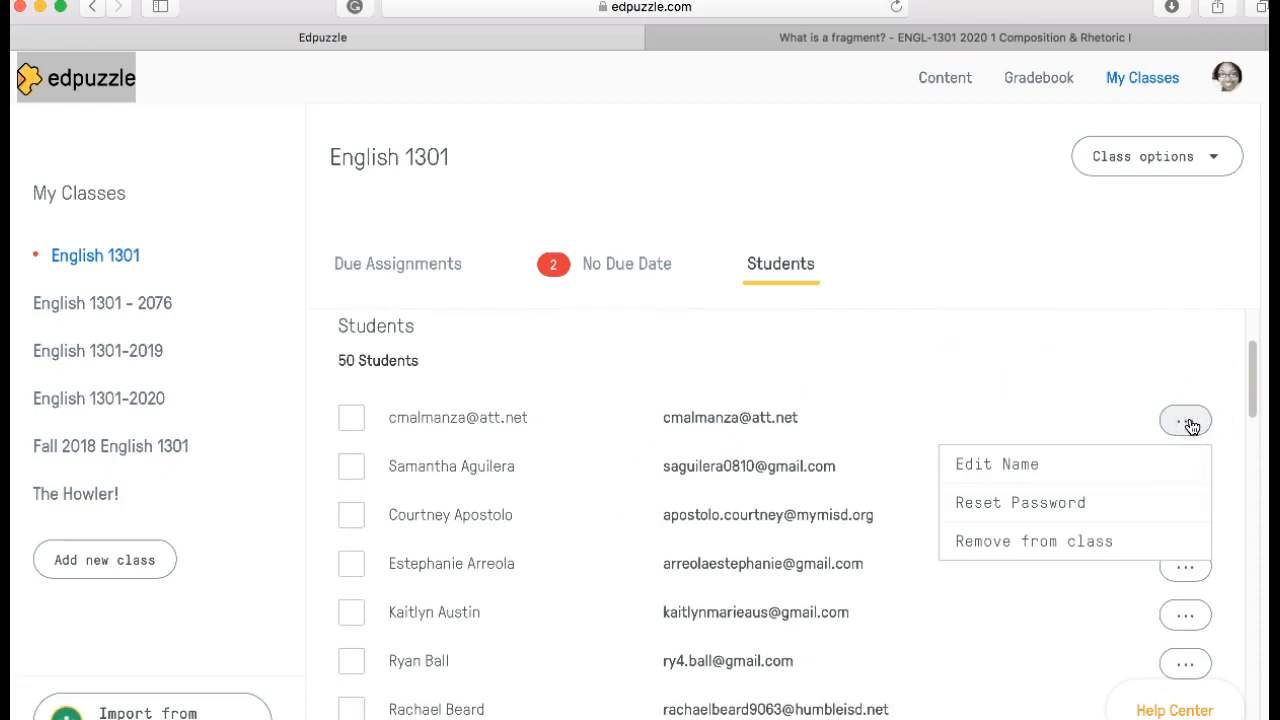
pyautogui.click(1188, 424)
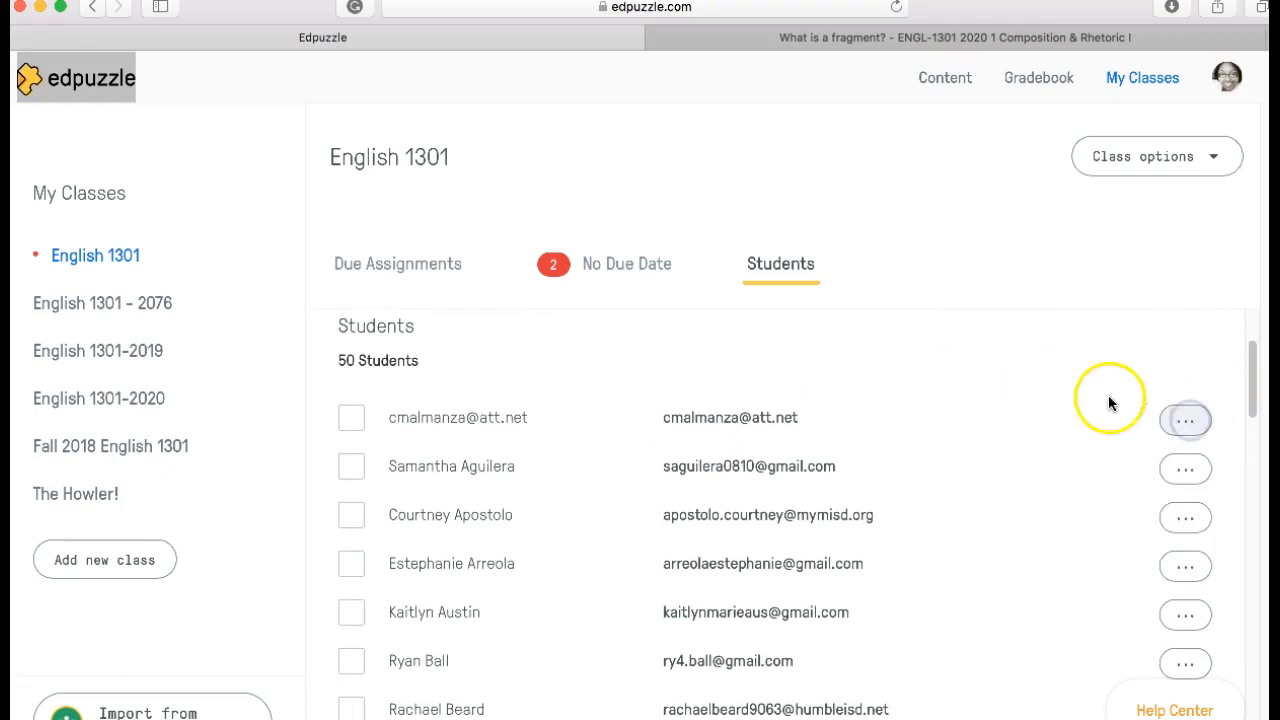
pyautogui.scroll(-2, 618, 475)
pyautogui.scroll(-18, 620, 476)
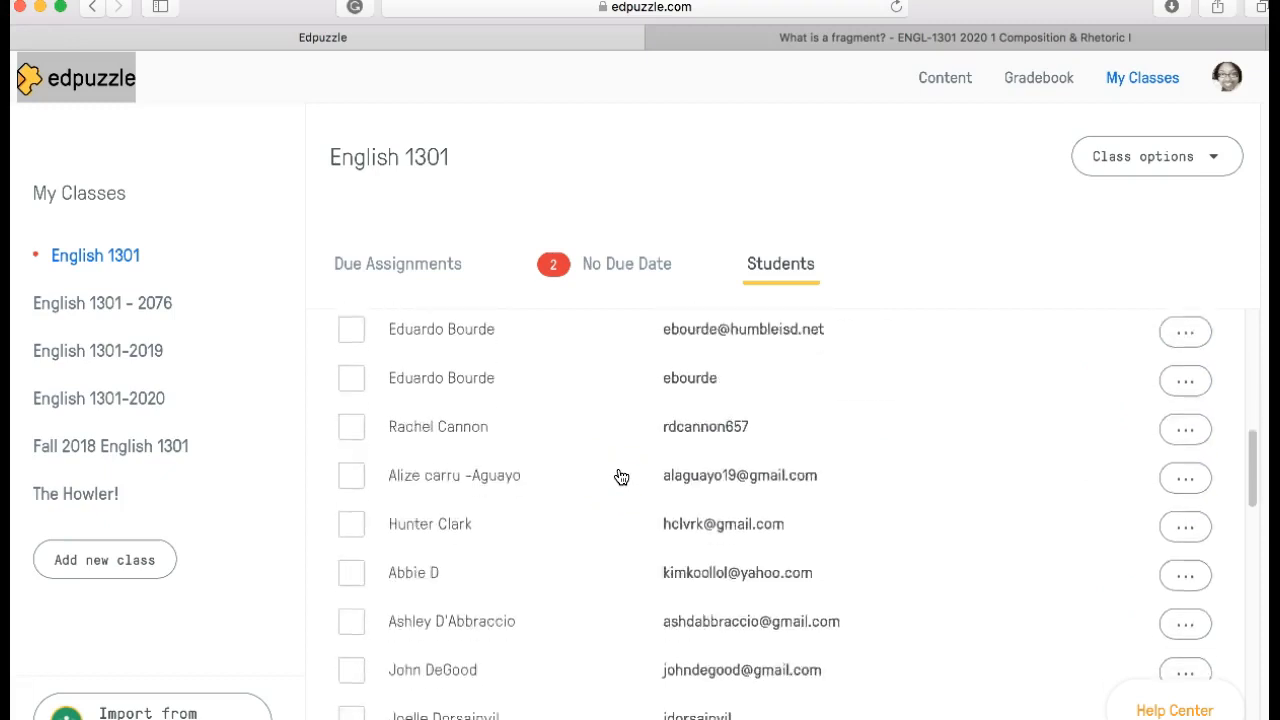
pyautogui.scroll(-11, 620, 476)
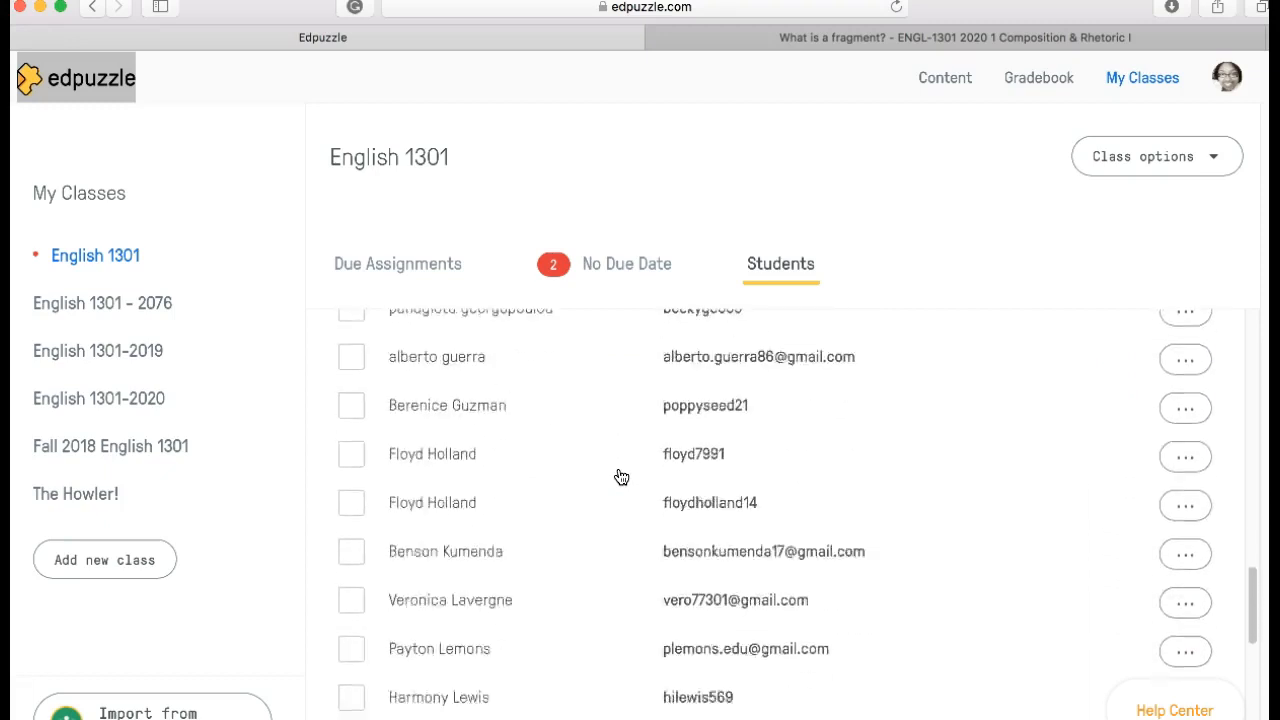
pyautogui.scroll(2, 620, 457)
pyautogui.scroll(20, 622, 484)
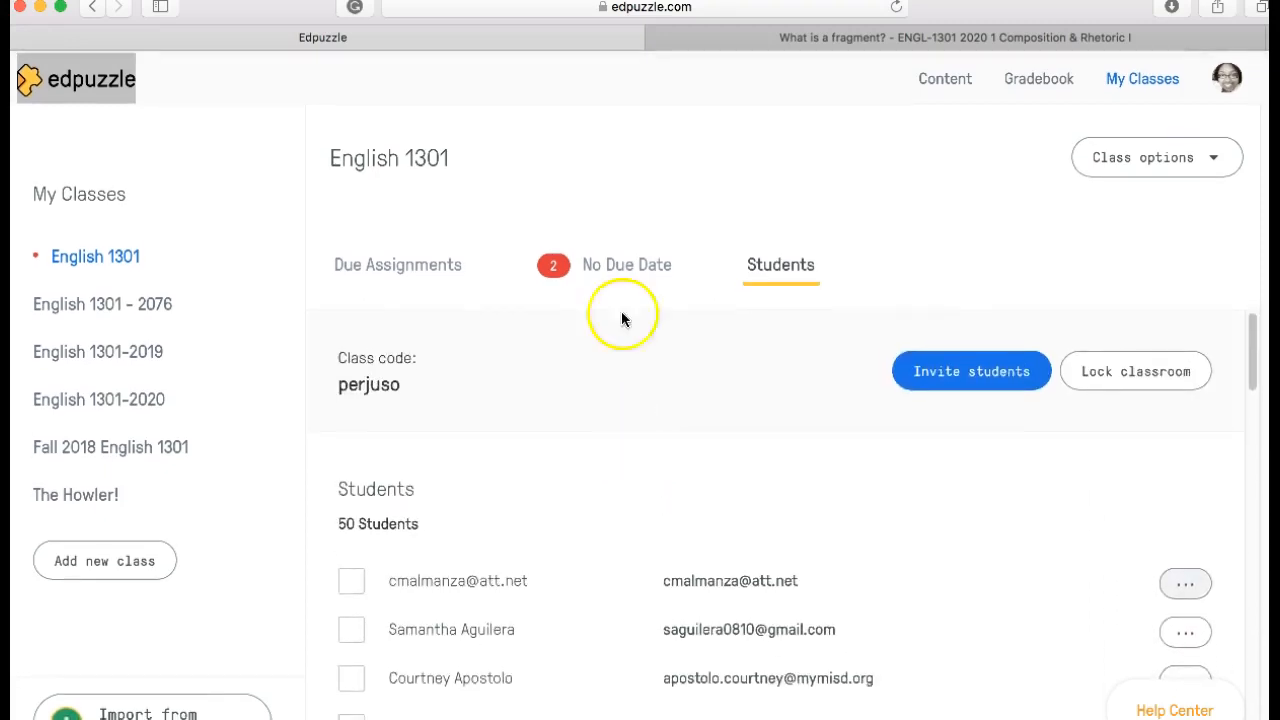
# Return to the English 1301 assignments without a due date and open the Pronoun-antecedent agreement assignment
pyautogui.click(622, 268)
pyautogui.click(469, 274)
pyautogui.click(420, 266)
pyautogui.click(609, 266)
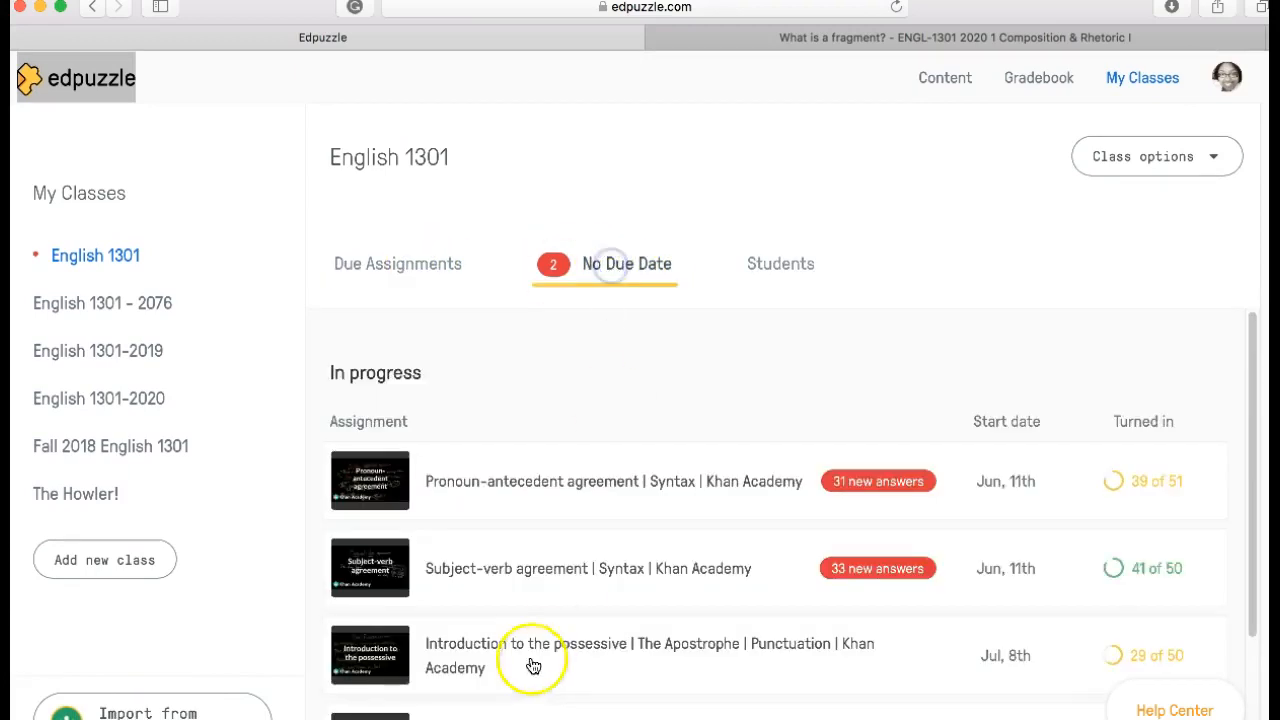
pyautogui.scroll(-1, 557, 586)
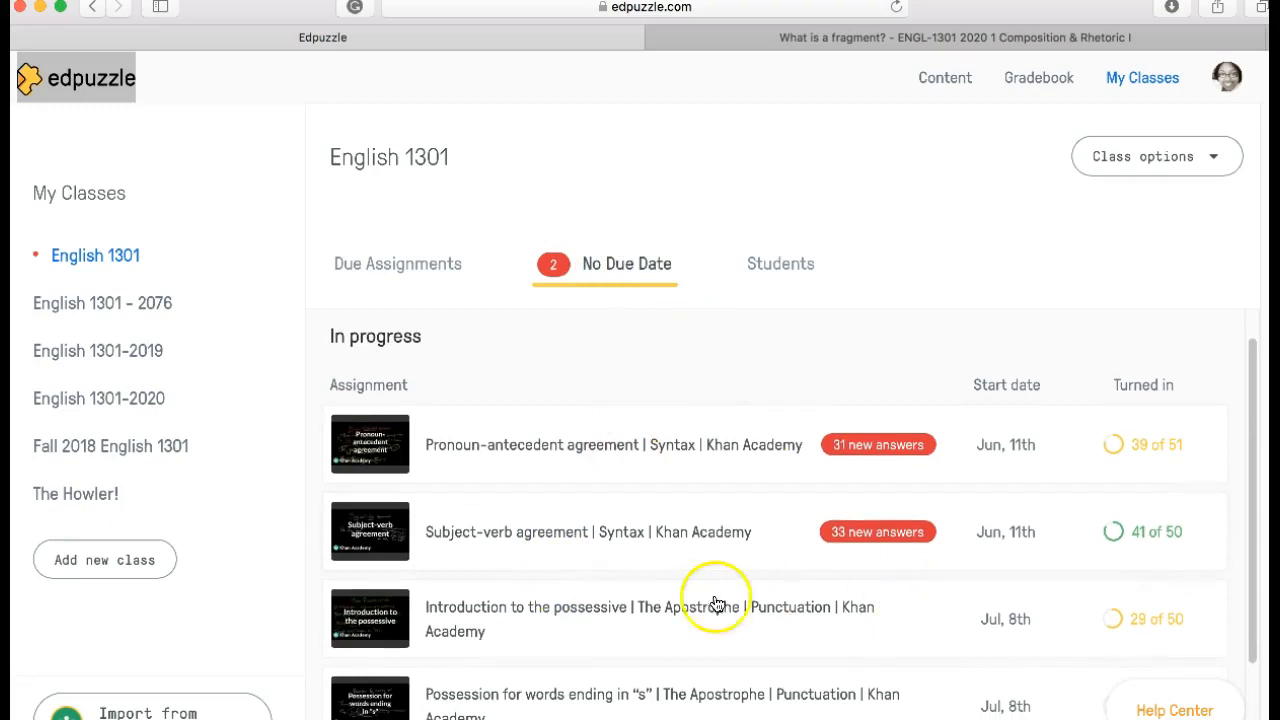
pyautogui.scroll(-1, 694, 603)
pyautogui.scroll(2, 689, 597)
pyautogui.click(543, 487)
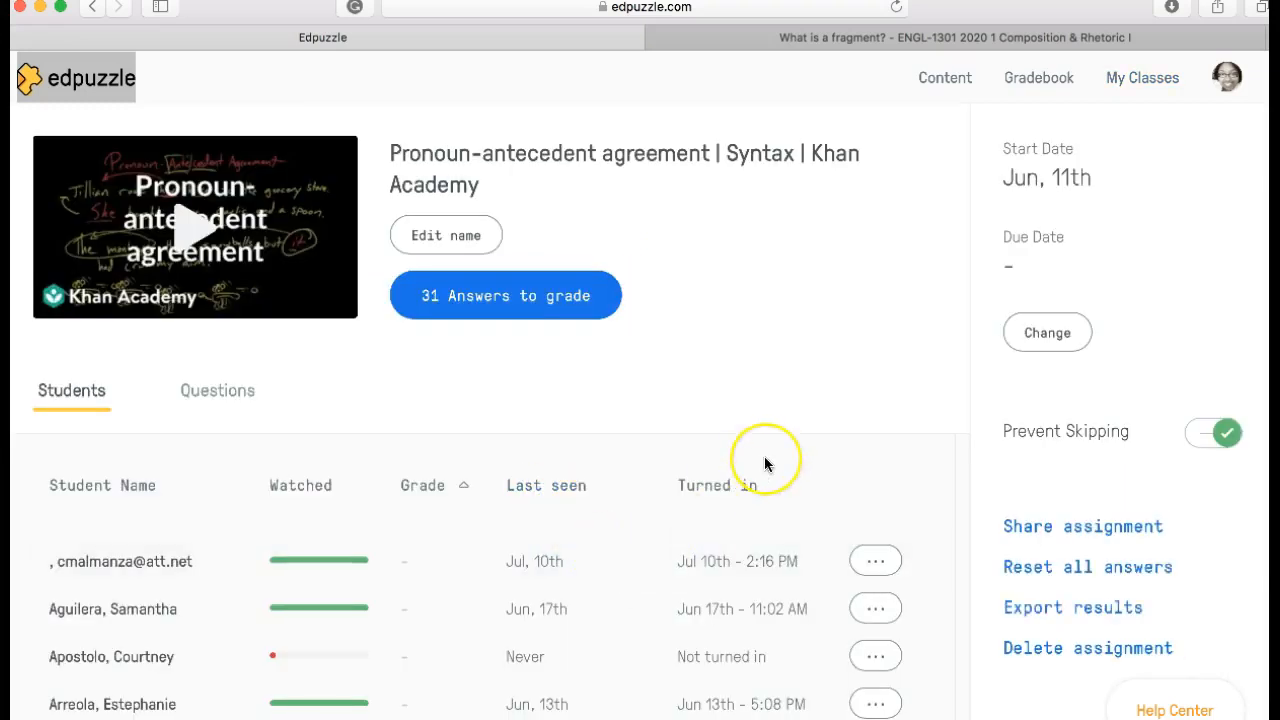
# Examine the watched progress, grade, last seen and turned in details of the students in the Pronoun-antecedent agreement assignment
pyautogui.scroll(-2, 764, 458)
pyautogui.scroll(2, 764, 460)
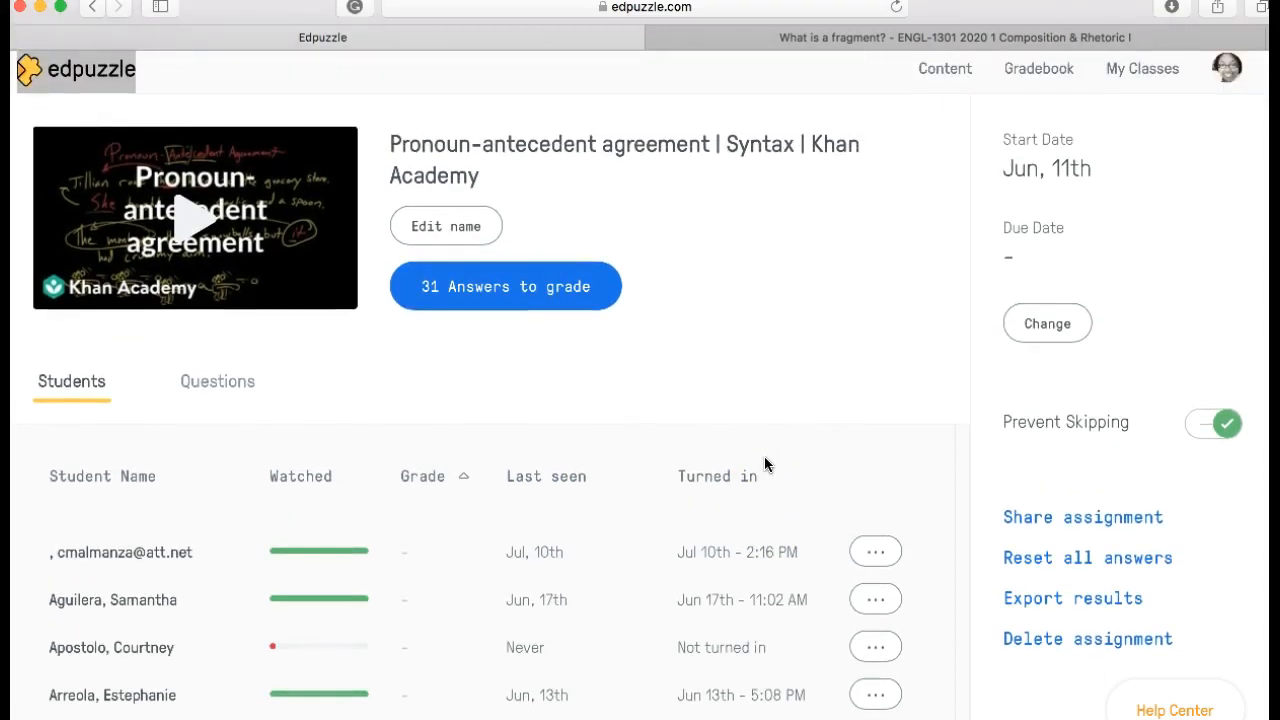
pyautogui.scroll(-1, 740, 450)
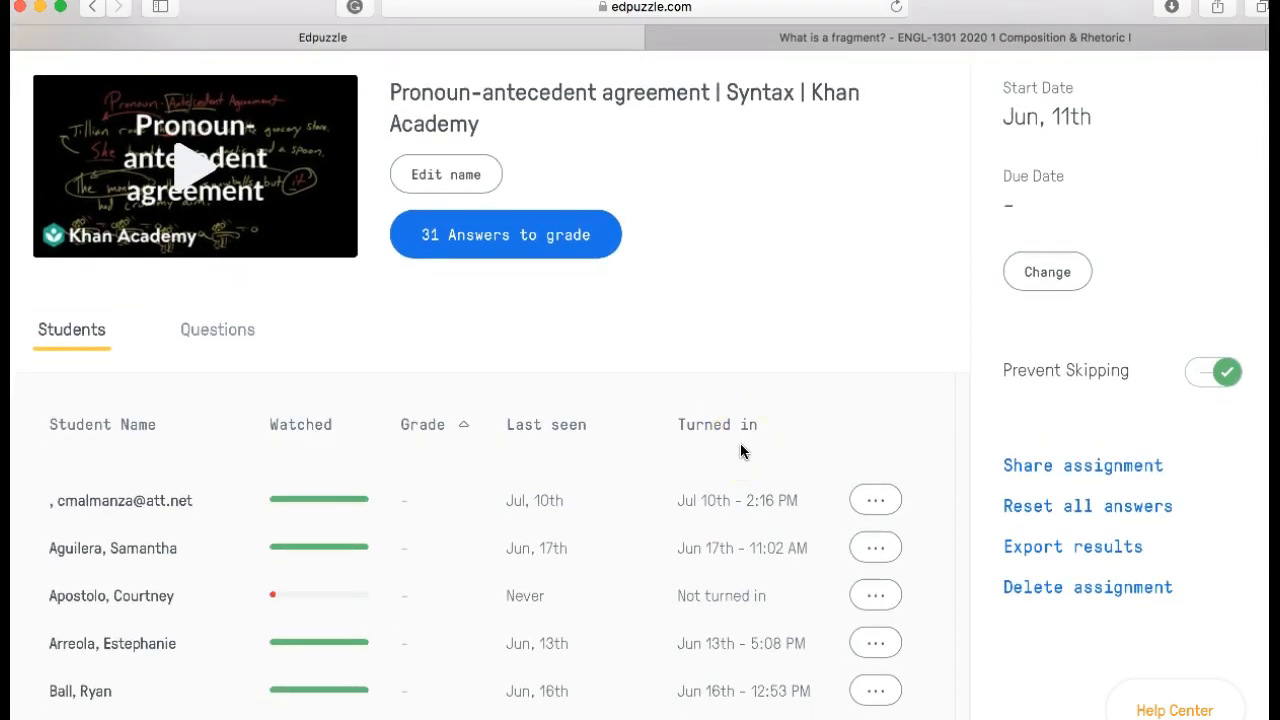
pyautogui.scroll(-2, 740, 451)
pyautogui.scroll(3, 740, 451)
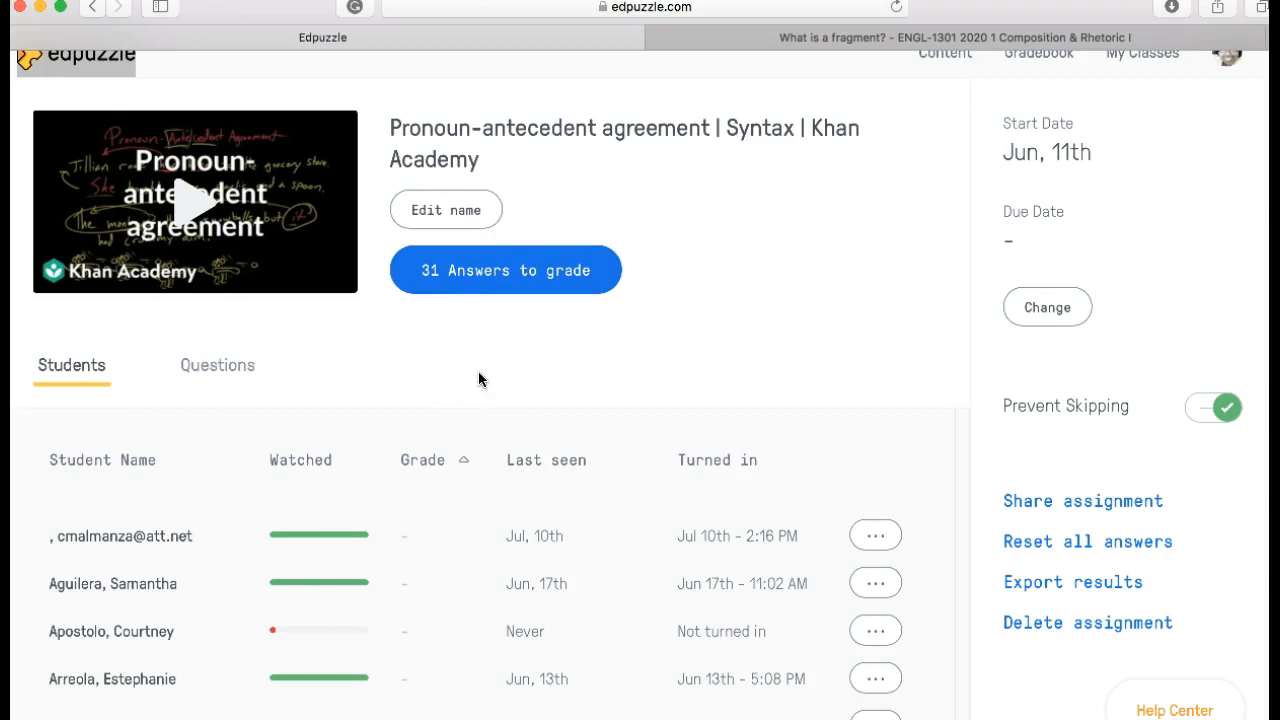
pyautogui.click(430, 462)
pyautogui.click(360, 523)
pyautogui.click(130, 232)
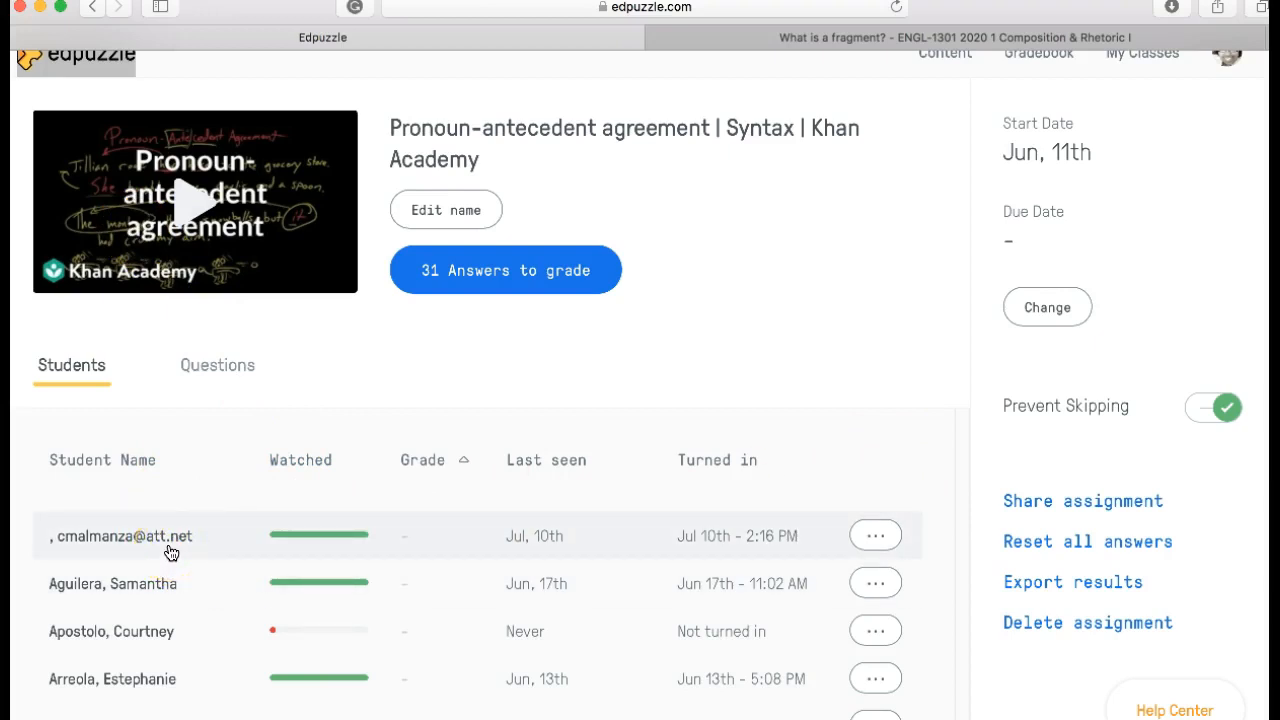
# Look over the assignment's student list, its share, reset, export and delete options, and the teacher's account menu
pyautogui.click(137, 548)
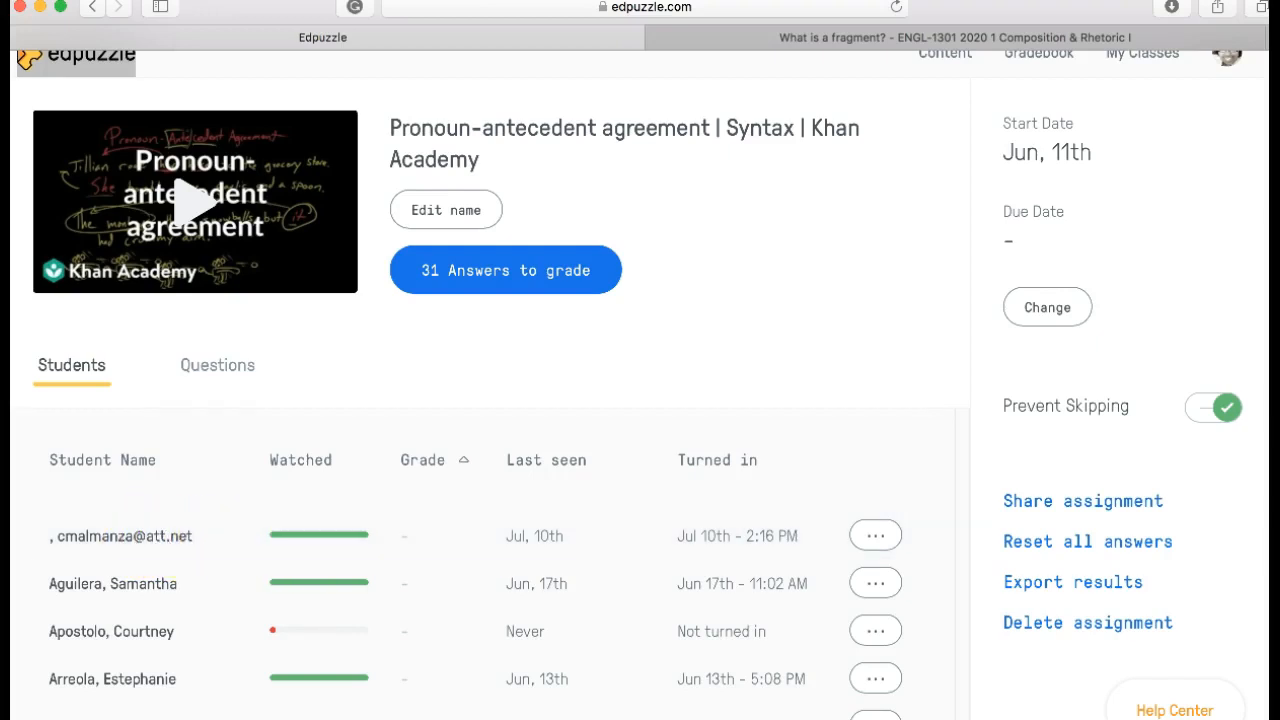
pyautogui.scroll(-1, 1112, 486)
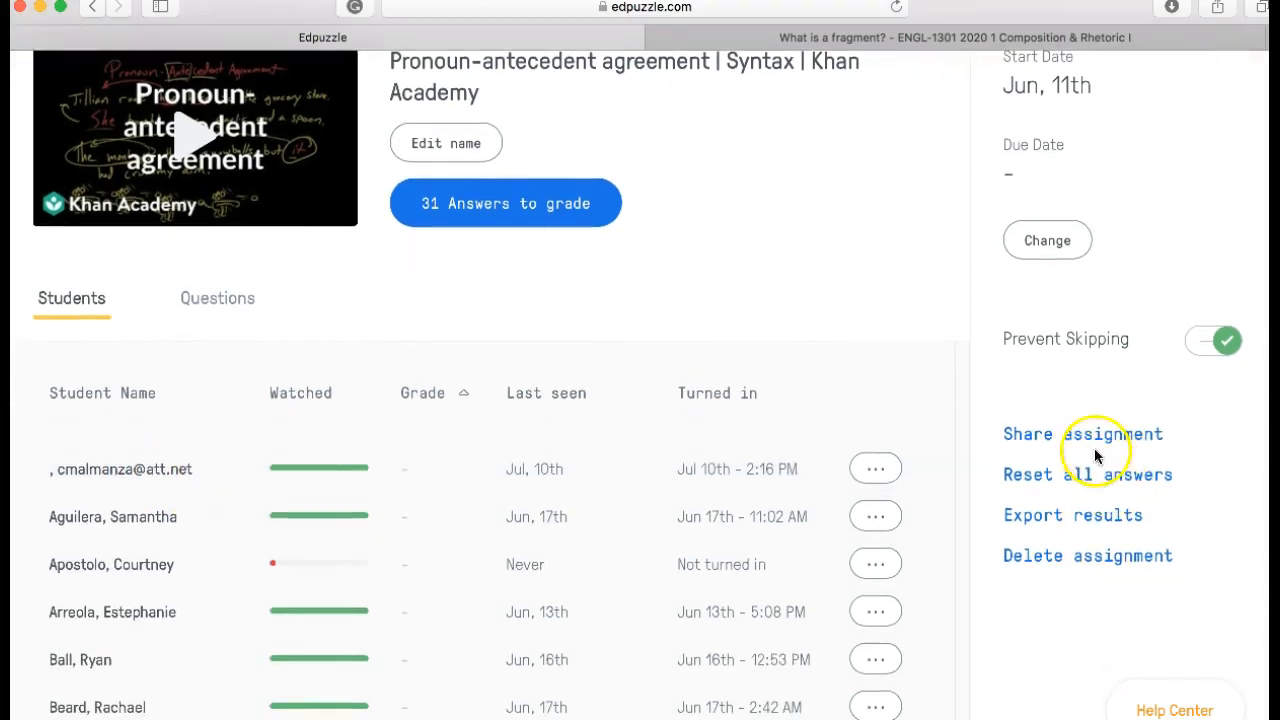
pyautogui.scroll(1, 1082, 444)
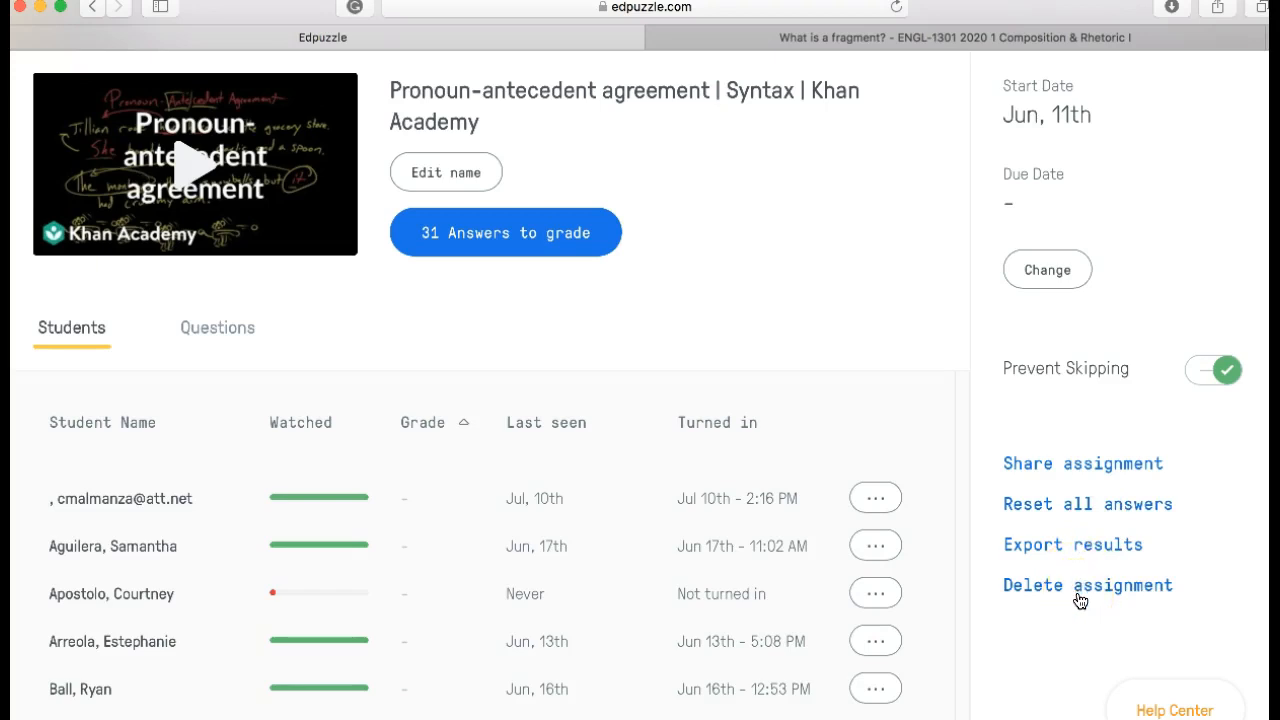
pyautogui.scroll(1, 1080, 600)
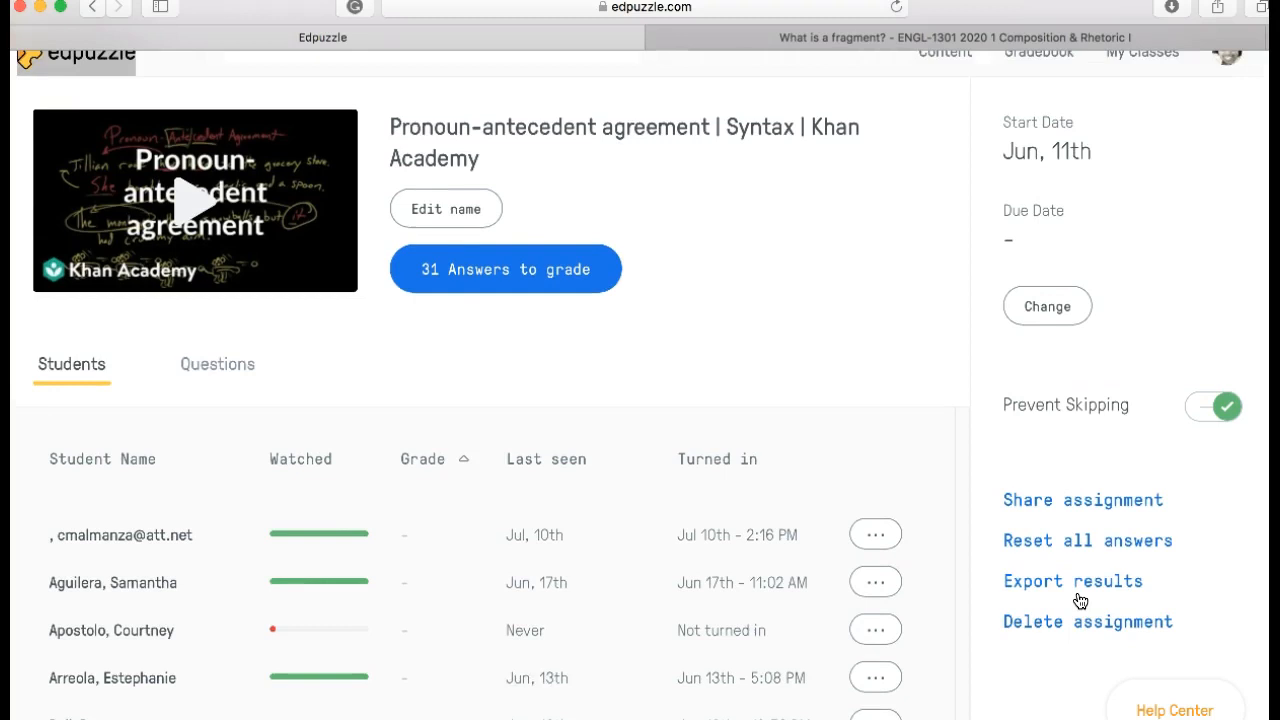
pyautogui.scroll(1, 1080, 600)
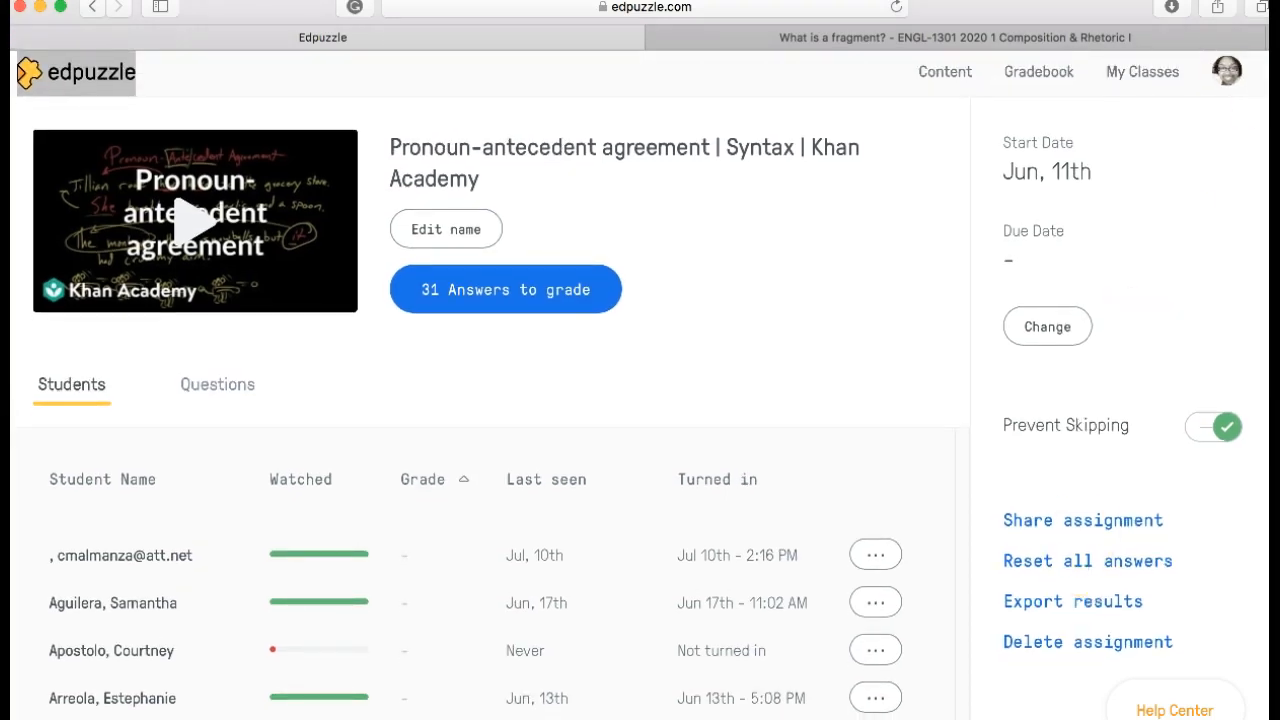
pyautogui.click(1228, 78)
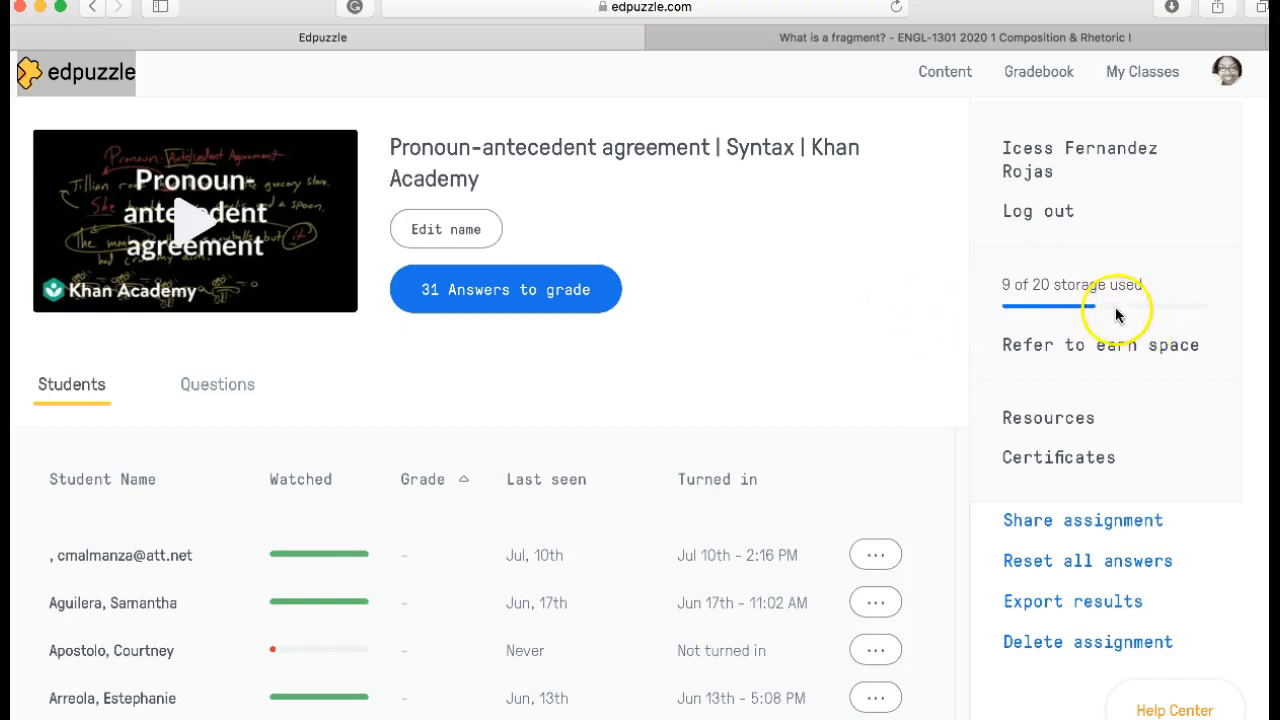
pyautogui.click(760, 376)
pyautogui.scroll(-1, 206, 543)
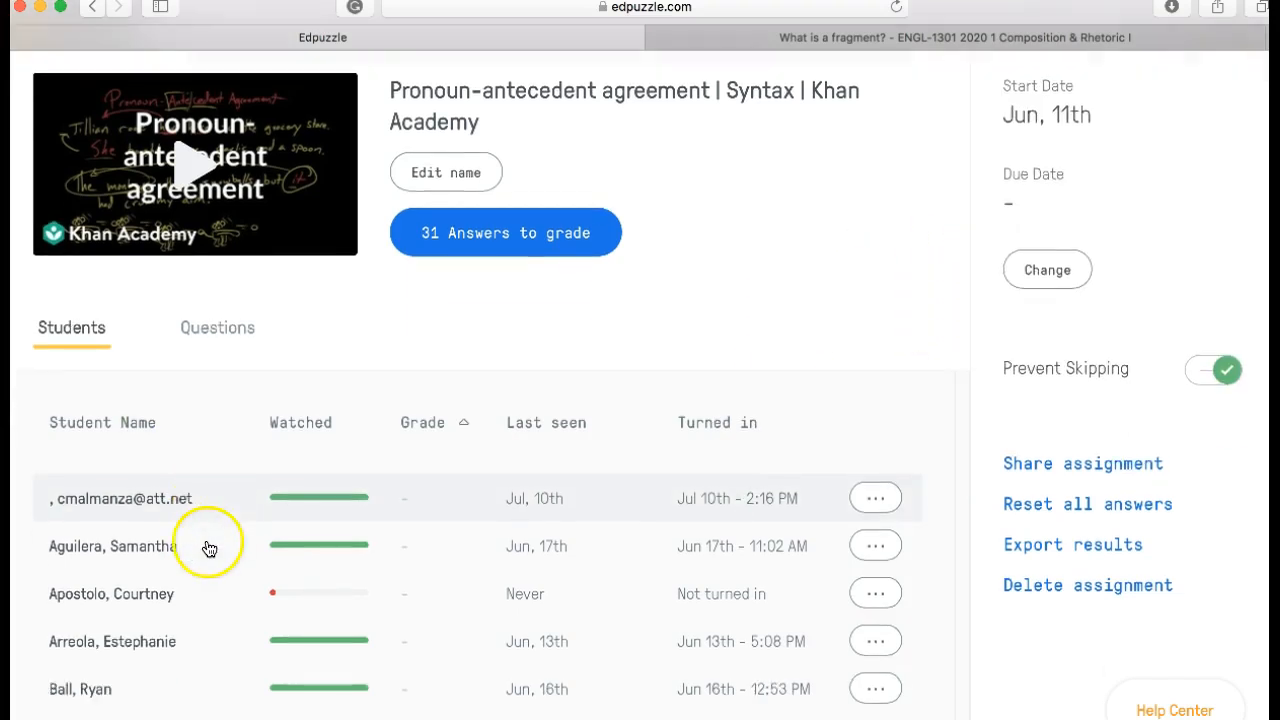
# Open the first student's results for the assignment and review the grade, video watched, correct responses and video views per portion
pyautogui.click(130, 497)
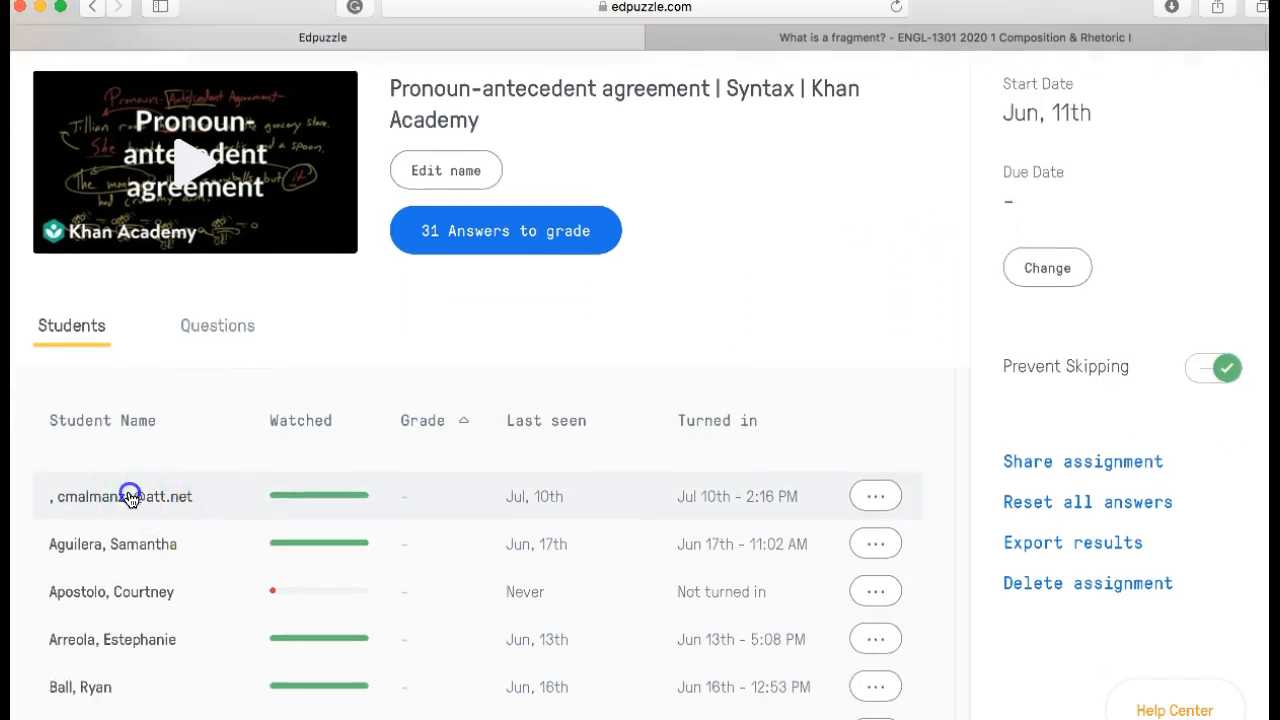
pyautogui.scroll(-1, 593, 488)
pyautogui.scroll(1, 593, 490)
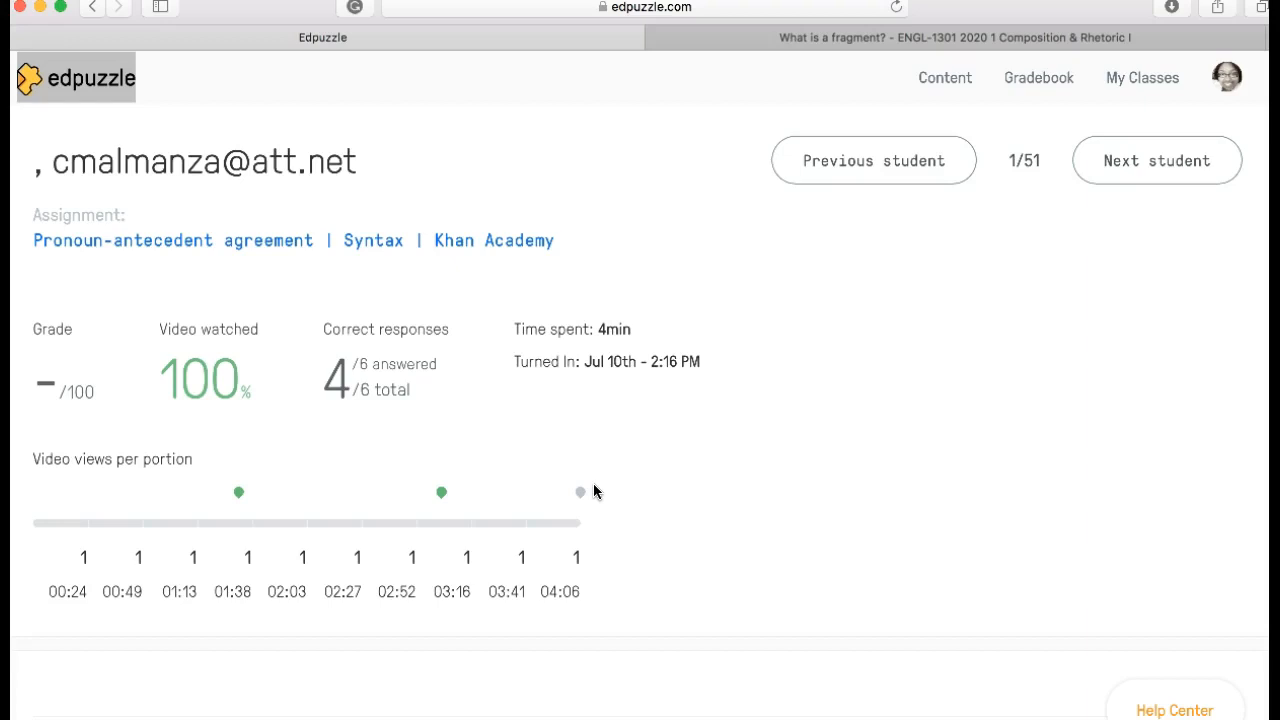
pyautogui.scroll(-1, 186, 441)
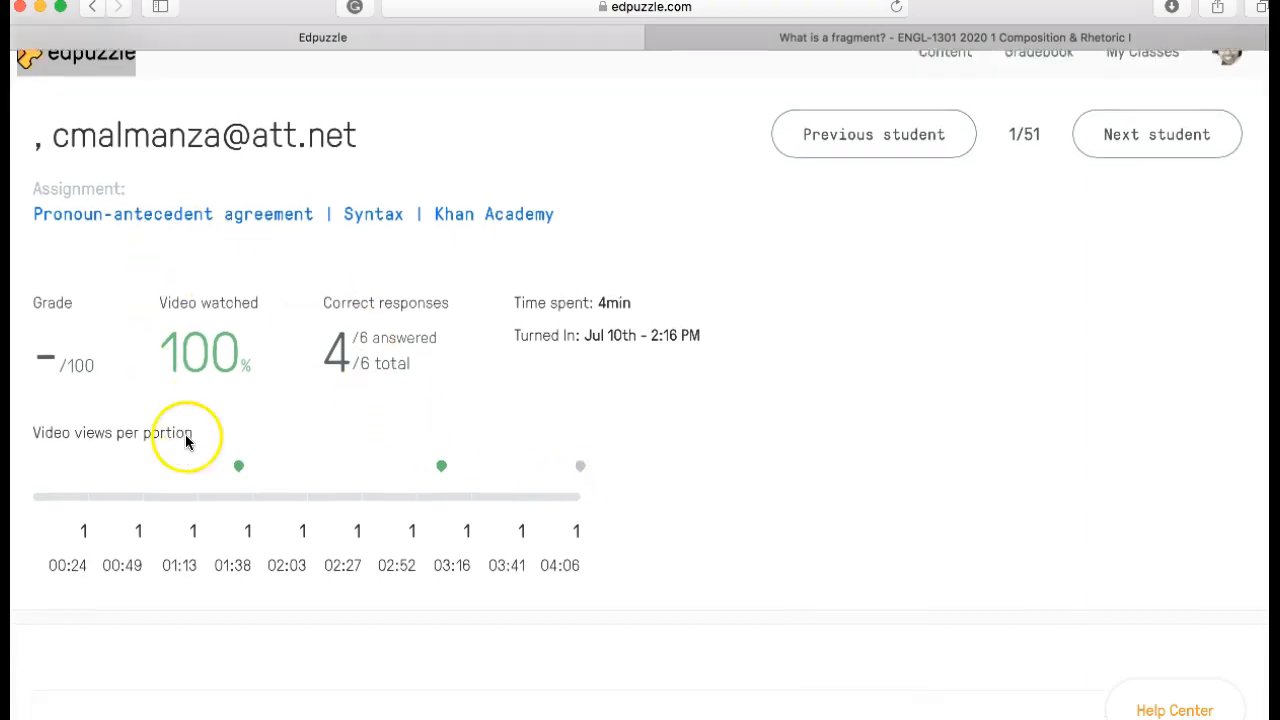
pyautogui.scroll(-1, 186, 441)
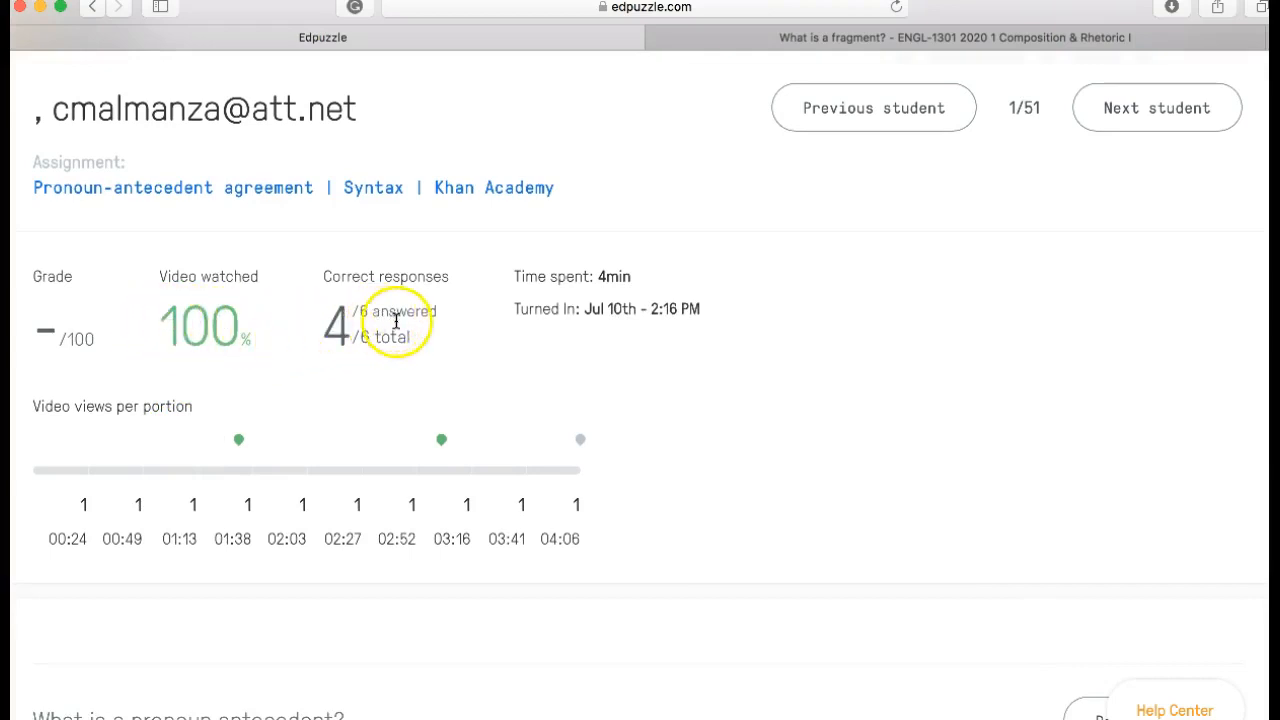
pyautogui.scroll(-2, 409, 371)
# Read through the first student's scored answers, from the pronoun antecedent definition down to the open-ended question
pyautogui.scroll(-5, 409, 375)
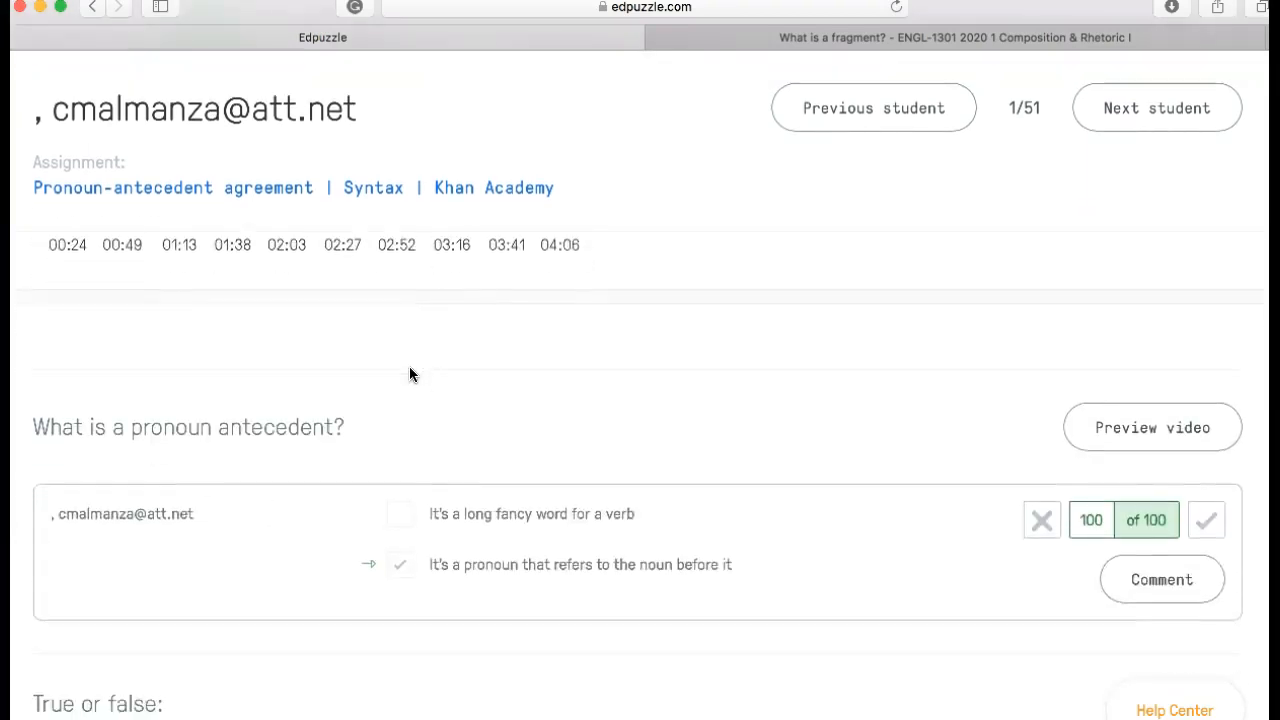
pyautogui.scroll(-2, 409, 375)
pyautogui.scroll(3, 409, 375)
pyautogui.scroll(-1, 409, 375)
pyautogui.scroll(-4, 409, 375)
pyautogui.scroll(-5, 409, 370)
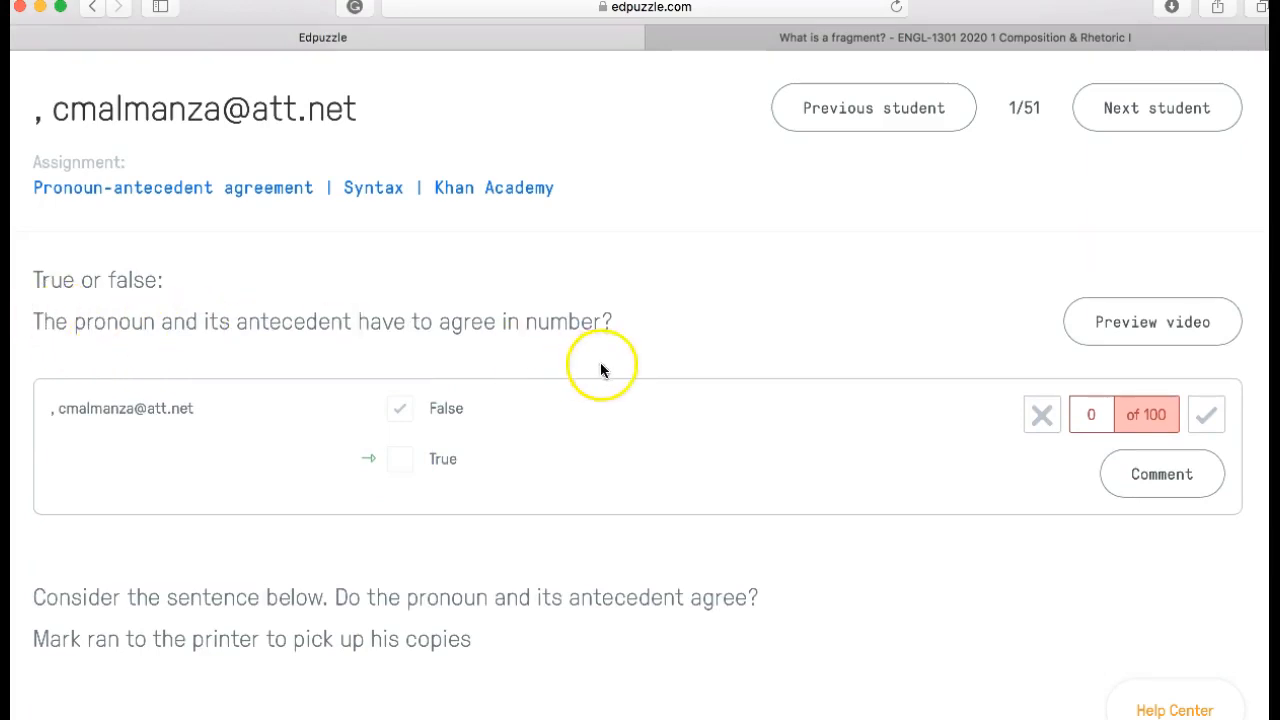
pyautogui.scroll(-3, 361, 442)
pyautogui.scroll(-5, 361, 442)
pyautogui.scroll(-7, 361, 442)
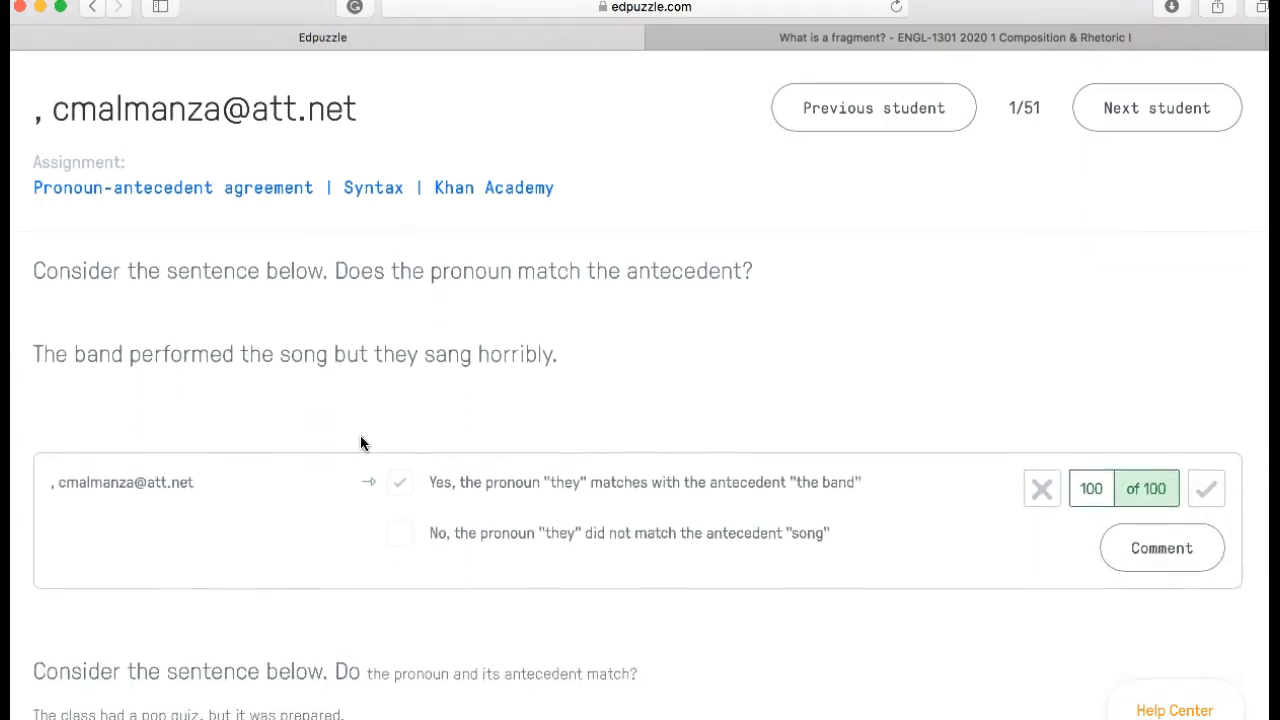
pyautogui.scroll(-5, 361, 442)
pyautogui.scroll(-6, 361, 442)
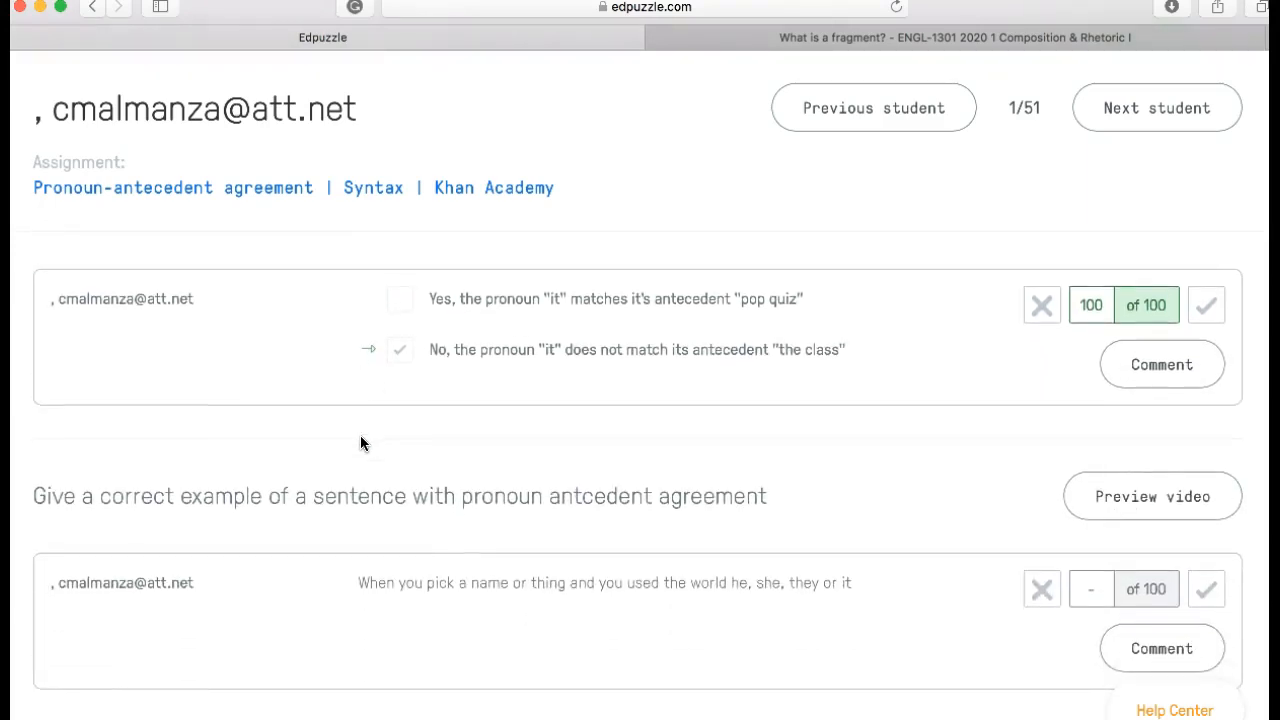
# Examine the first student's written answer to the question asking for an example sentence with pronoun-antecedent agreement
pyautogui.click(503, 638)
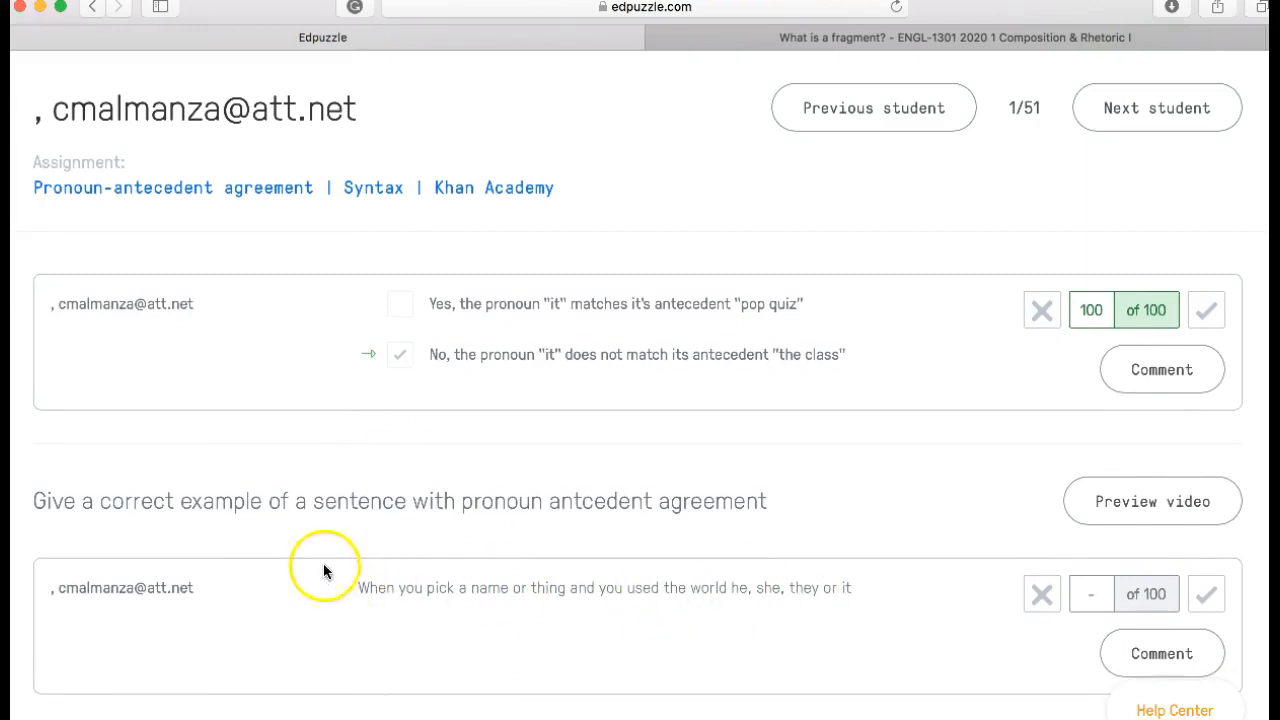
pyautogui.scroll(1, 762, 614)
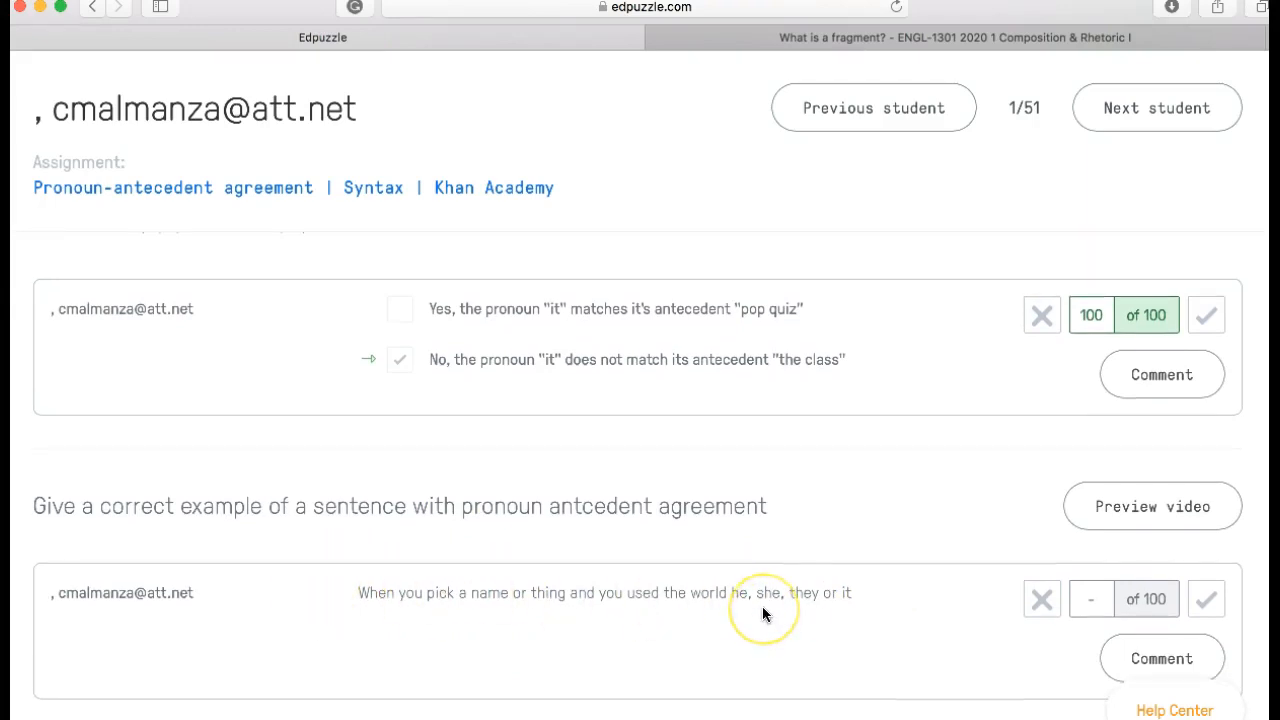
pyautogui.scroll(-1, 762, 606)
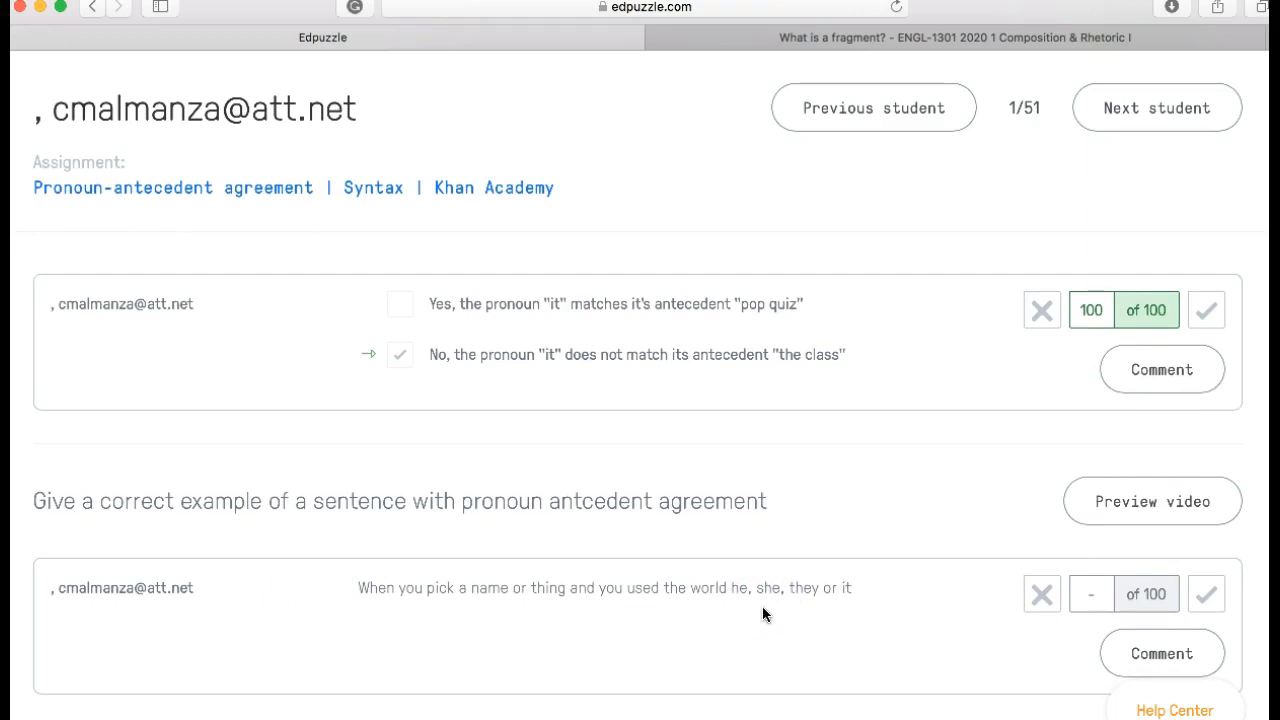
pyautogui.scroll(2, 762, 606)
pyautogui.scroll(-2, 762, 606)
pyautogui.click(749, 610)
pyautogui.scroll(2, 783, 546)
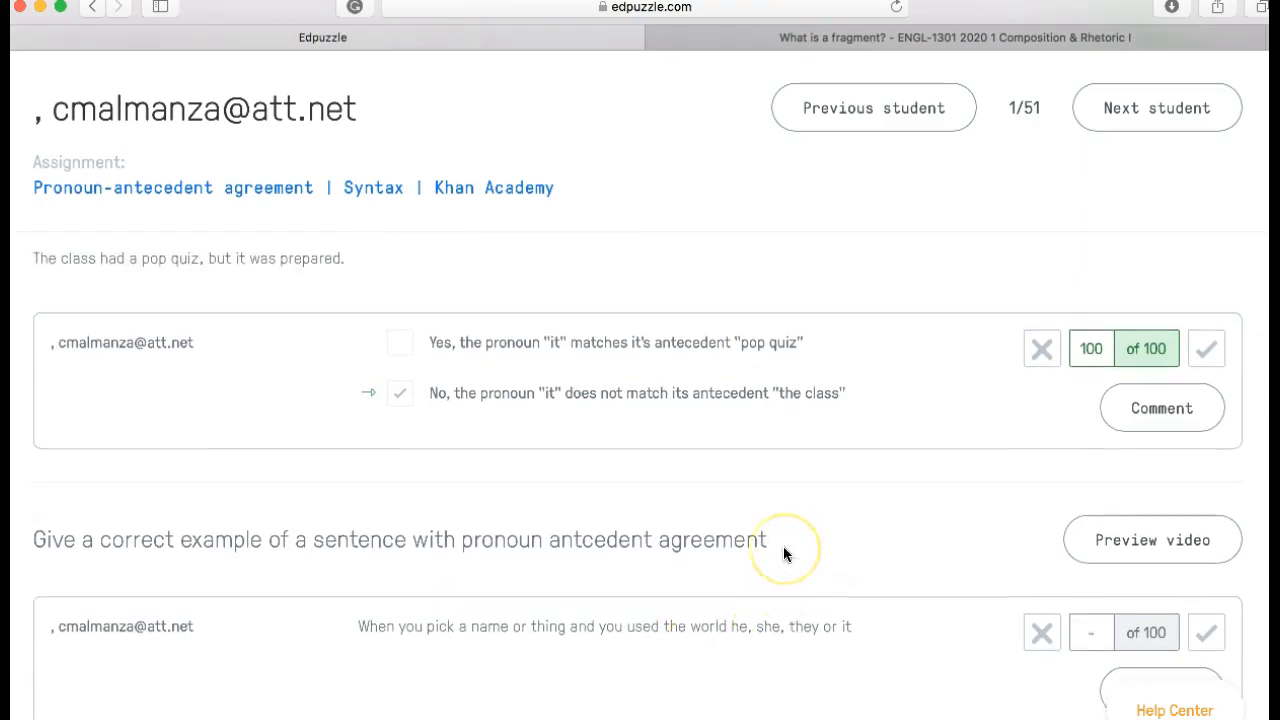
# Return to the first student's summary and review the time spent, turned in date and video views per portion
pyautogui.scroll(10, 783, 546)
pyautogui.click(772, 579)
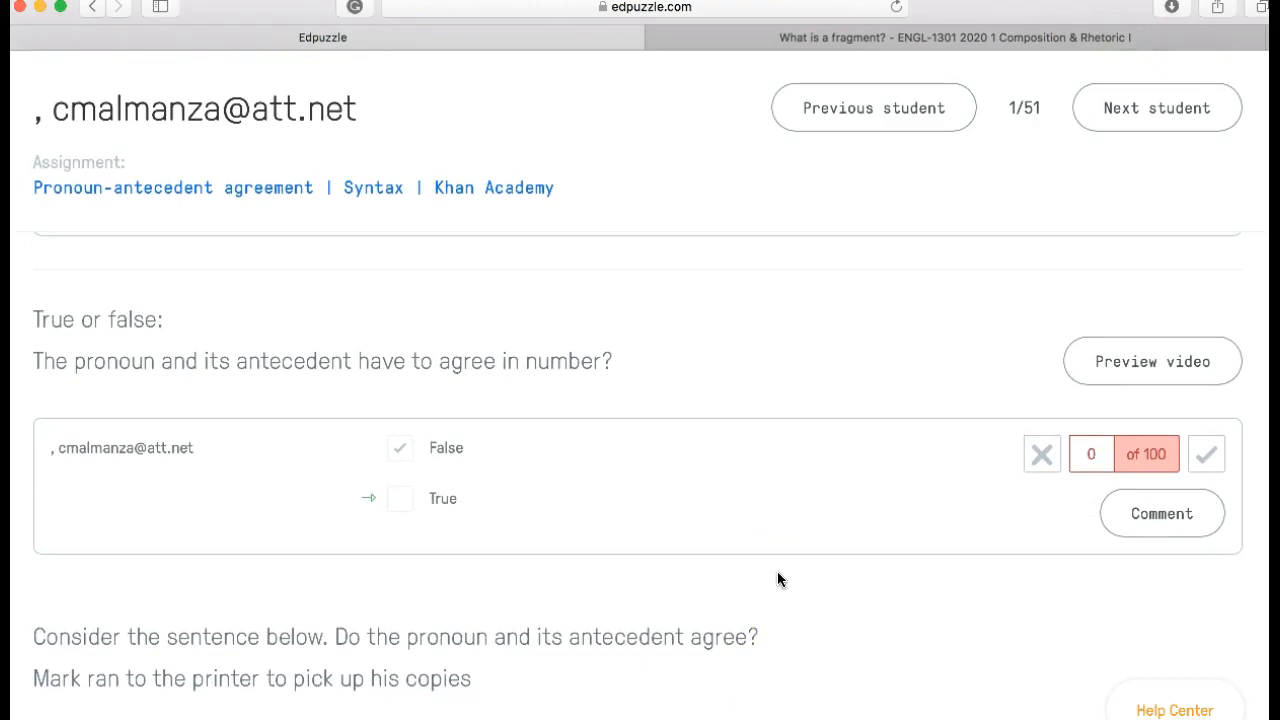
pyautogui.scroll(8, 777, 579)
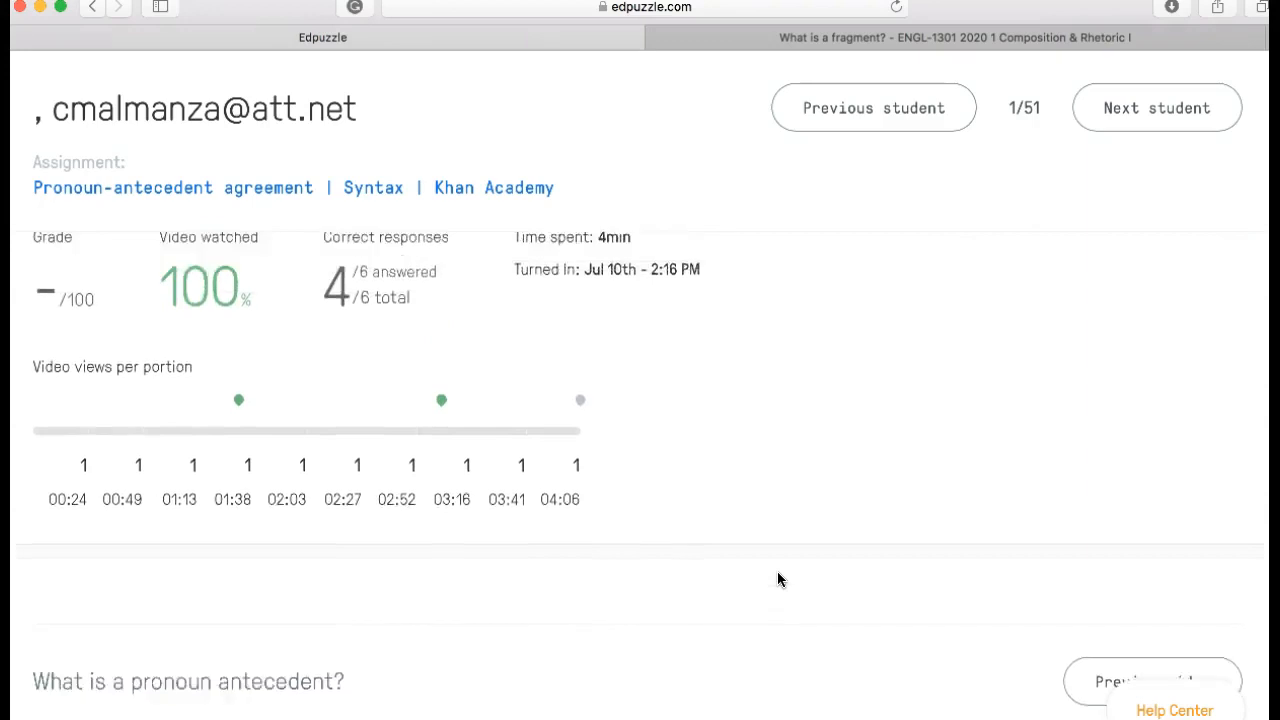
pyautogui.scroll(-3, 777, 579)
pyautogui.scroll(-3, 778, 579)
pyautogui.scroll(1, 778, 579)
pyautogui.scroll(4, 778, 579)
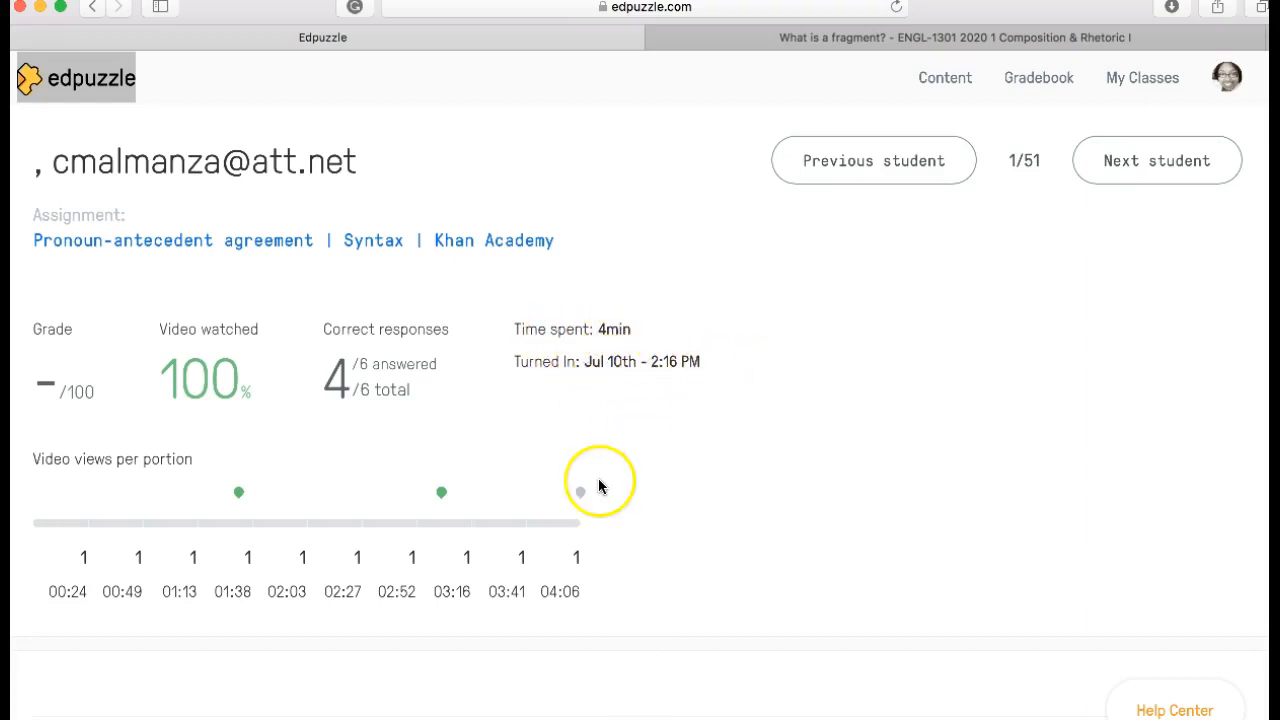
pyautogui.scroll(-5, 808, 481)
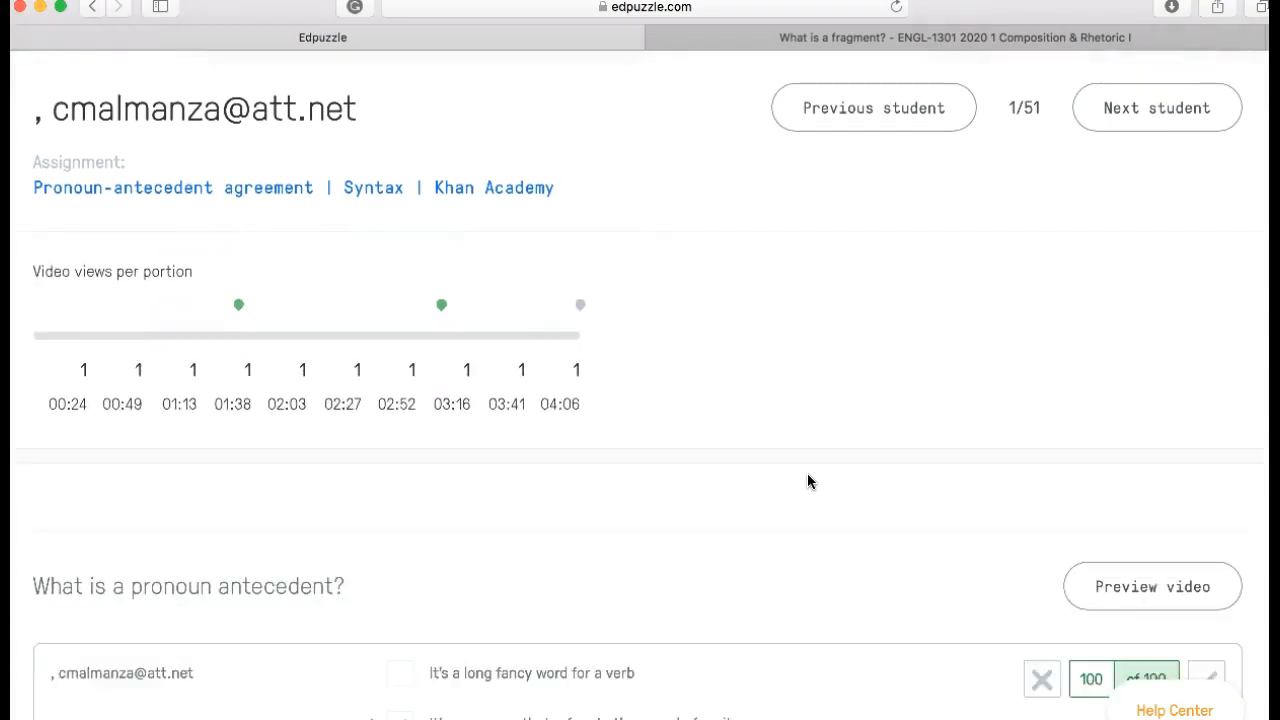
pyautogui.scroll(3, 808, 481)
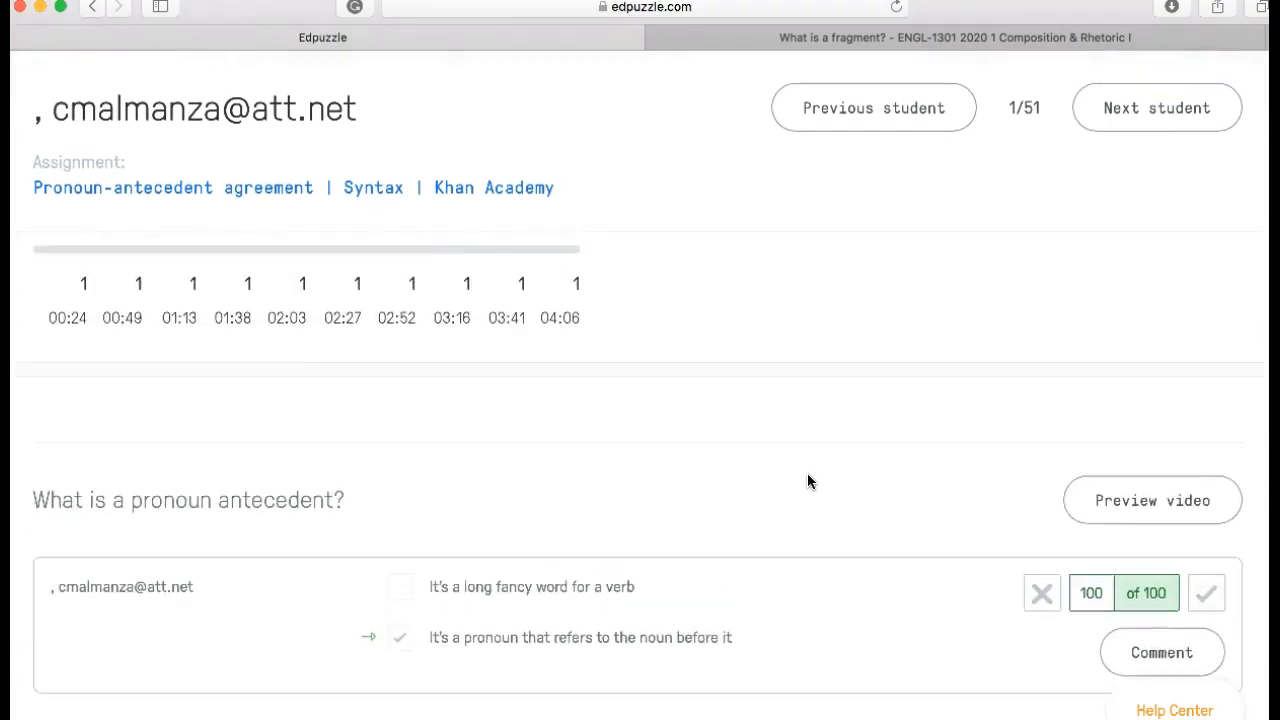
pyautogui.scroll(2, 808, 481)
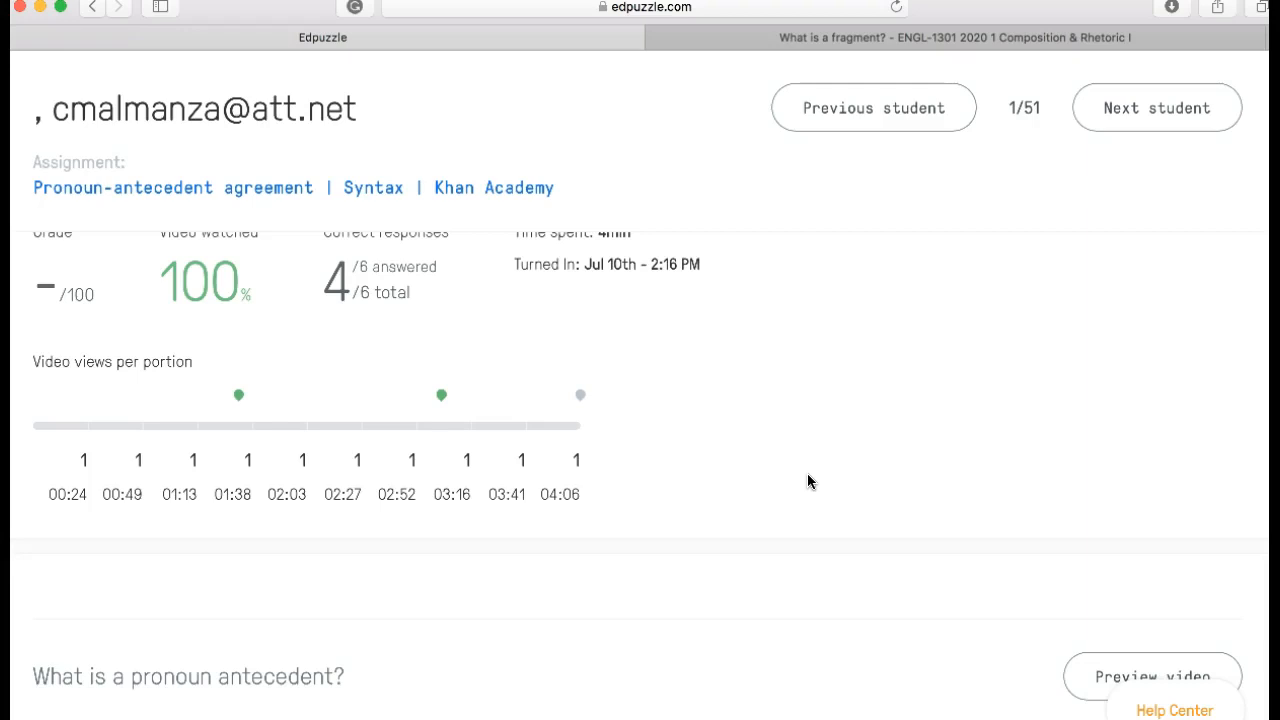
# Switch to the next student's results and look through the summary and the answers to each question
pyautogui.click(1173, 116)
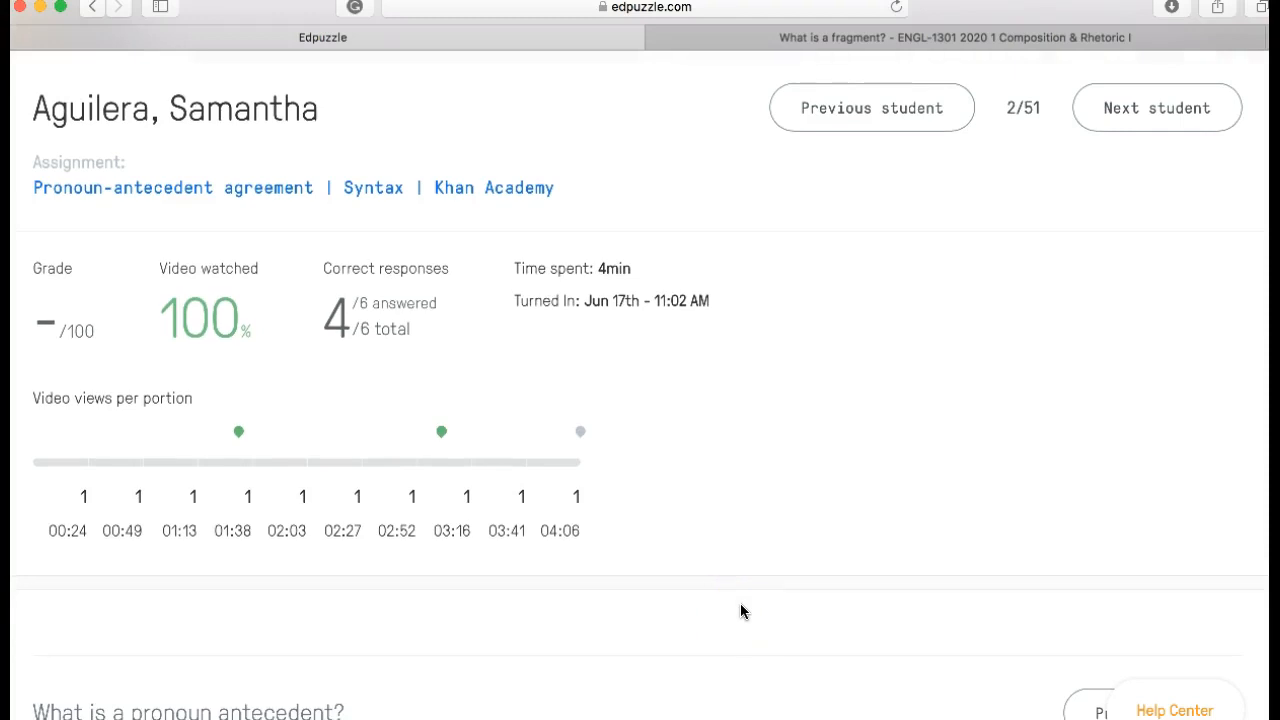
pyautogui.scroll(-3, 740, 605)
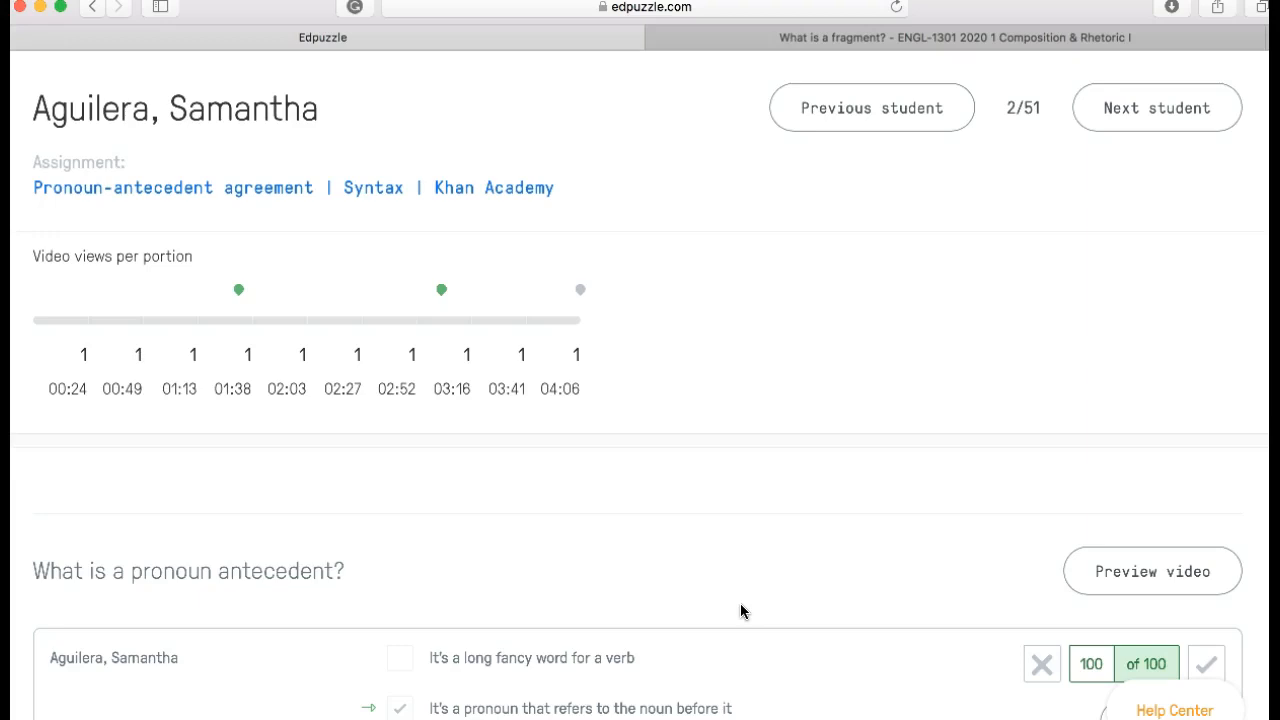
pyautogui.scroll(-9, 740, 610)
pyautogui.scroll(-8, 740, 608)
pyautogui.scroll(17, 740, 608)
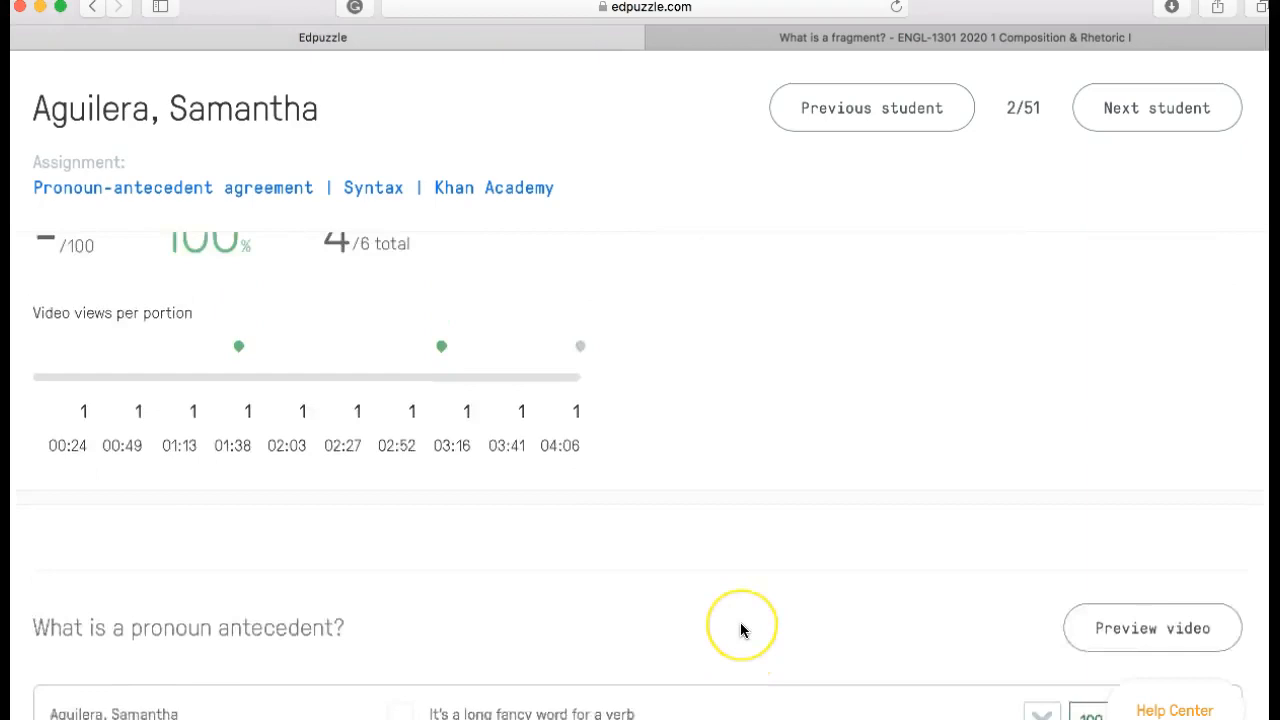
pyautogui.scroll(3, 740, 628)
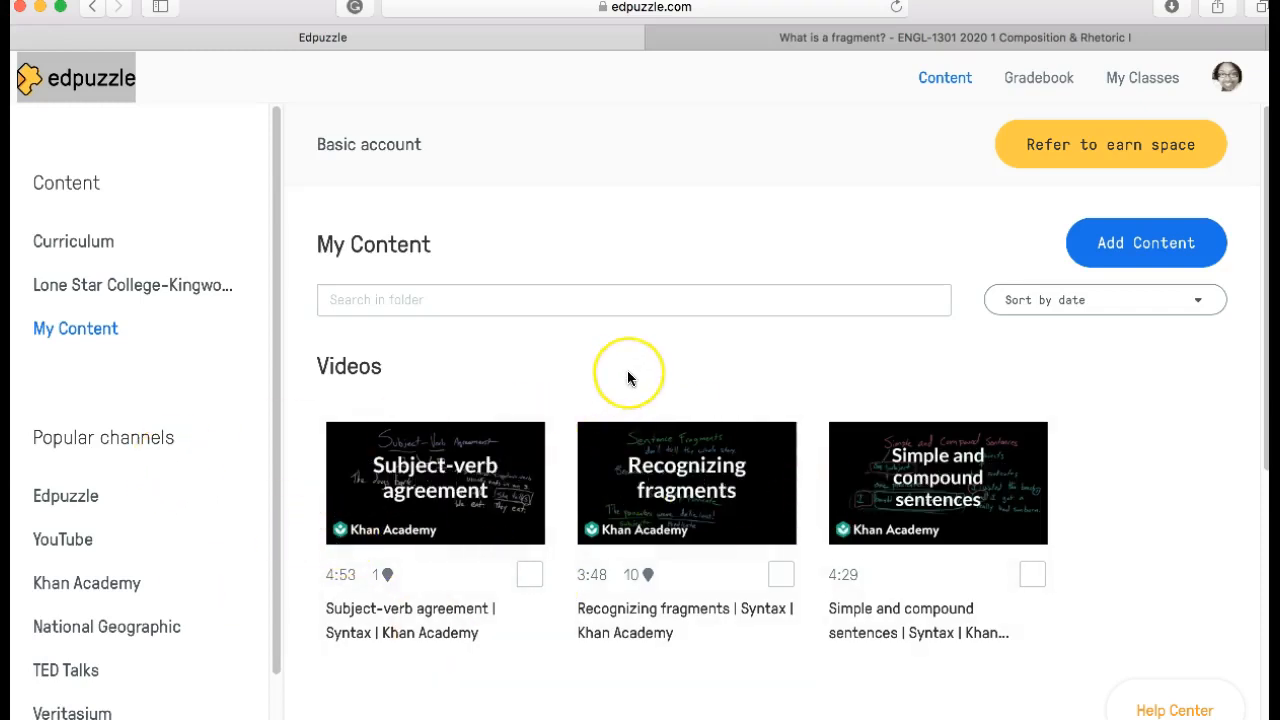
# Look through the grammar videos stored in My Content and the option for adding content
pyautogui.scroll(-4, 629, 374)
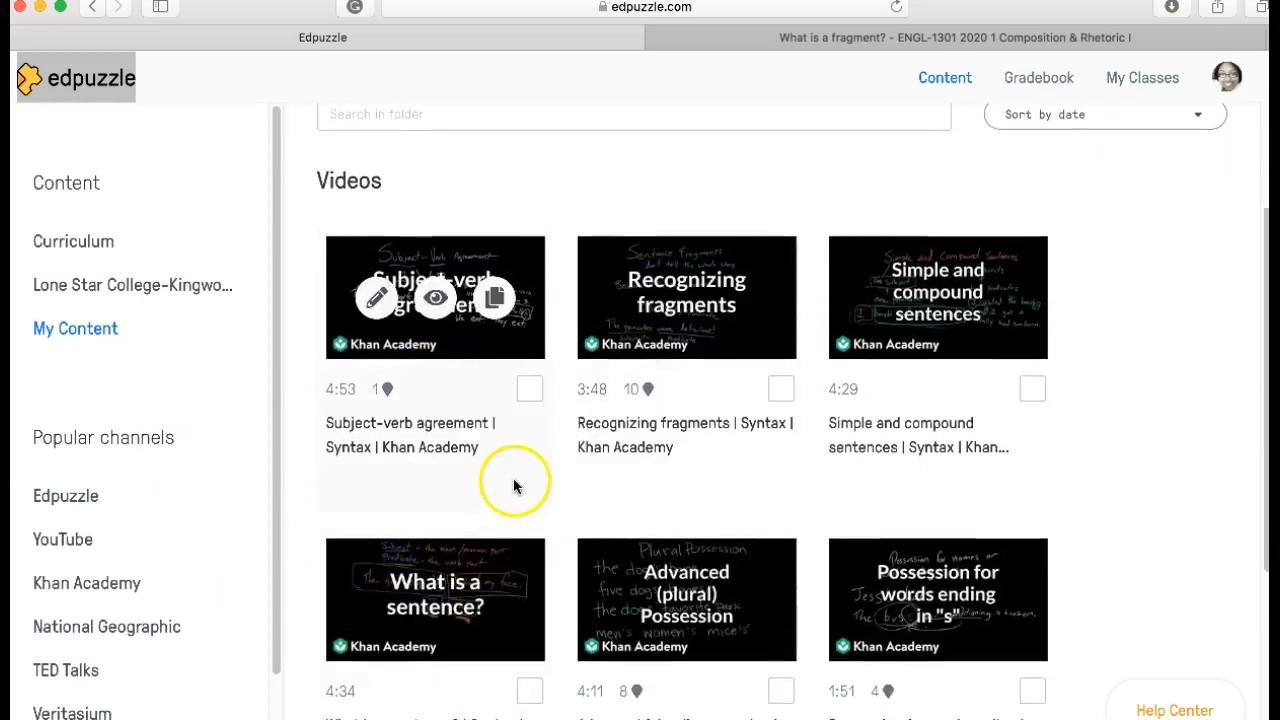
pyautogui.scroll(-4, 525, 458)
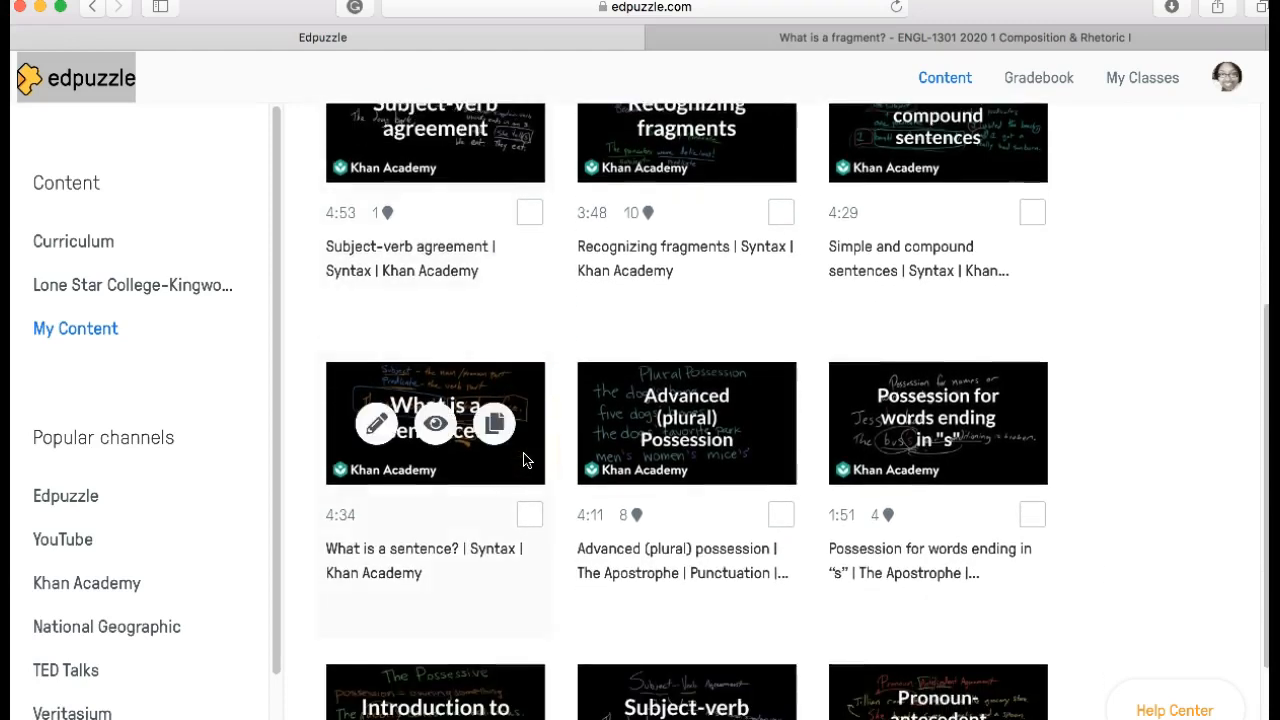
pyautogui.scroll(-3, 657, 437)
pyautogui.scroll(10, 657, 437)
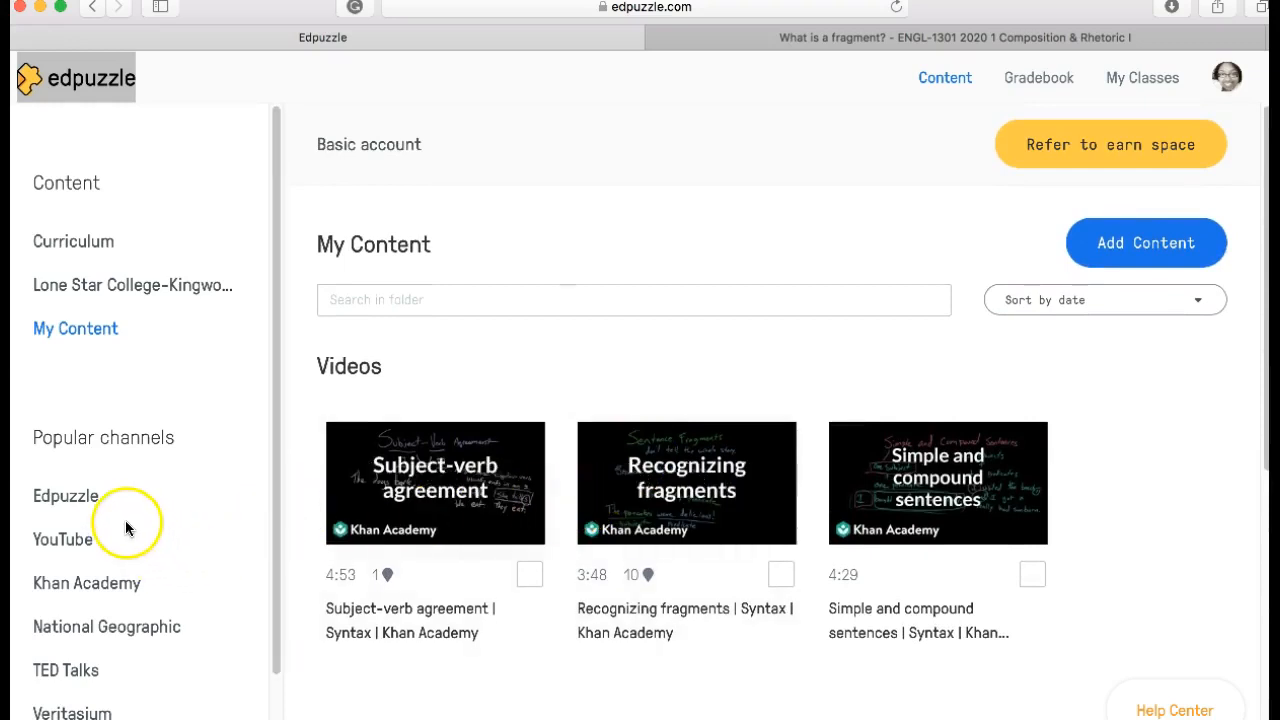
pyautogui.click(1123, 254)
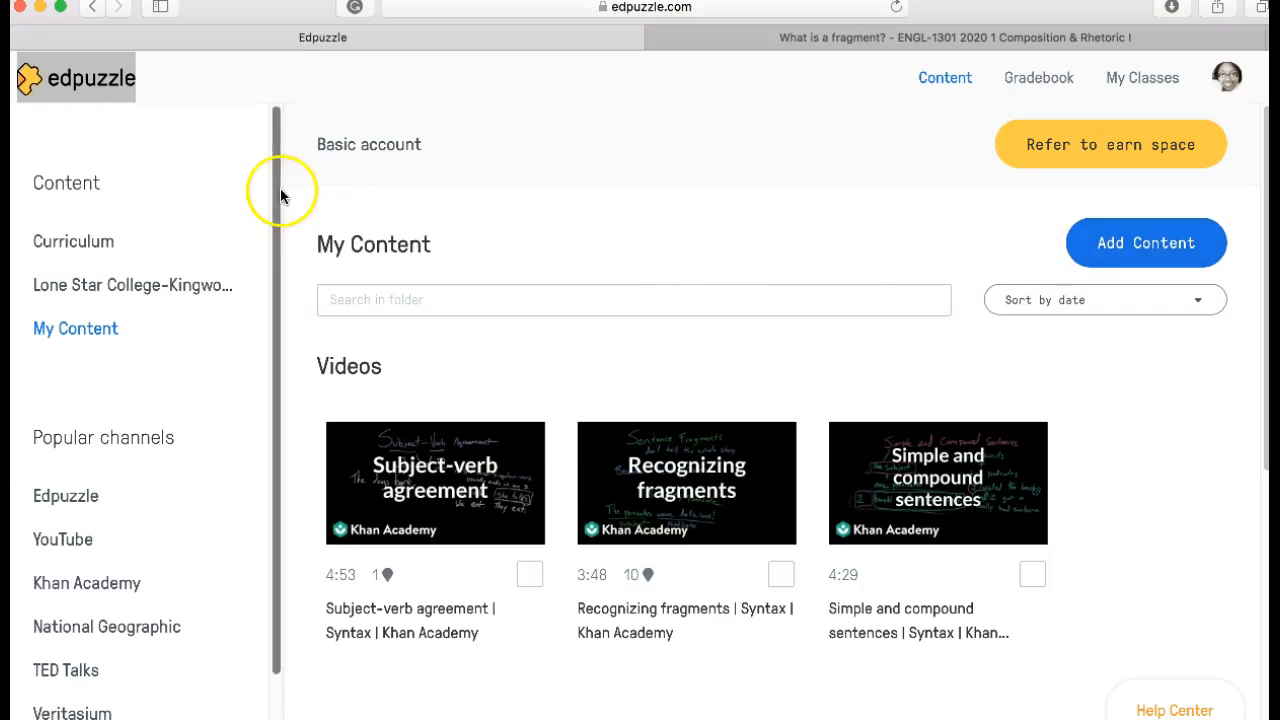
# Open the Edpuzzle channel from the popular channels to view its videos
pyautogui.scroll(-3, 63, 489)
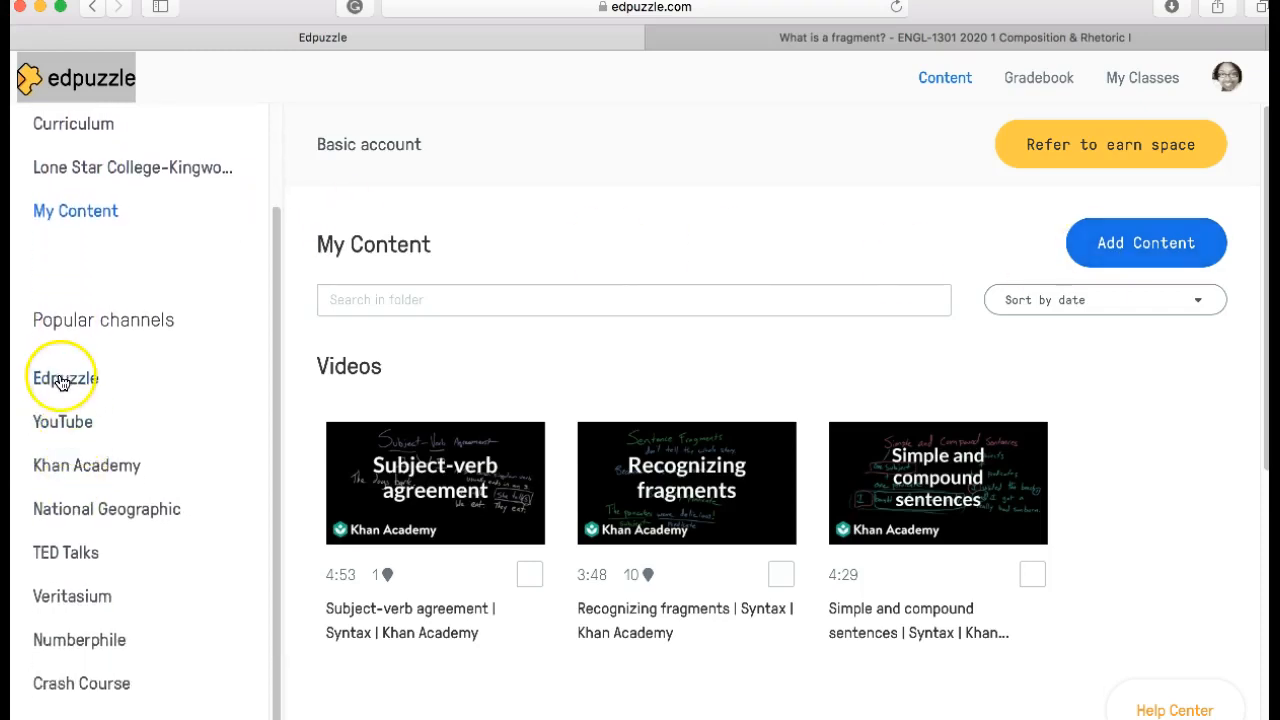
pyautogui.click(62, 376)
pyautogui.scroll(-3, 132, 562)
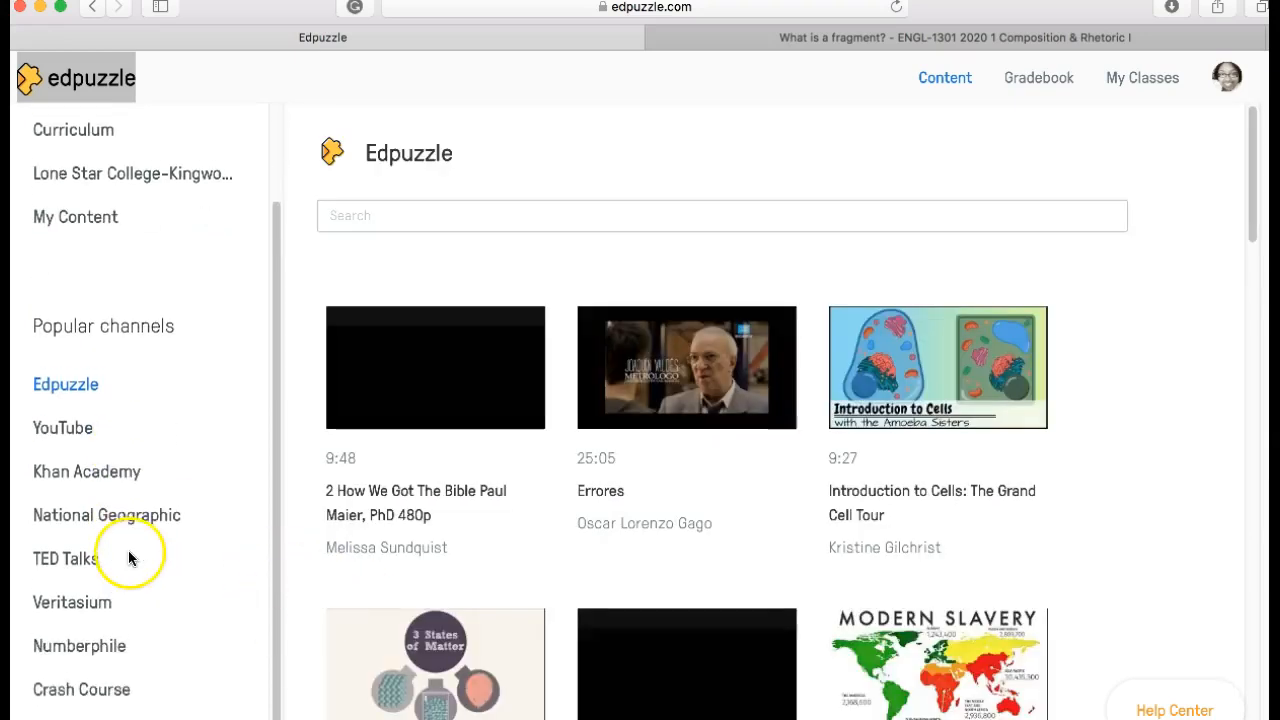
# Look through the YouTube, Khan Academy and TED Talks channels and their available videos
pyautogui.click(62, 424)
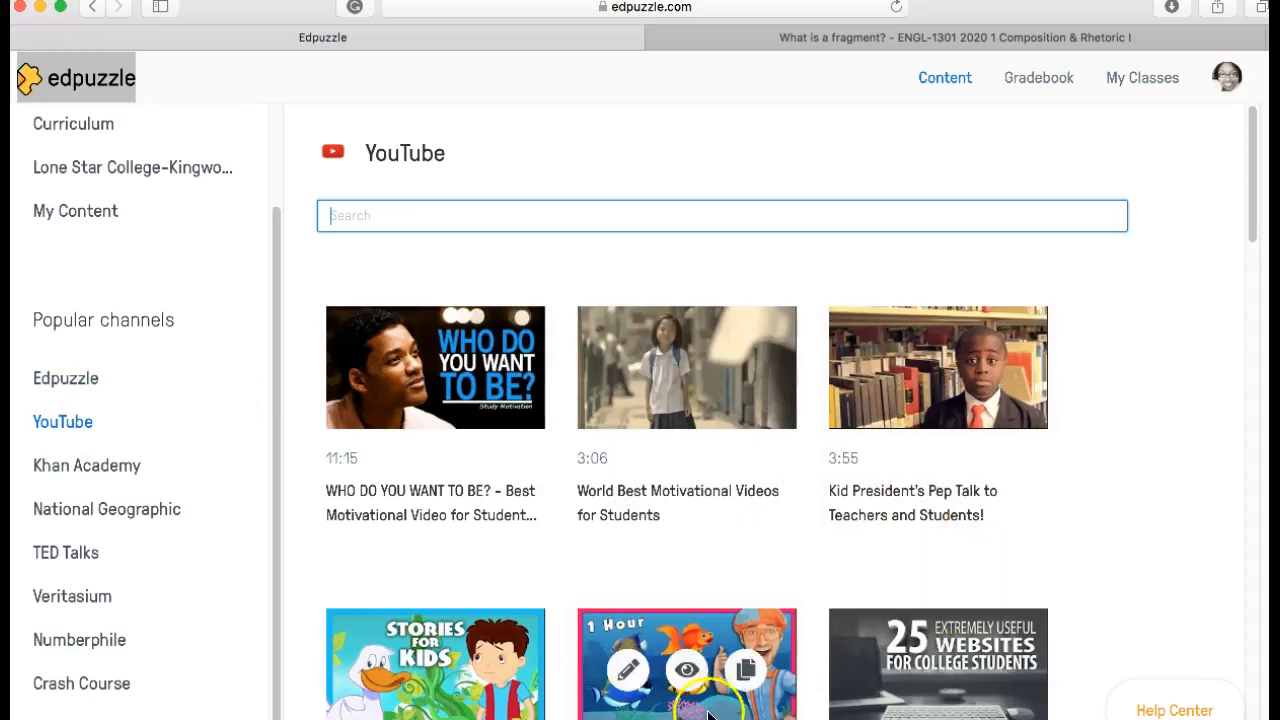
pyautogui.click(117, 476)
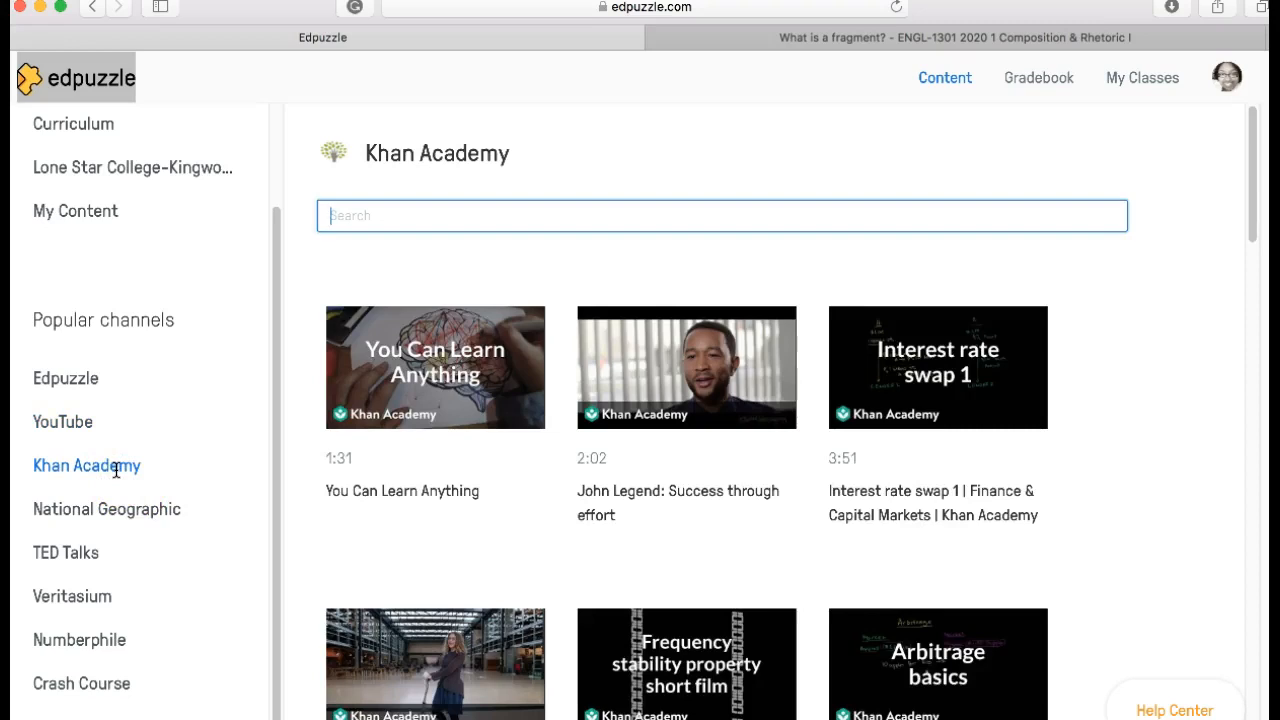
pyautogui.click(73, 558)
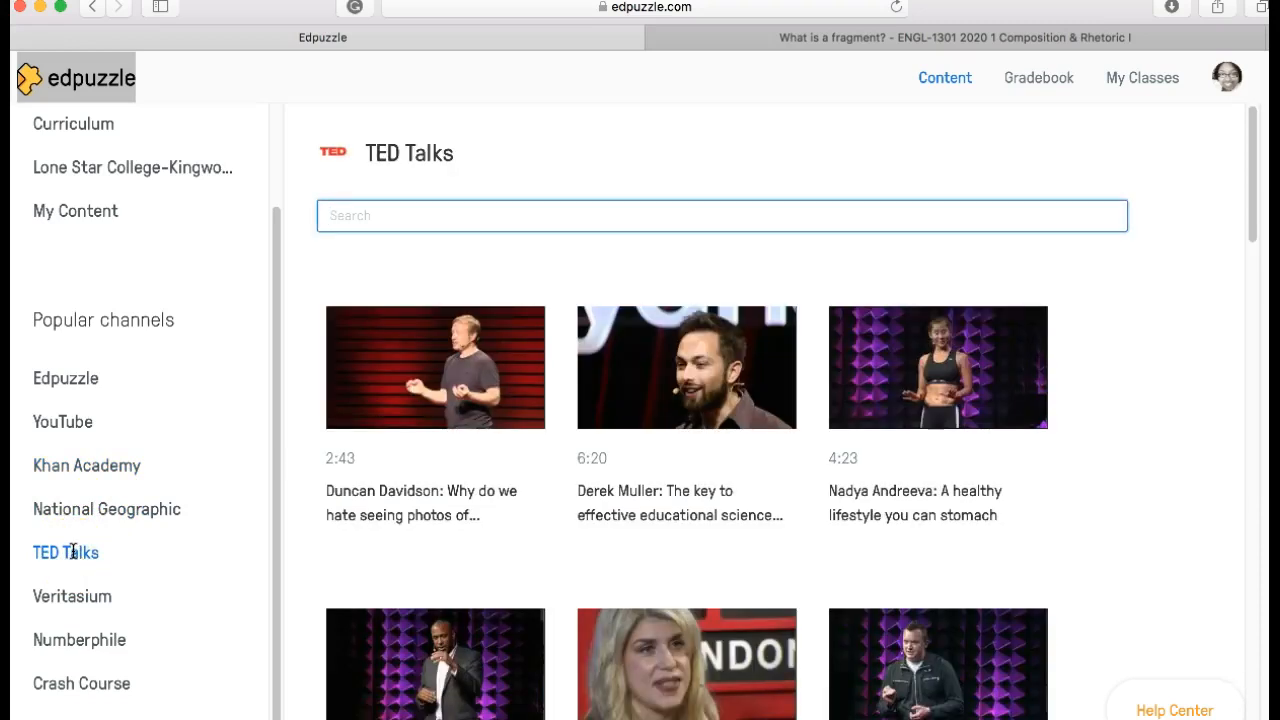
pyautogui.moveTo(486, 466)
pyautogui.scroll(-2, 486, 466)
pyautogui.scroll(-1, 486, 468)
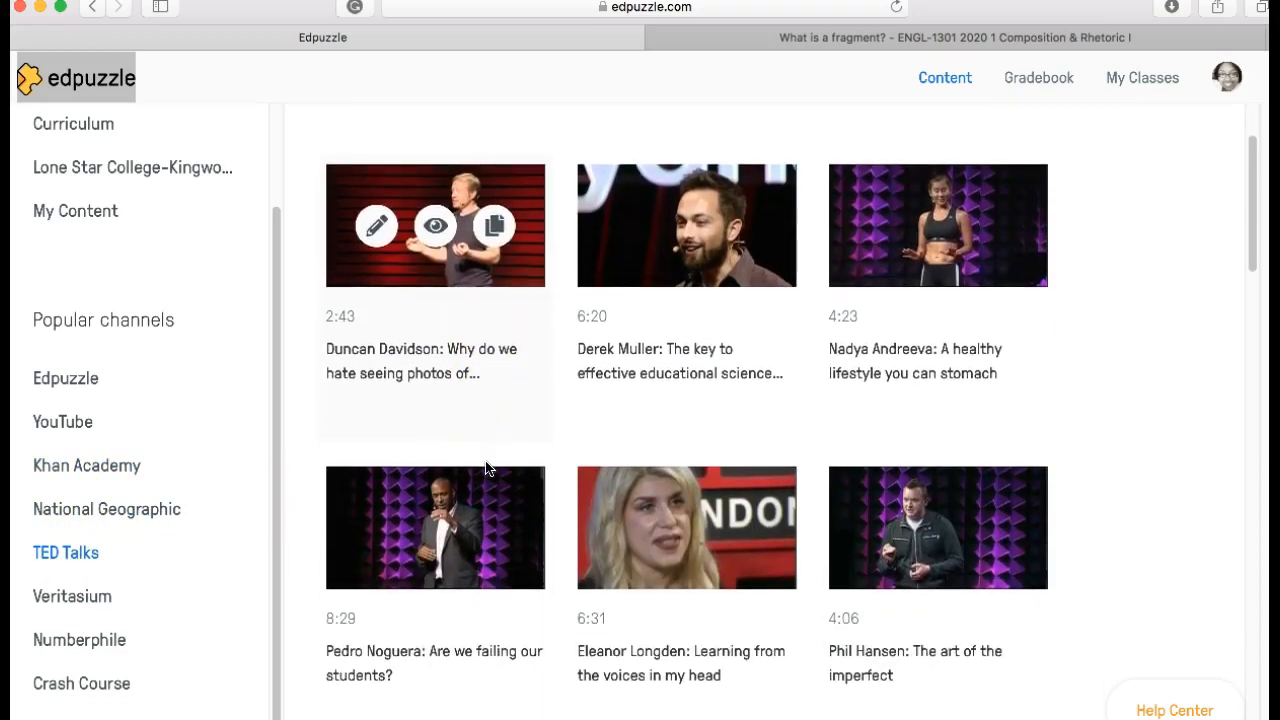
pyautogui.scroll(-1, 486, 468)
pyautogui.scroll(2, 486, 468)
pyautogui.scroll(2, 485, 468)
pyautogui.click(486, 212)
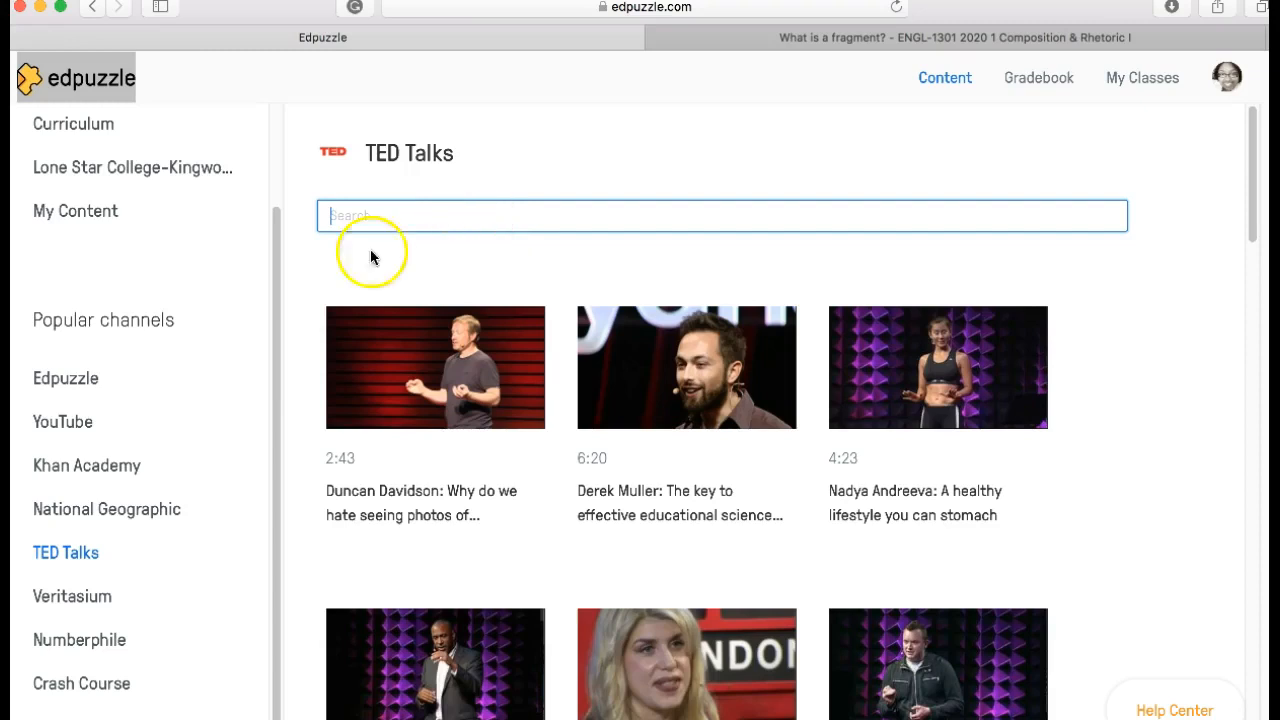
# View the shared content page for Lone Star College-Kingwood
pyautogui.scroll(1, 120, 180)
pyautogui.scroll(2, 120, 180)
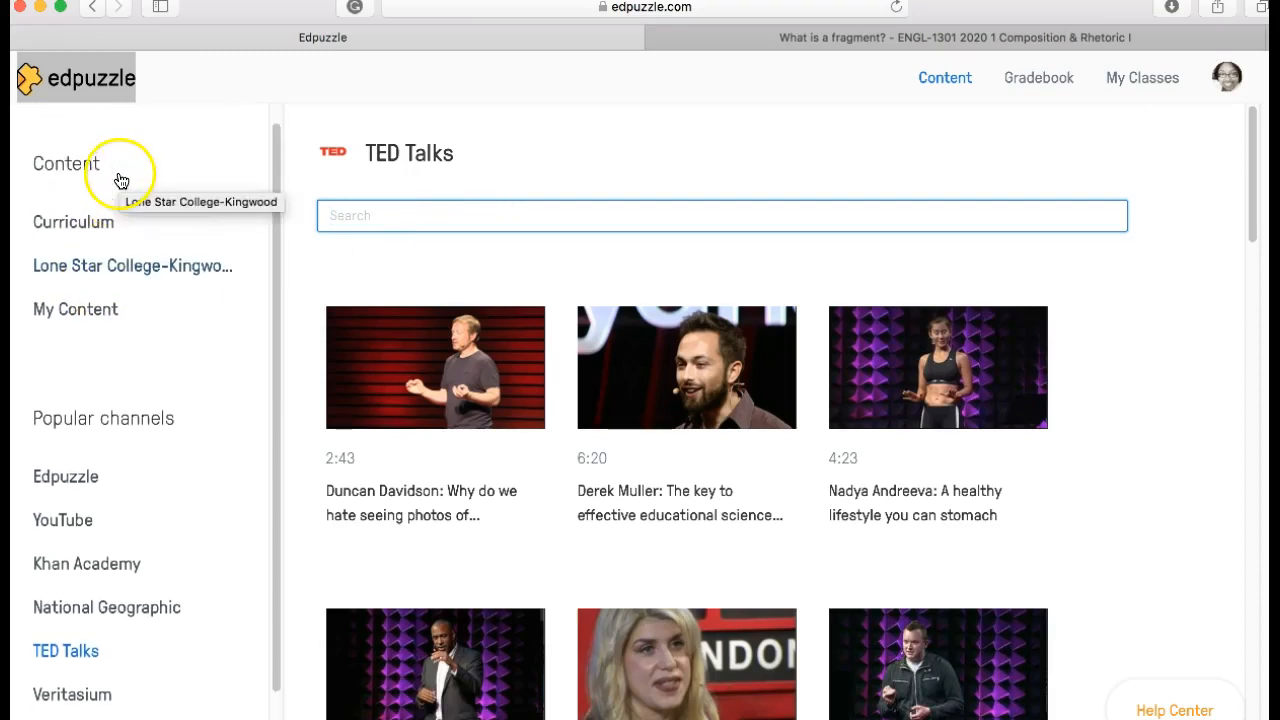
pyautogui.click(113, 276)
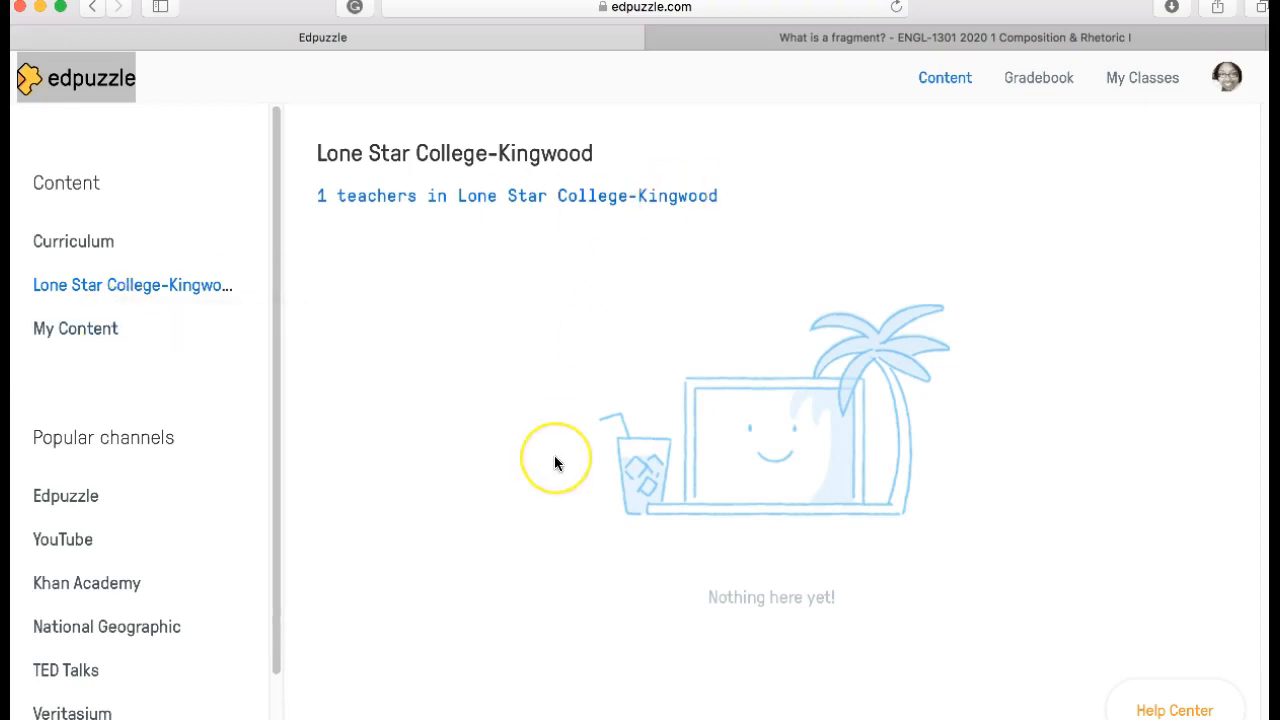
pyautogui.scroll(-1, 555, 460)
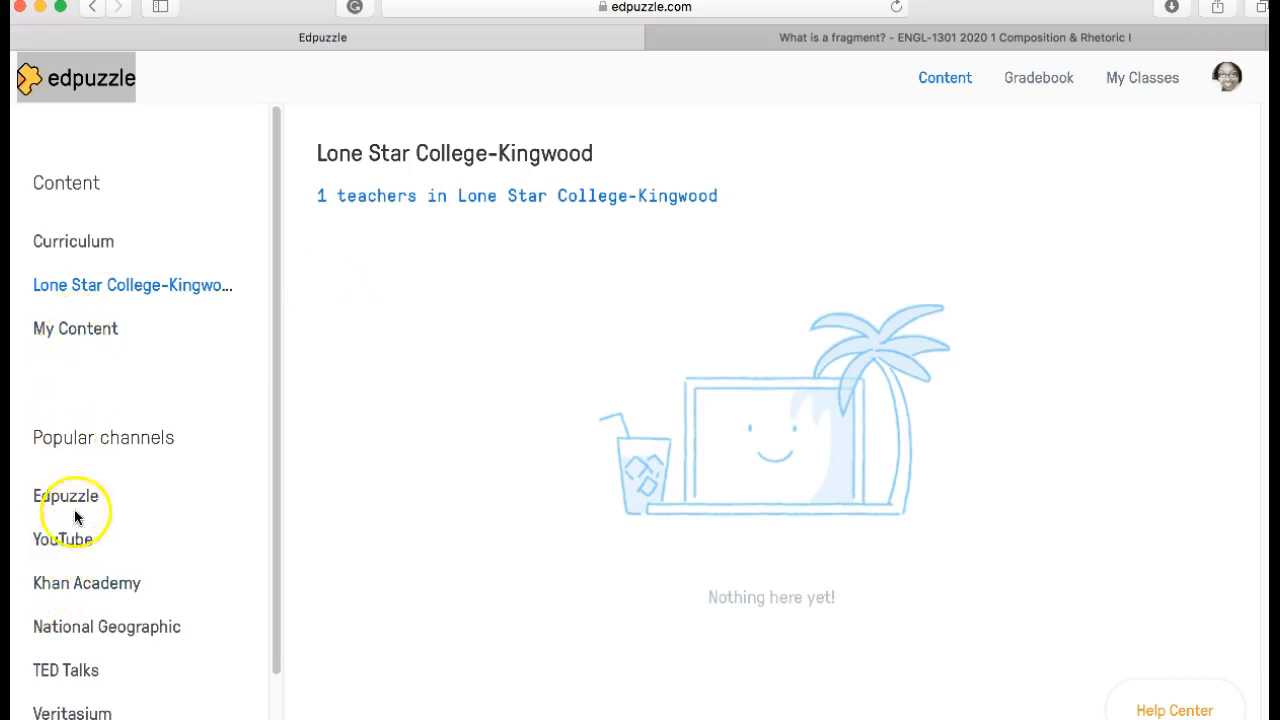
# Search the Khan Academy channel for "Subject verb" videos
pyautogui.click(66, 585)
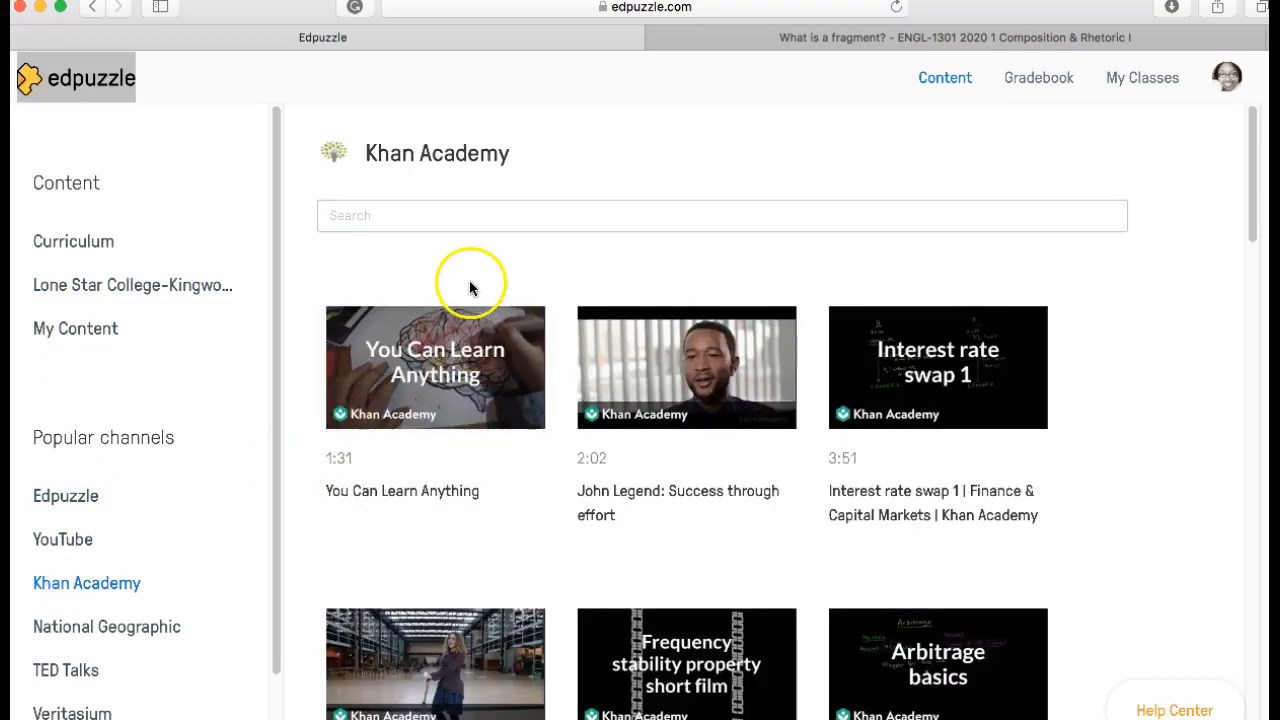
pyautogui.click(428, 216)
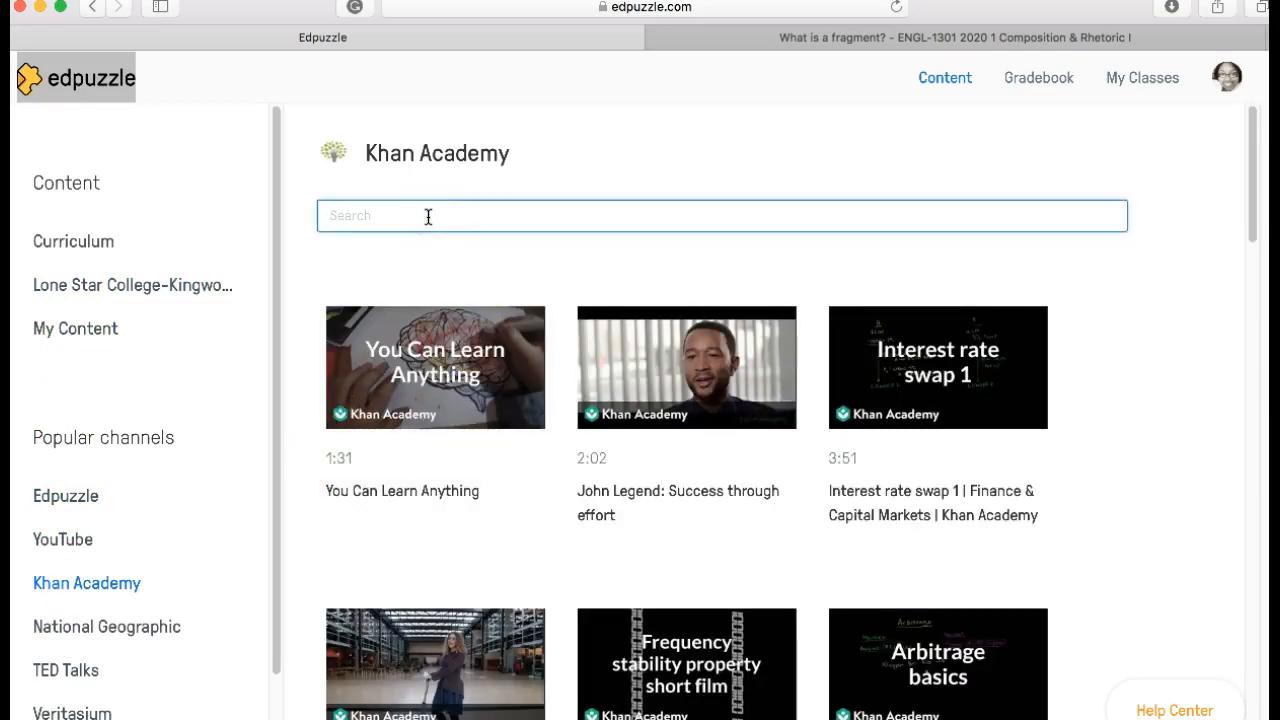
pyautogui.write('Subject verb')
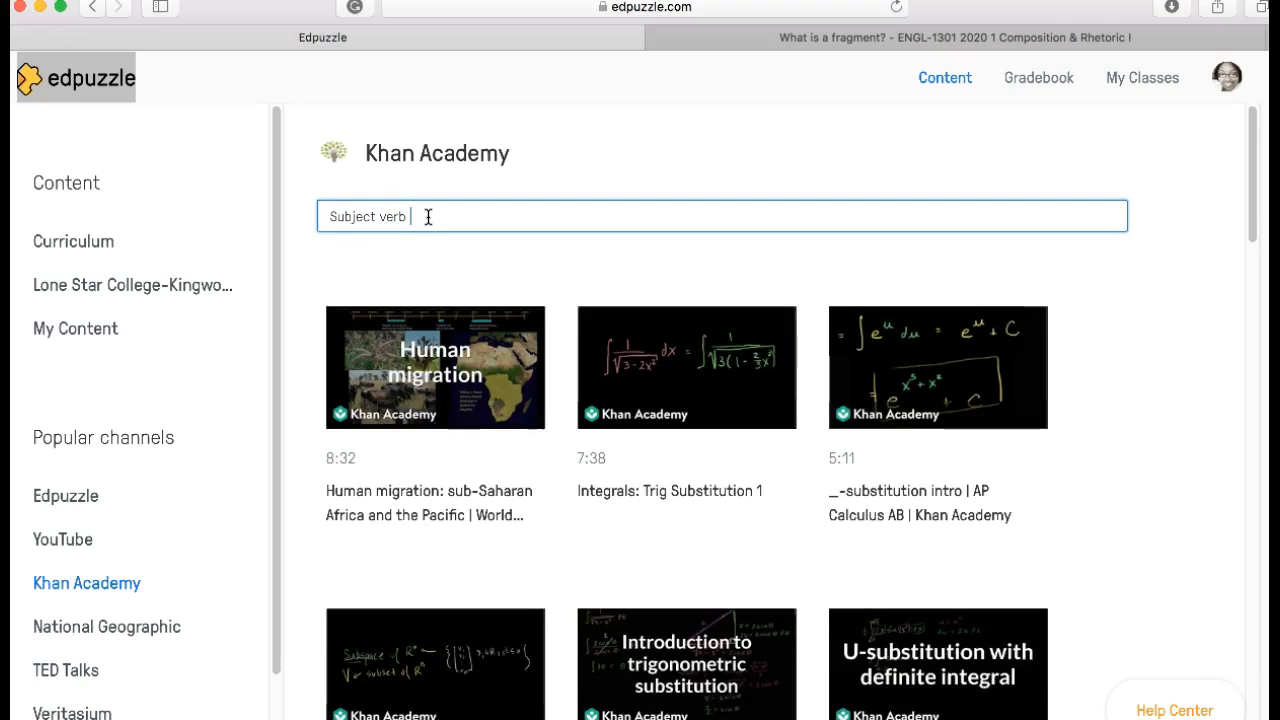
pyautogui.click(378, 378)
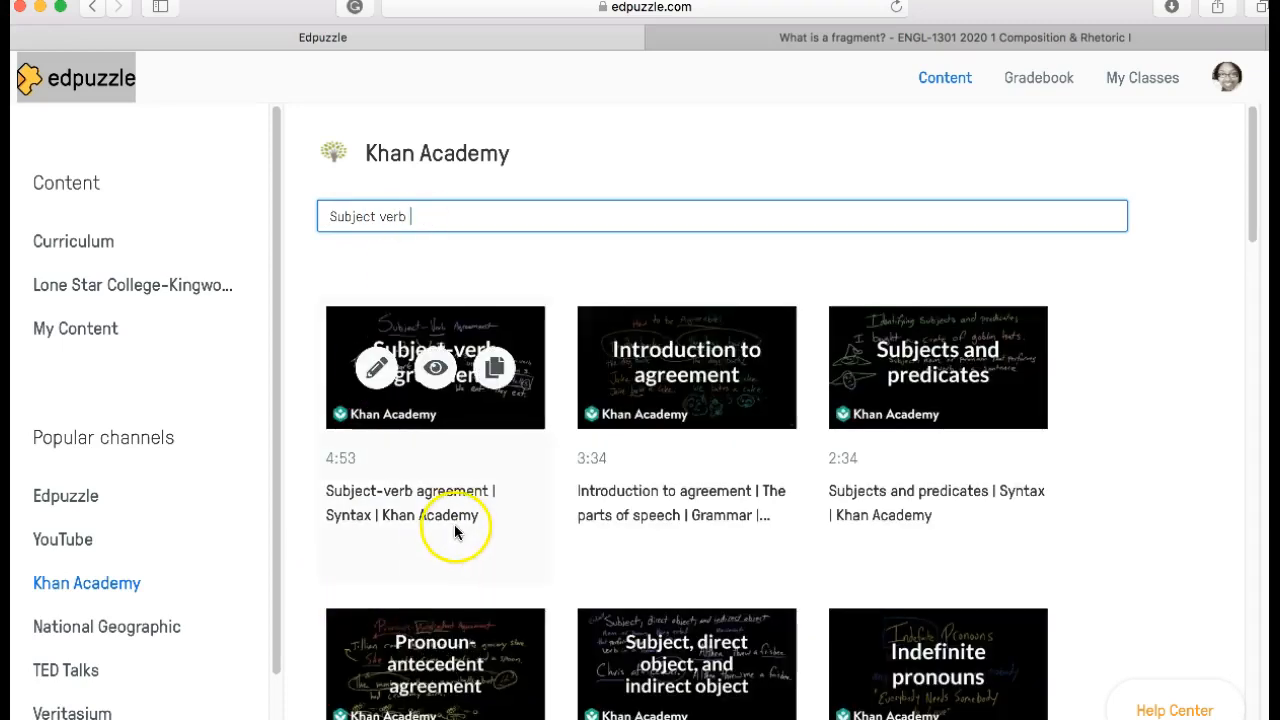
# Look through the grammar videos in the search results and the actions offered on the Subject-verb agreement video
pyautogui.scroll(-1, 478, 540)
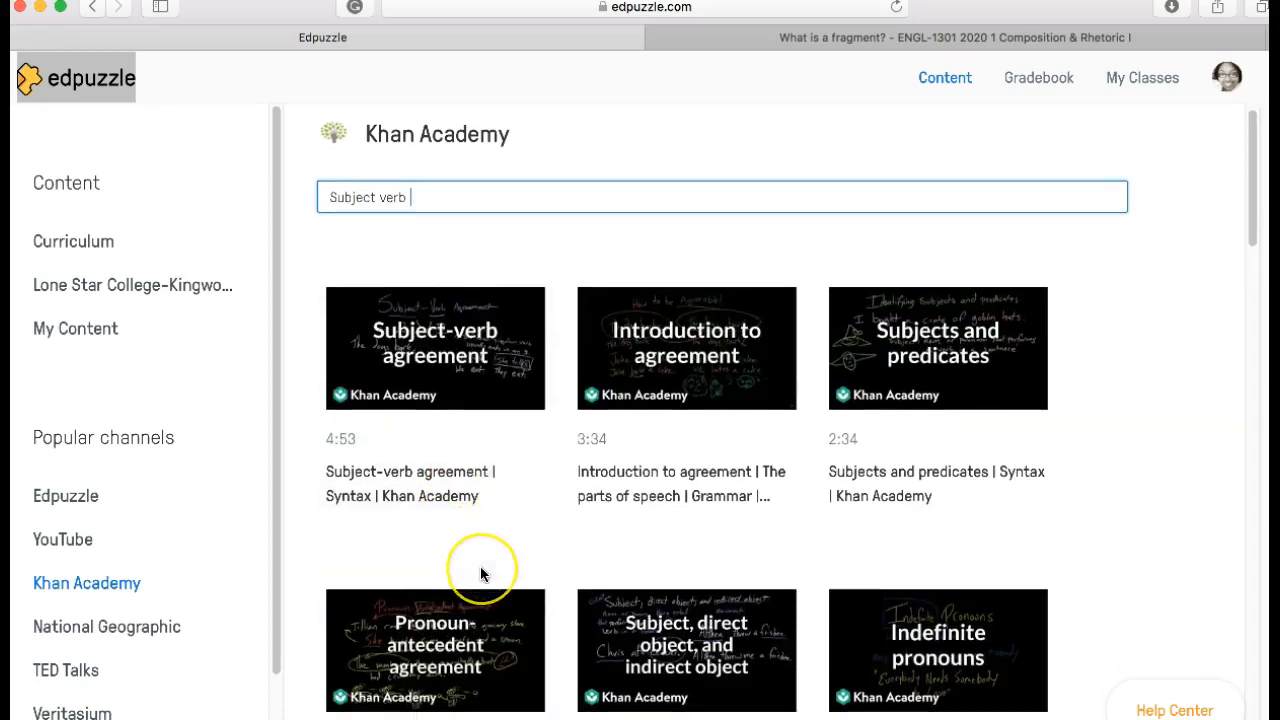
pyautogui.scroll(-5, 480, 560)
pyautogui.scroll(-5, 480, 566)
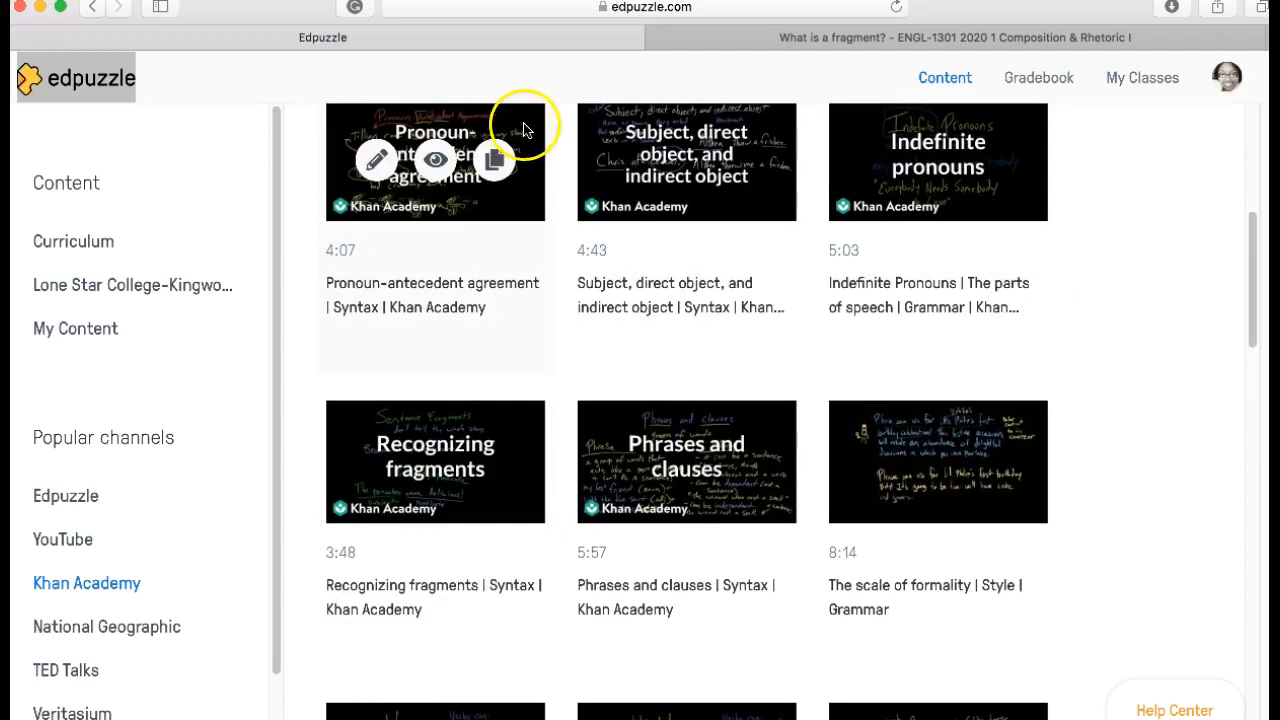
pyautogui.scroll(-5, 677, 366)
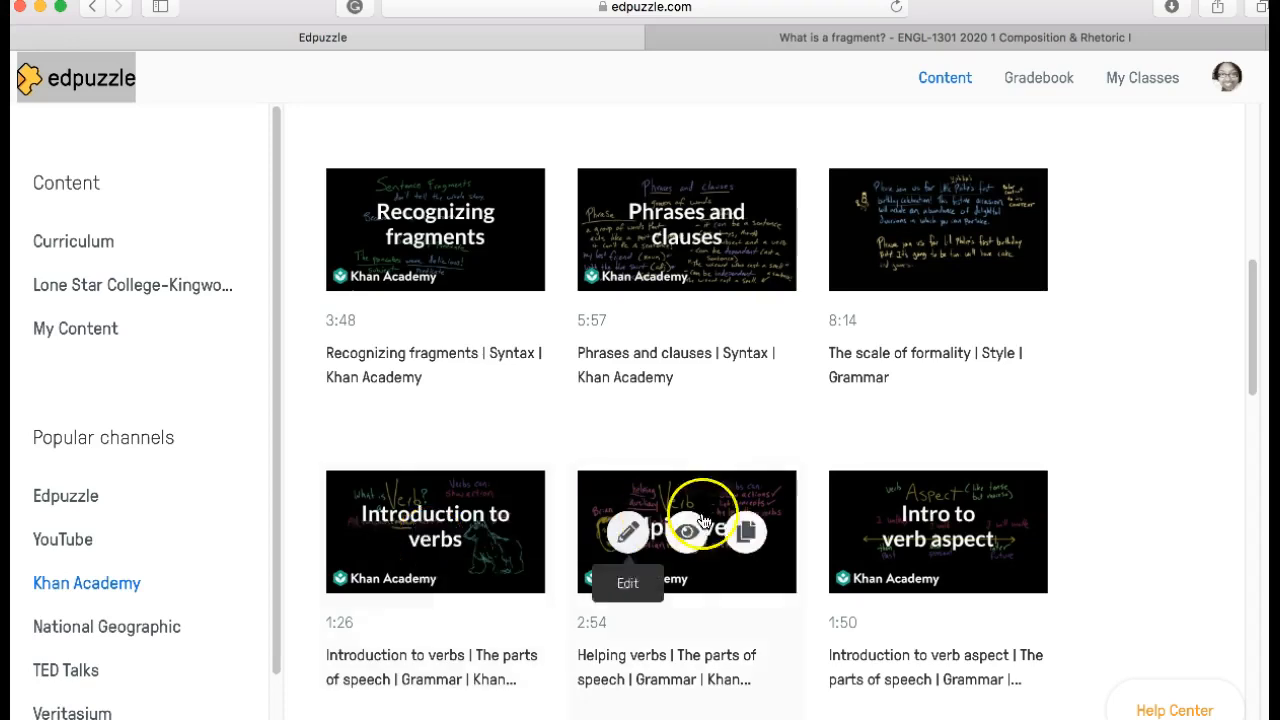
pyautogui.scroll(2, 936, 535)
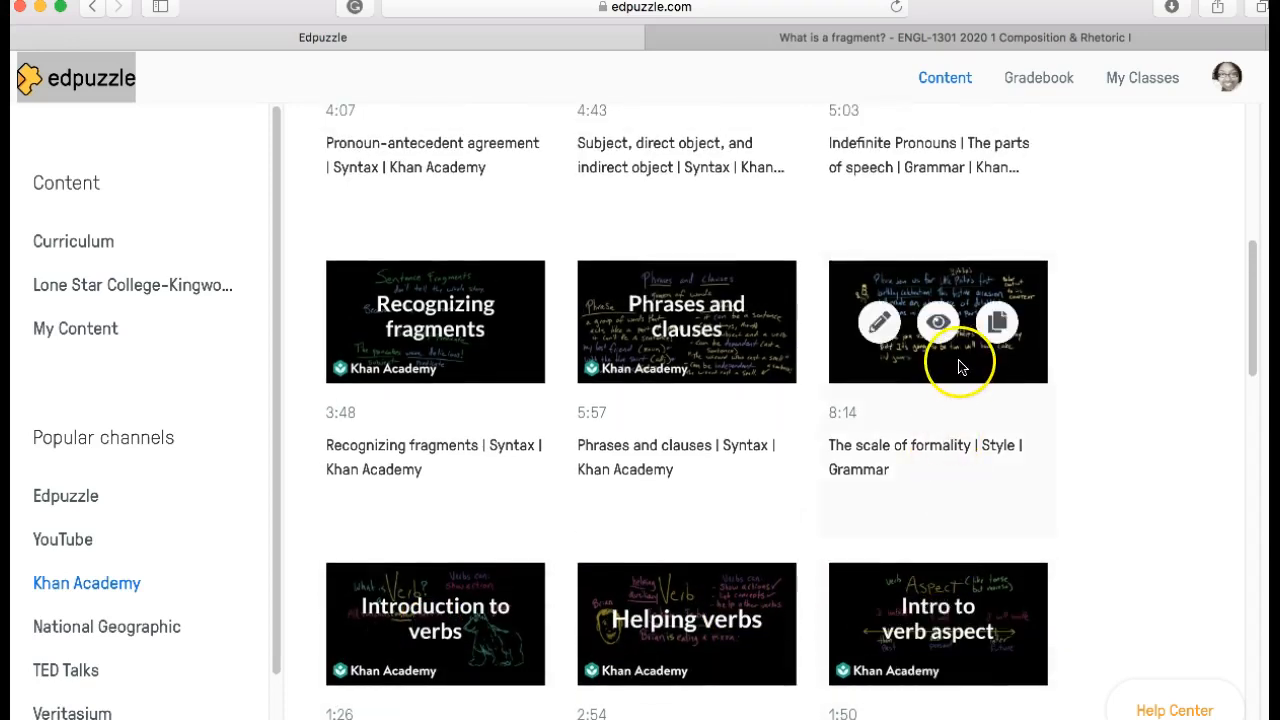
pyautogui.scroll(-2, 898, 499)
pyautogui.scroll(-3, 898, 499)
pyautogui.scroll(1, 898, 499)
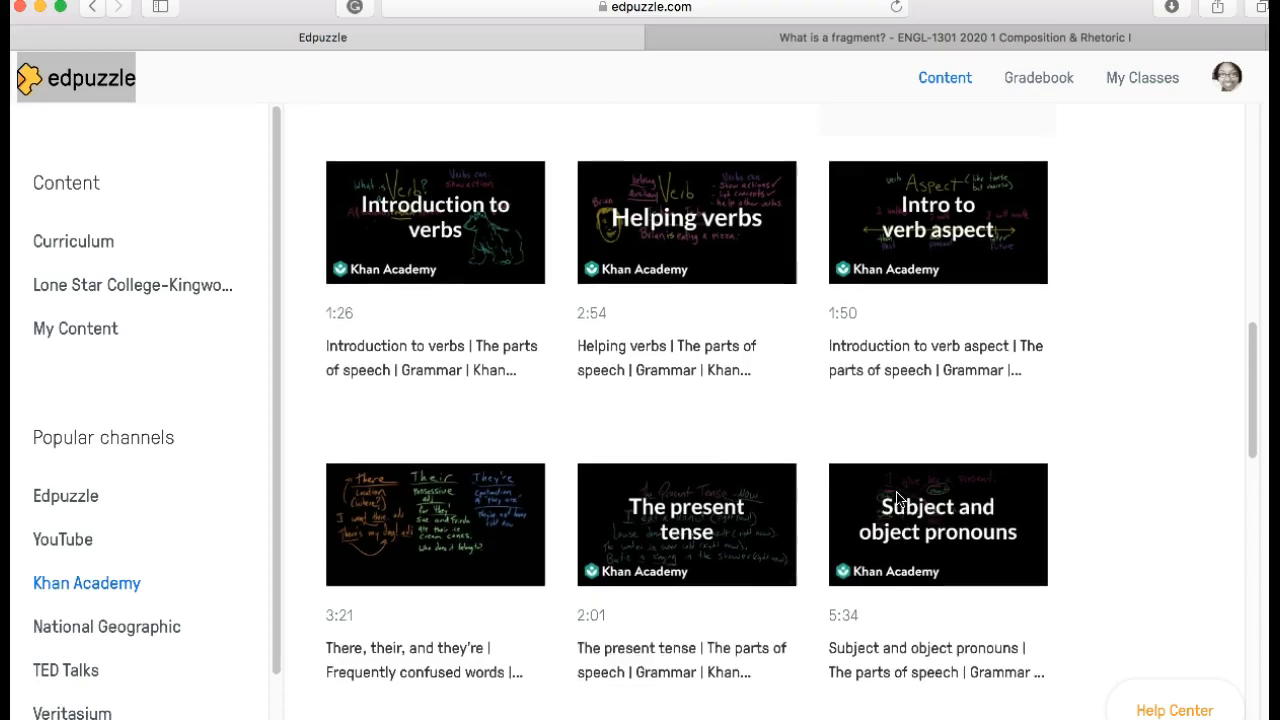
pyautogui.scroll(7, 897, 499)
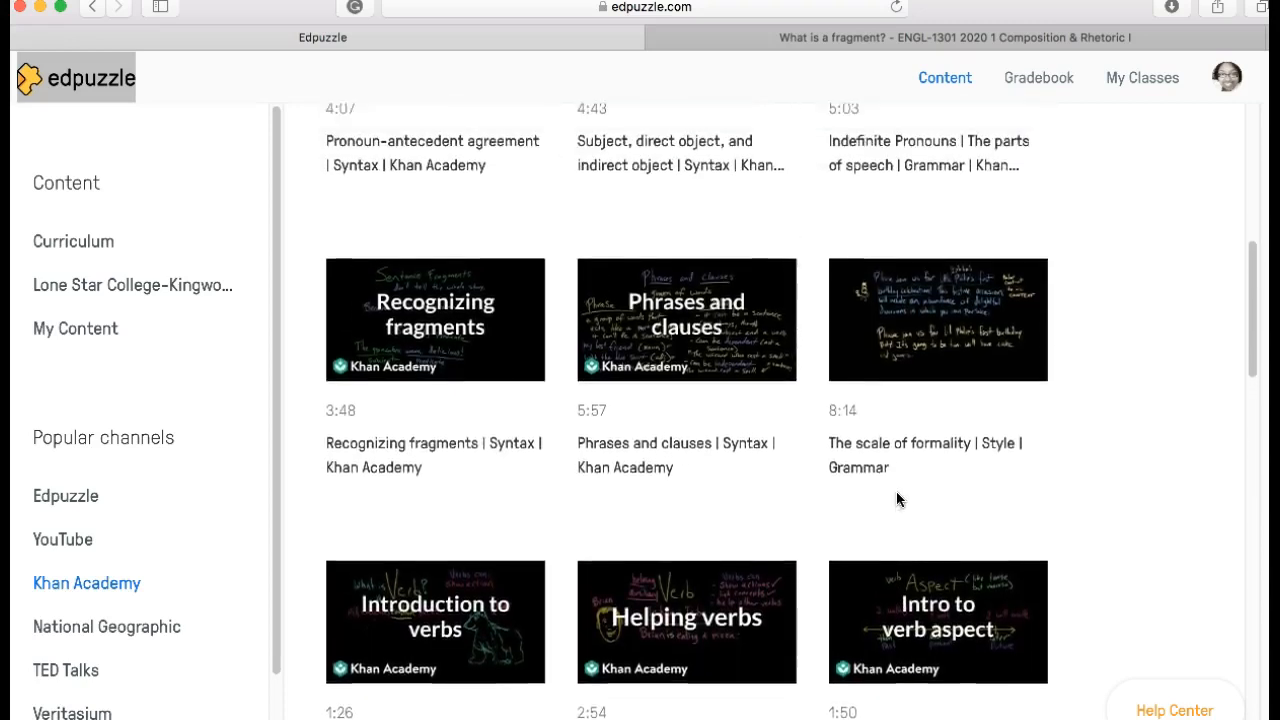
pyautogui.scroll(3, 897, 497)
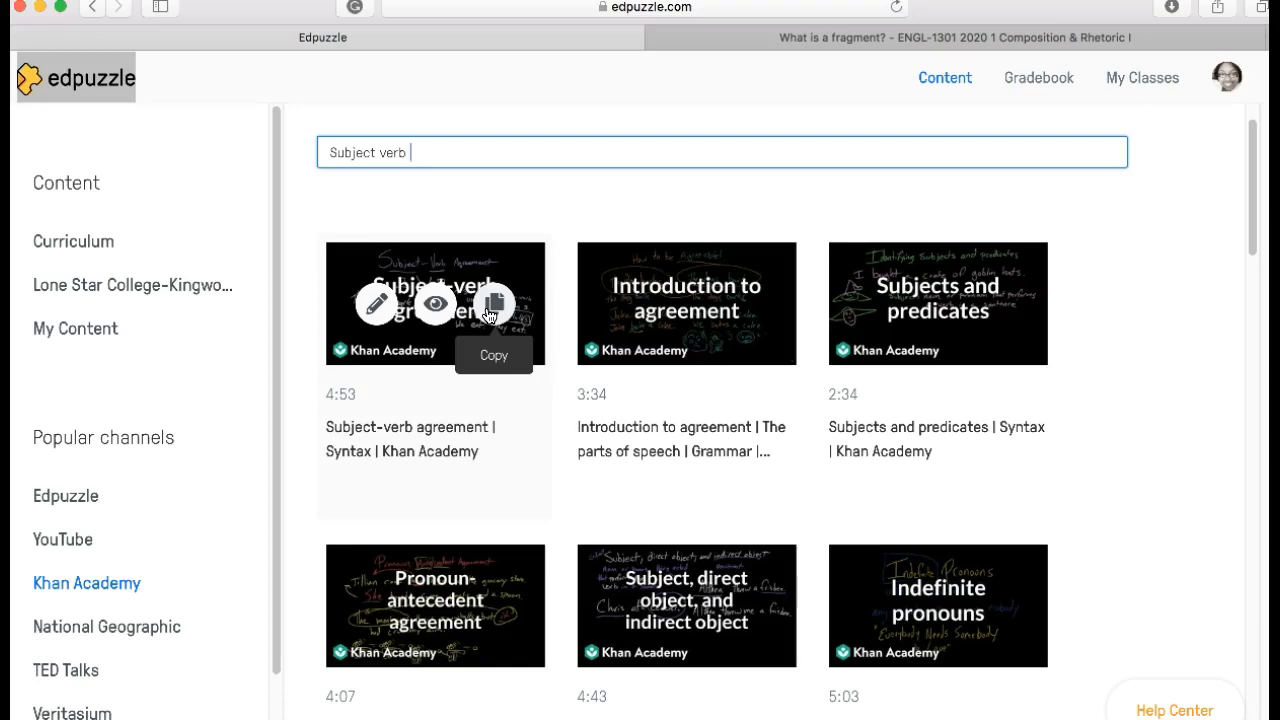
# Preview the Khan Academy Subject-verb agreement video, playing its first seconds and pausing it
pyautogui.click(435, 303)
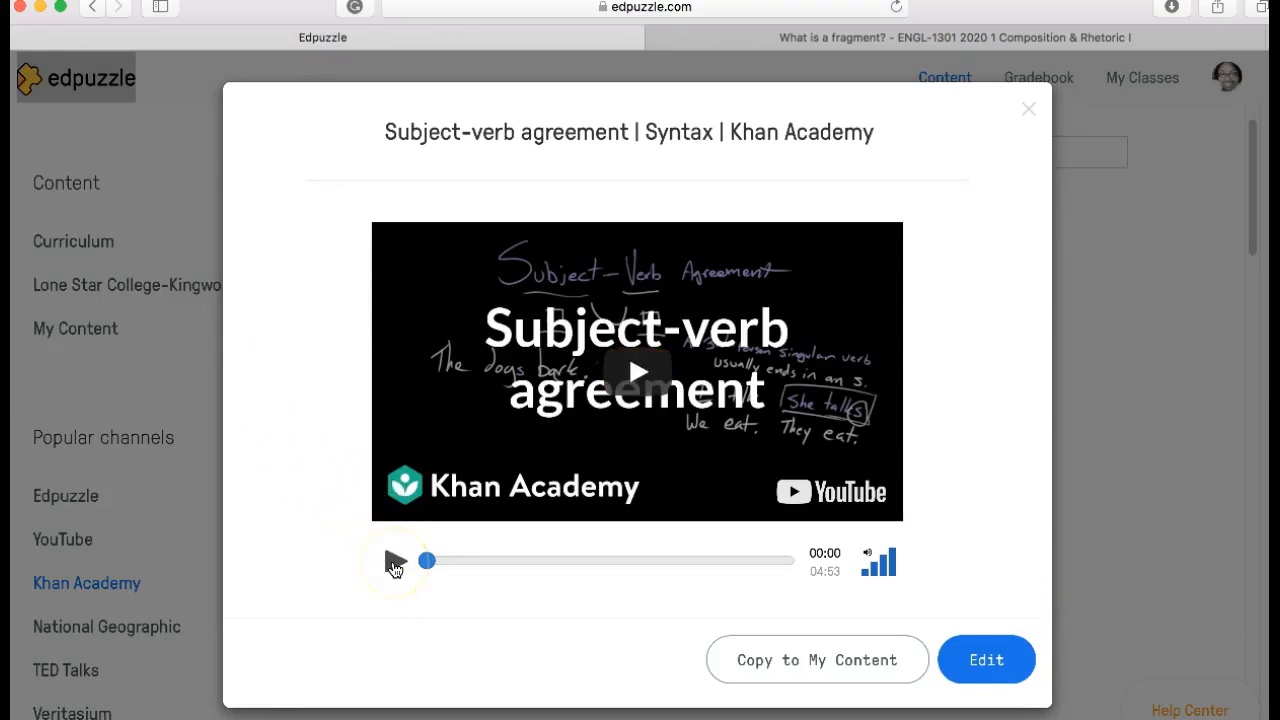
pyautogui.click(393, 563)
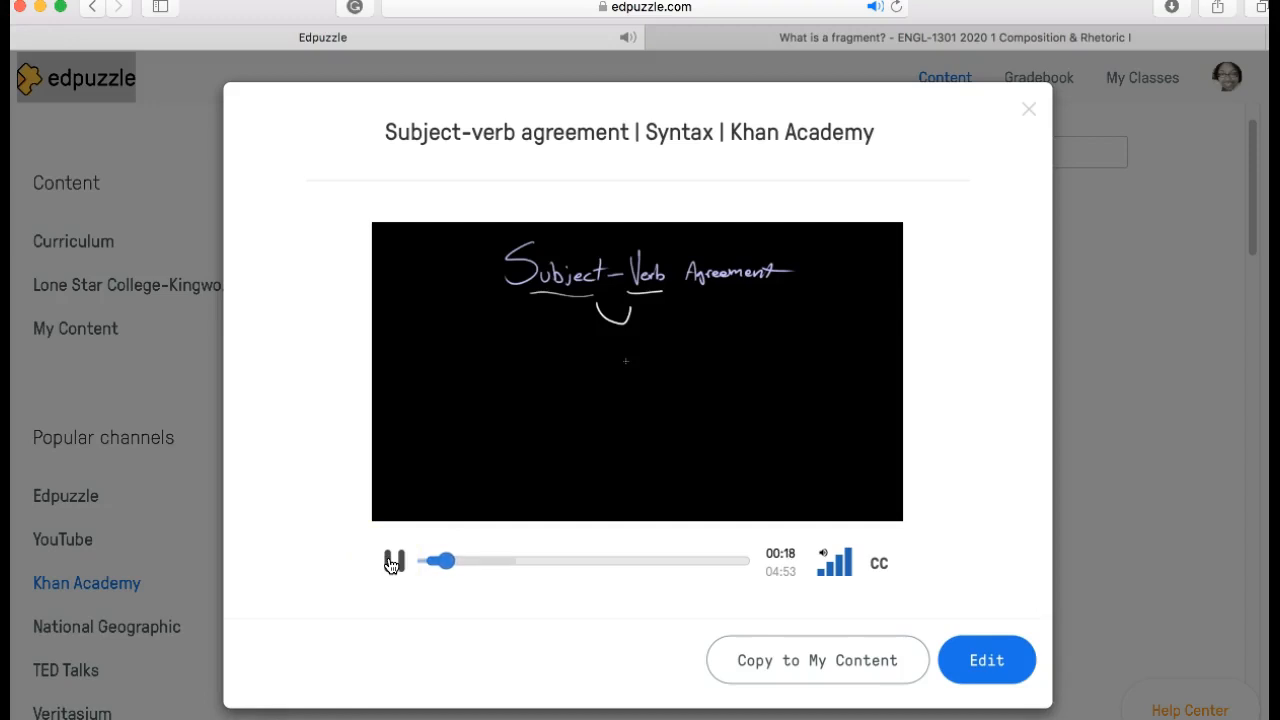
pyautogui.click(392, 564)
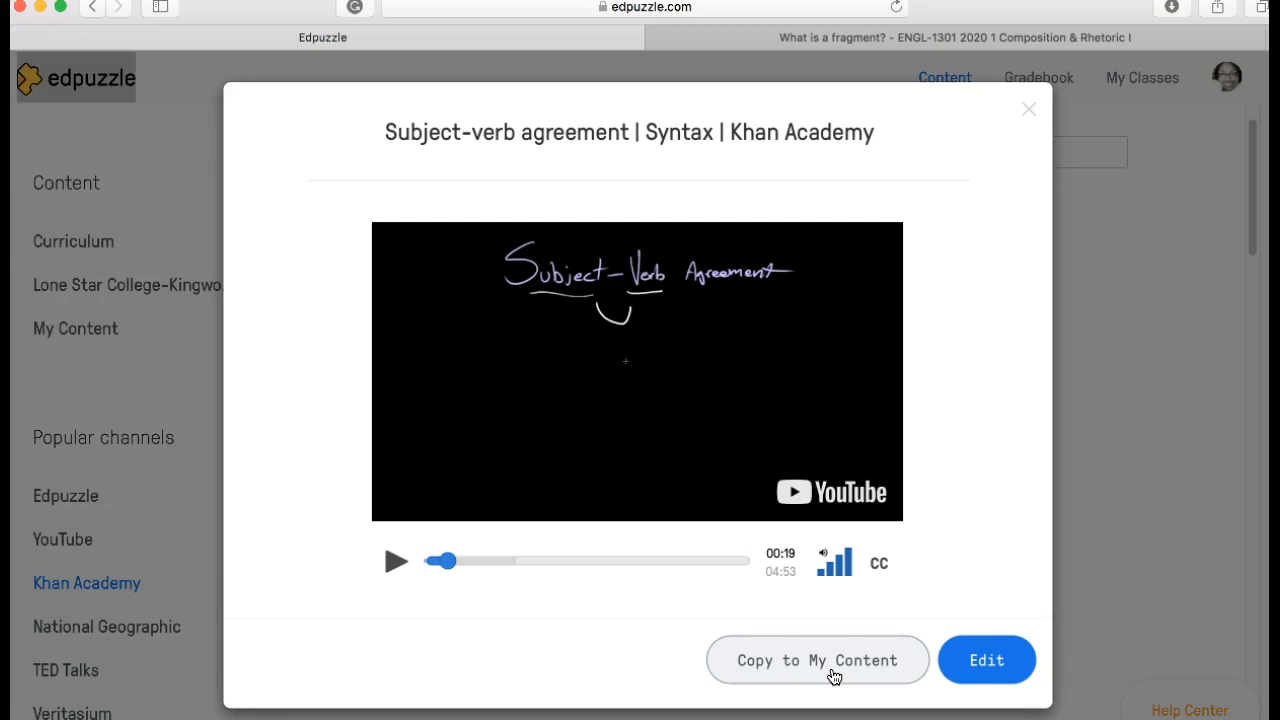
# Open the Subject-verb agreement video for editing and view its crop controls
pyautogui.click(986, 662)
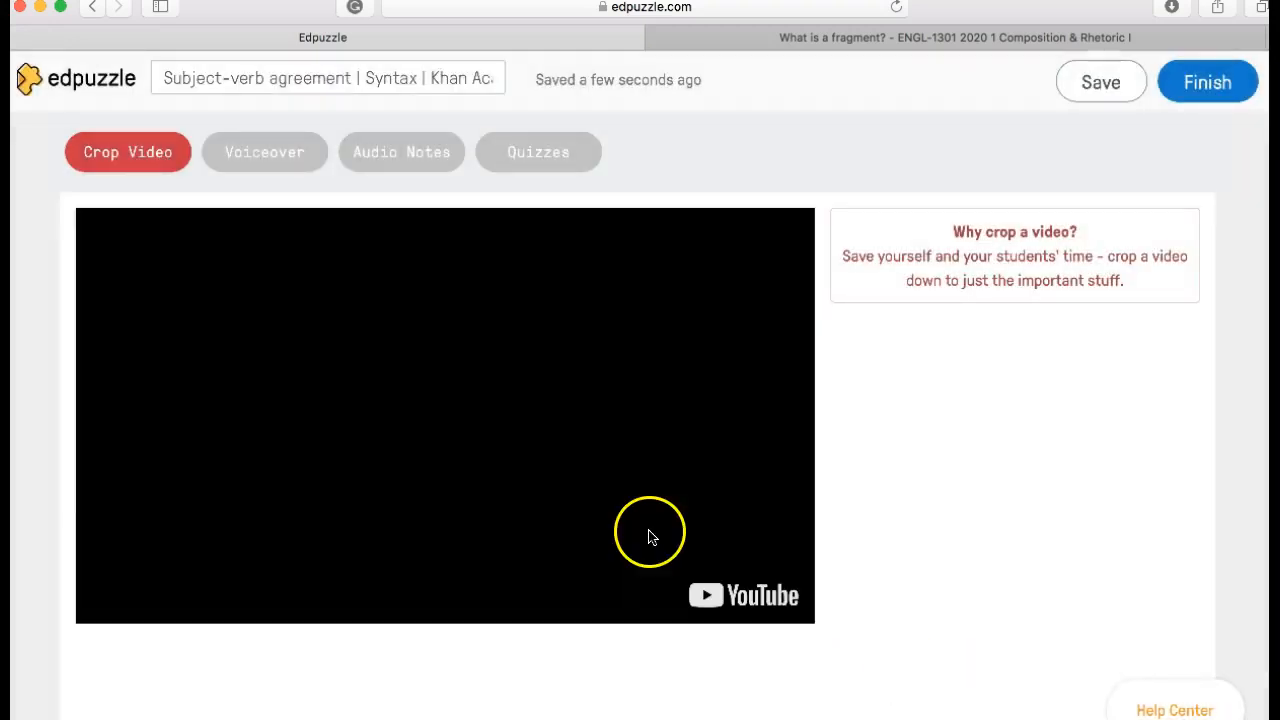
pyautogui.scroll(-4, 499, 532)
pyautogui.scroll(1, 499, 532)
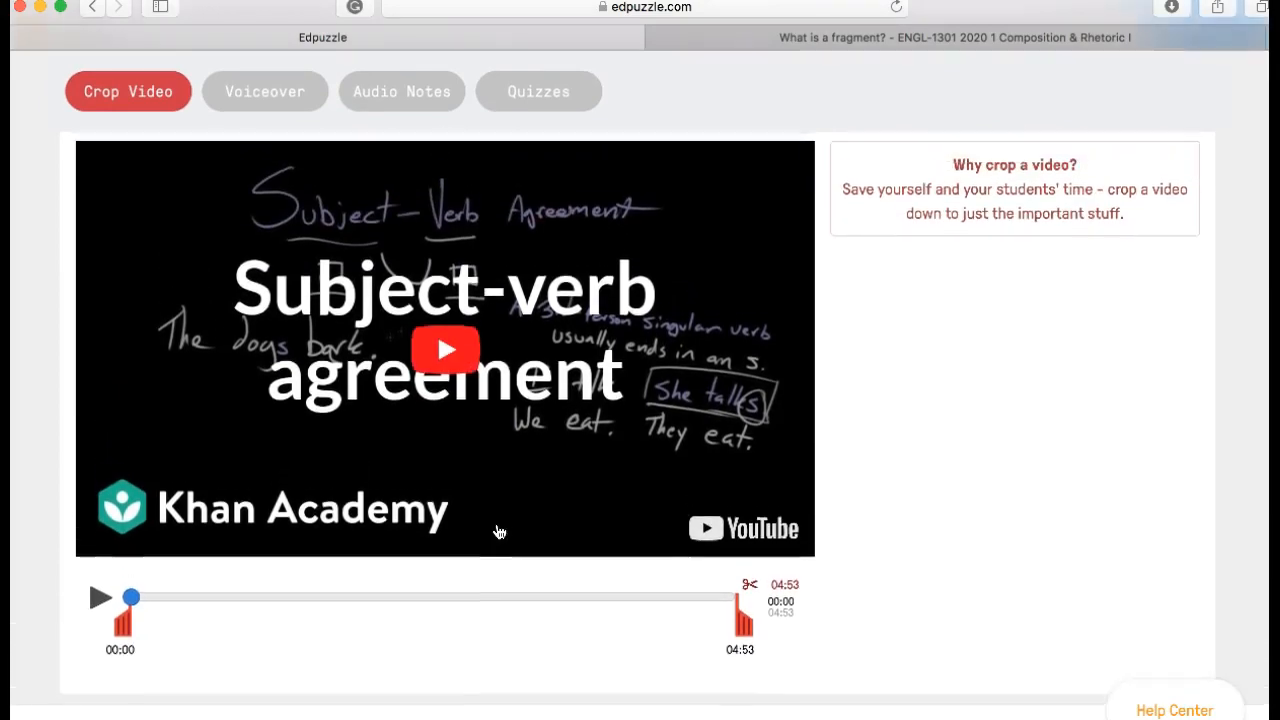
pyautogui.scroll(2, 499, 532)
pyautogui.scroll(-1, 499, 532)
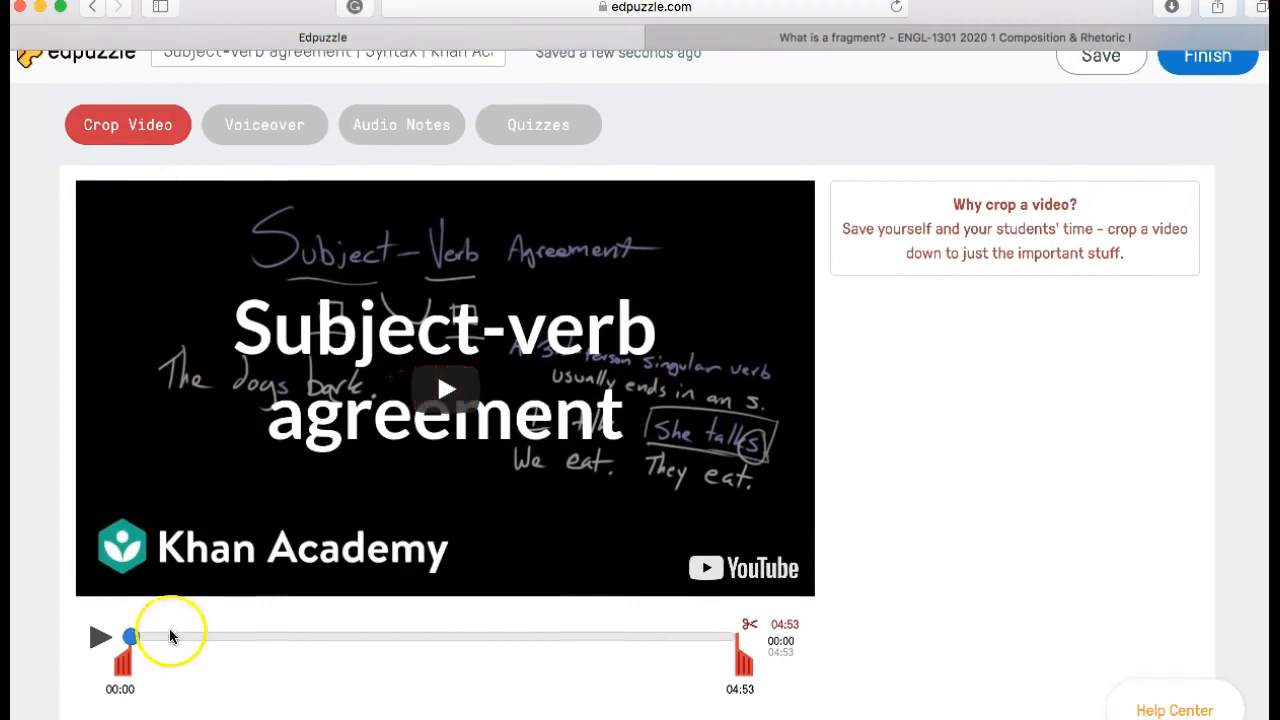
# Try cropping the video to start at 01:55, and restore its start to 00:00
pyautogui.moveTo(122, 672); pyautogui.dragTo(358, 683)
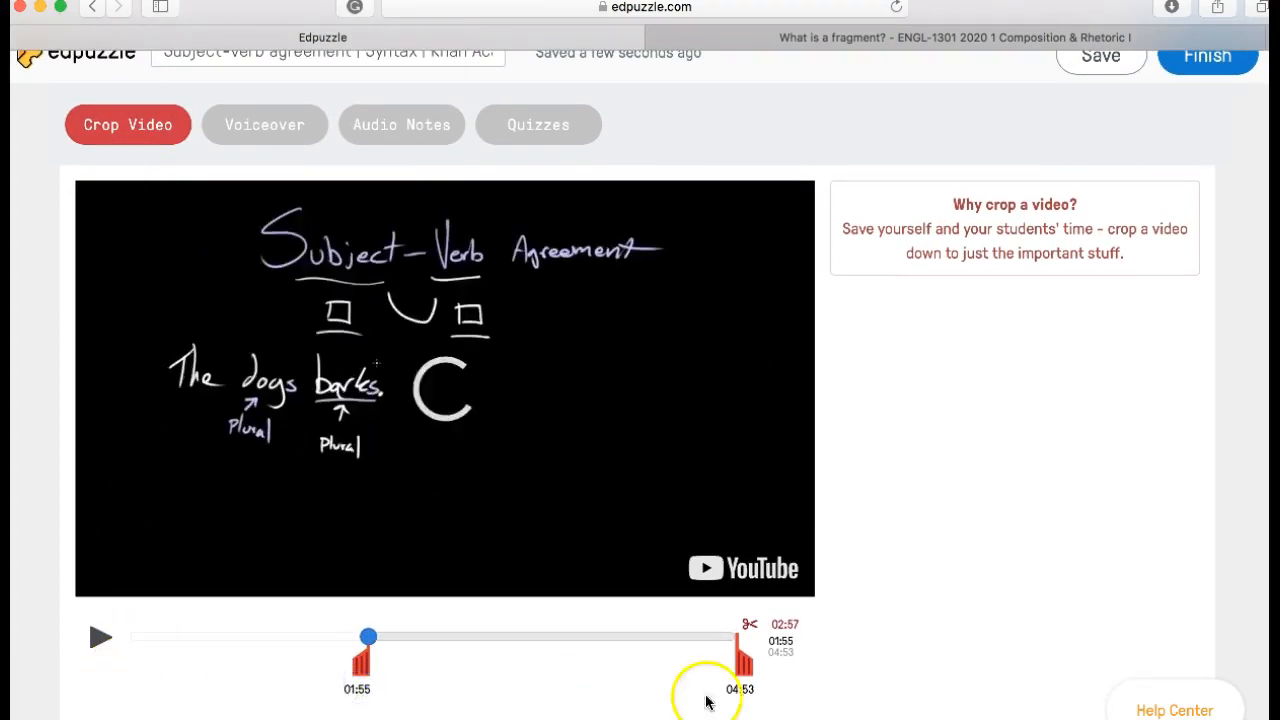
pyautogui.click(99, 636)
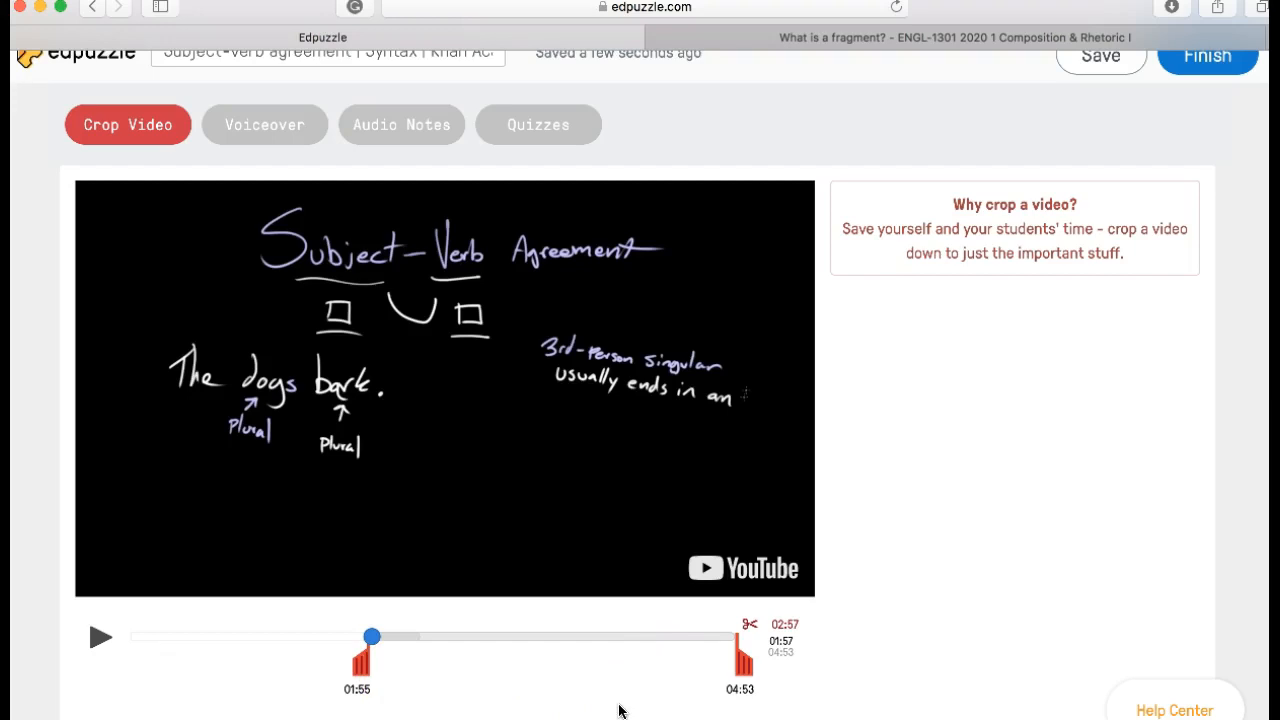
pyautogui.moveTo(363, 668); pyautogui.dragTo(75, 664)
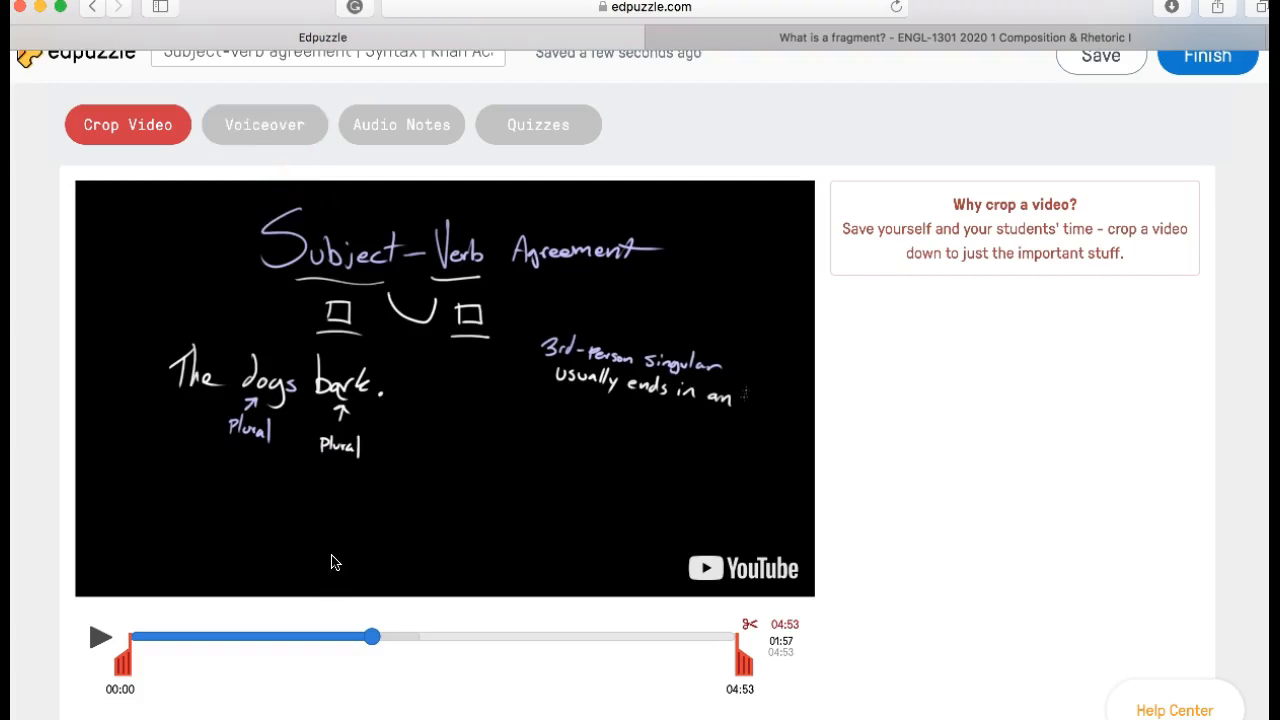
# Look over the Voiceover and Audio Notes editing options
pyautogui.click(257, 135)
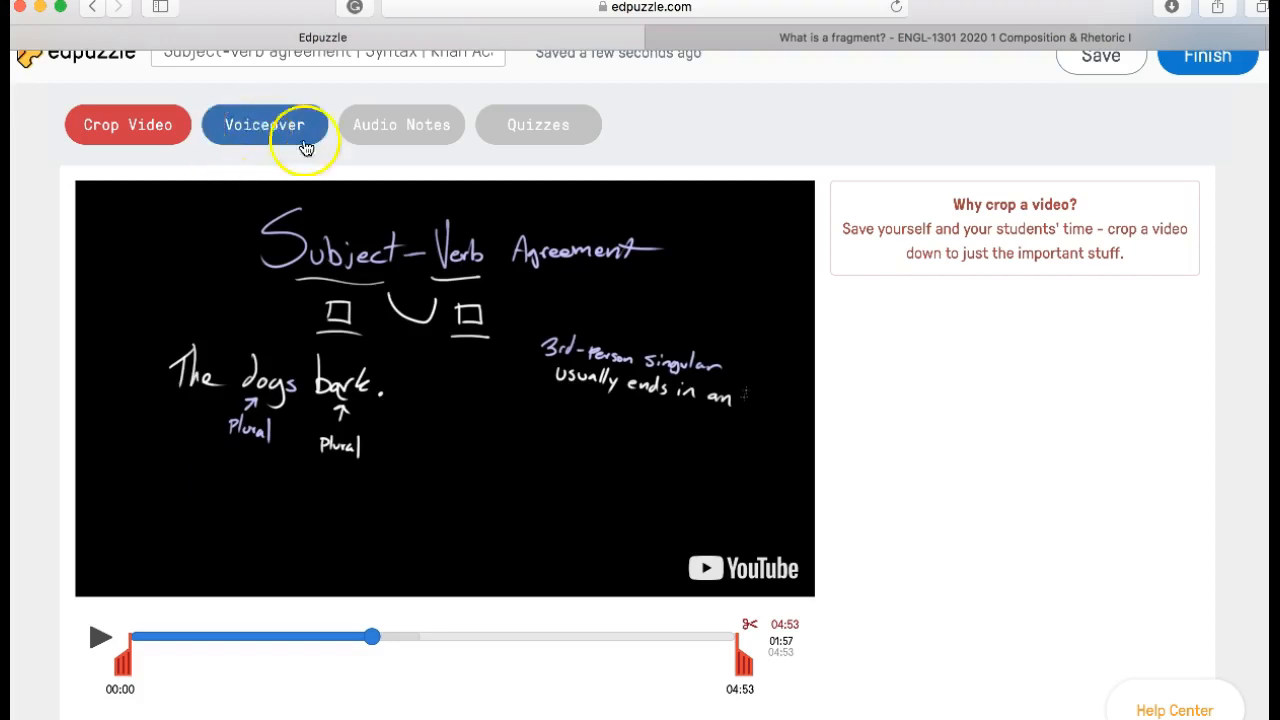
pyautogui.click(403, 140)
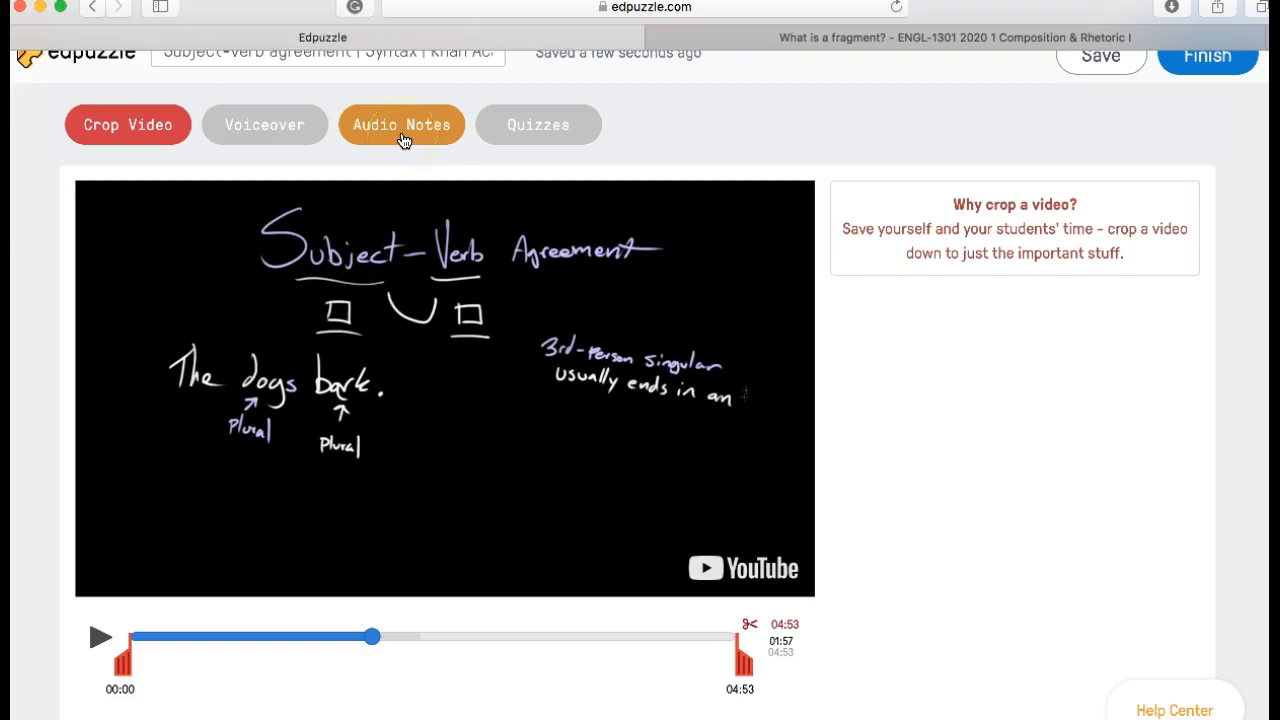
pyautogui.click(283, 137)
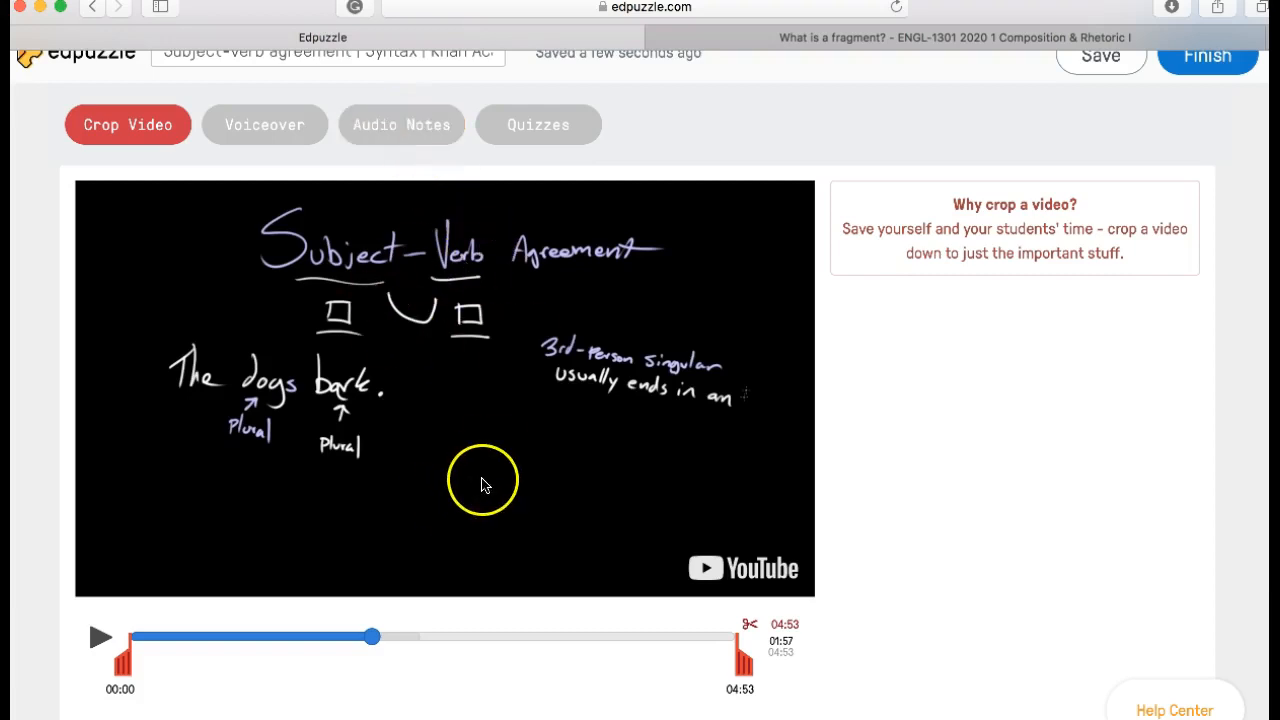
# Switch to quiz editing and position the question marker at about 00:49 in the video
pyautogui.click(540, 130)
pyautogui.scroll(-3, 488, 290)
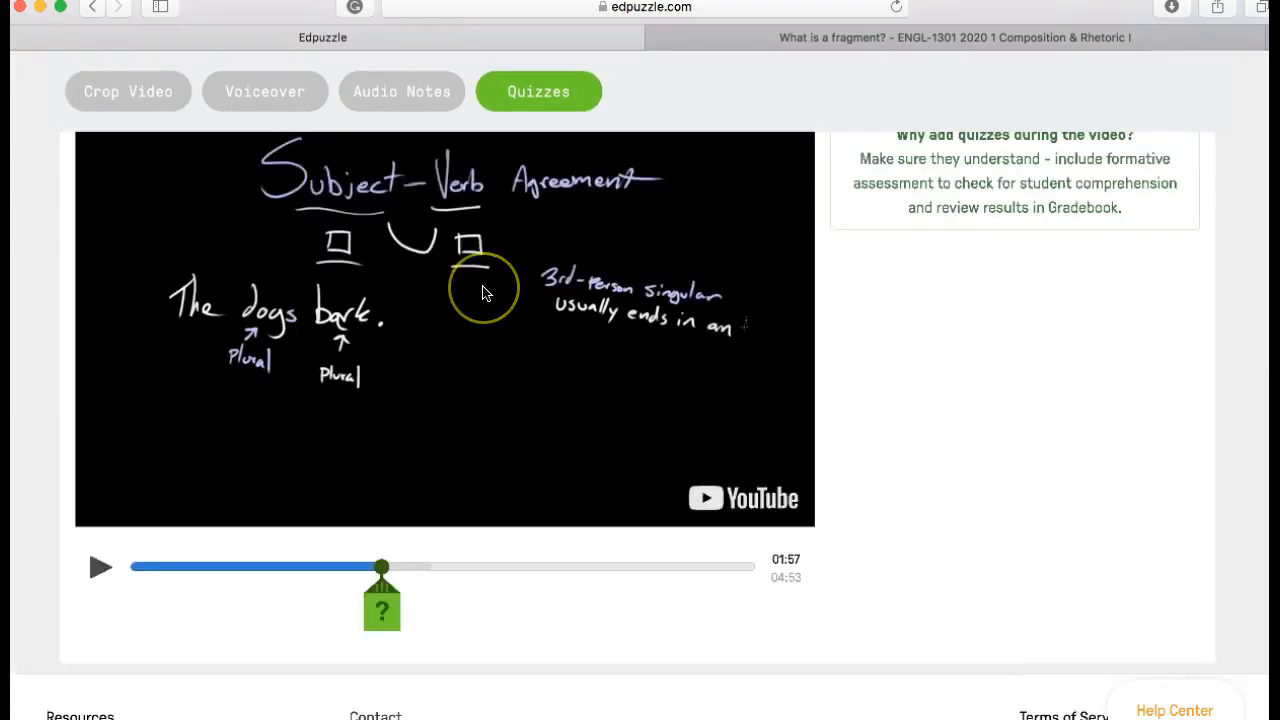
pyautogui.scroll(-1, 482, 292)
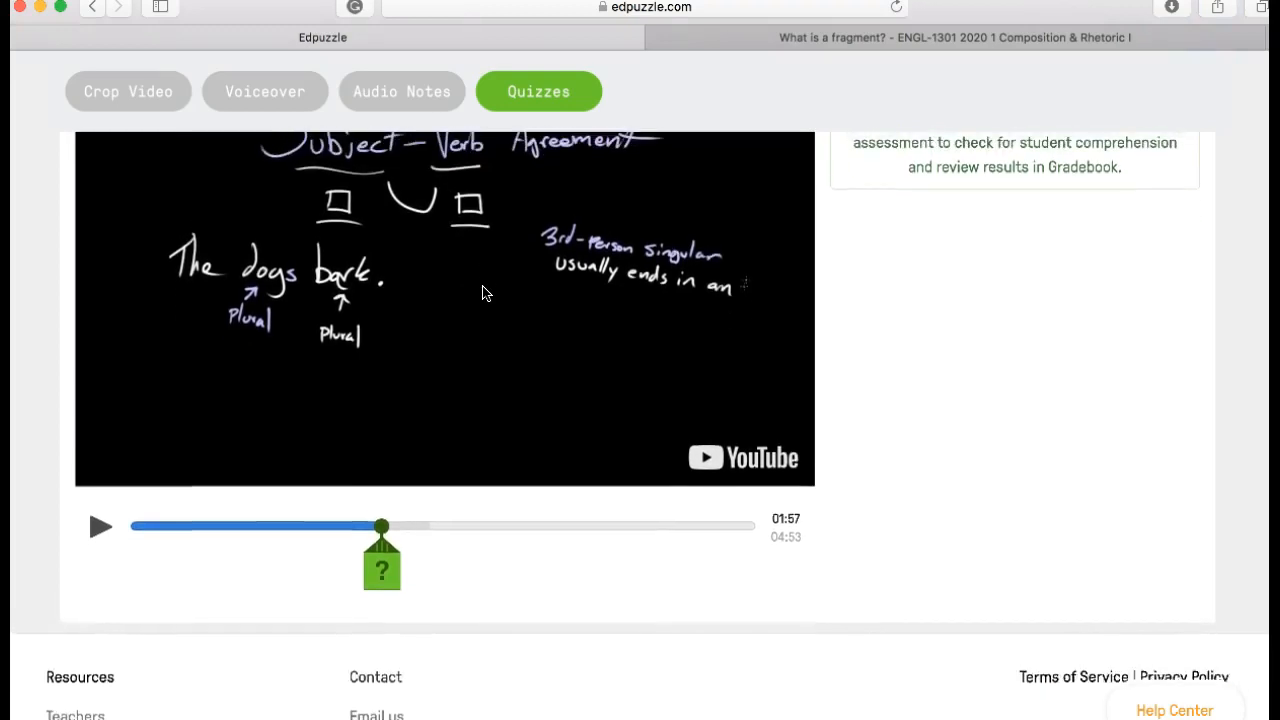
pyautogui.scroll(1, 482, 292)
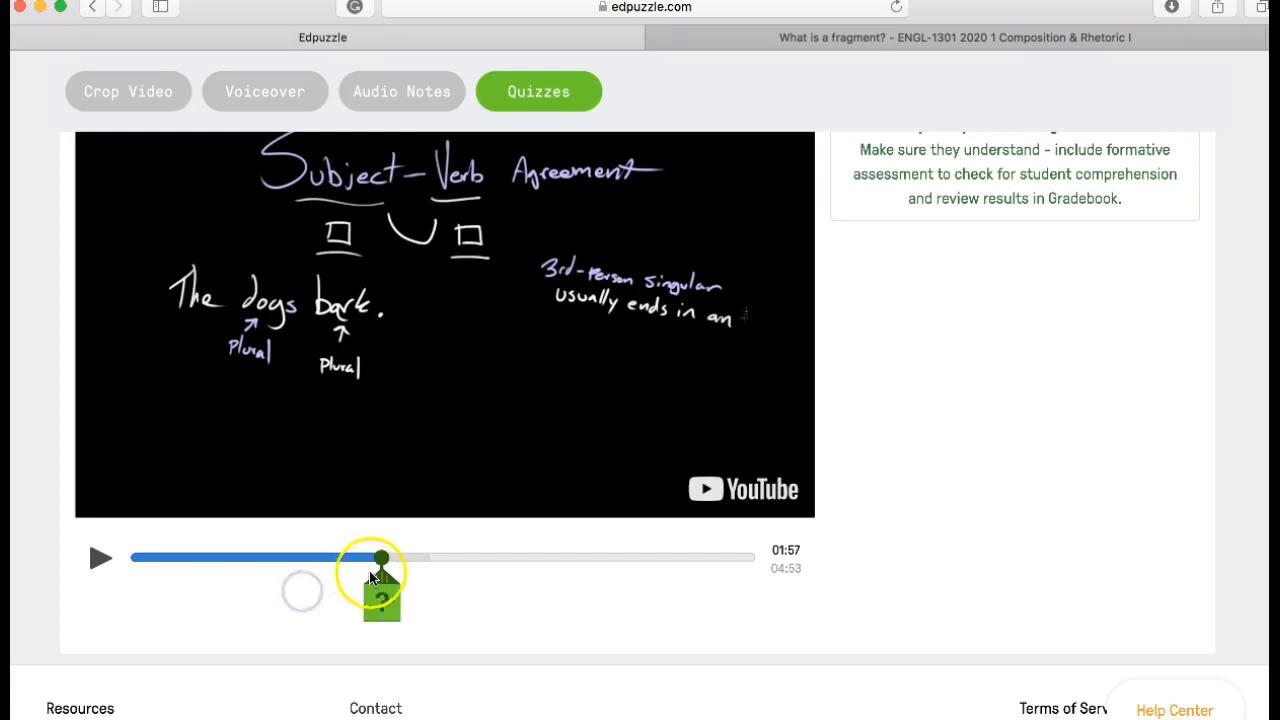
pyautogui.moveTo(379, 577); pyautogui.dragTo(229, 576)
pyautogui.click(100, 558)
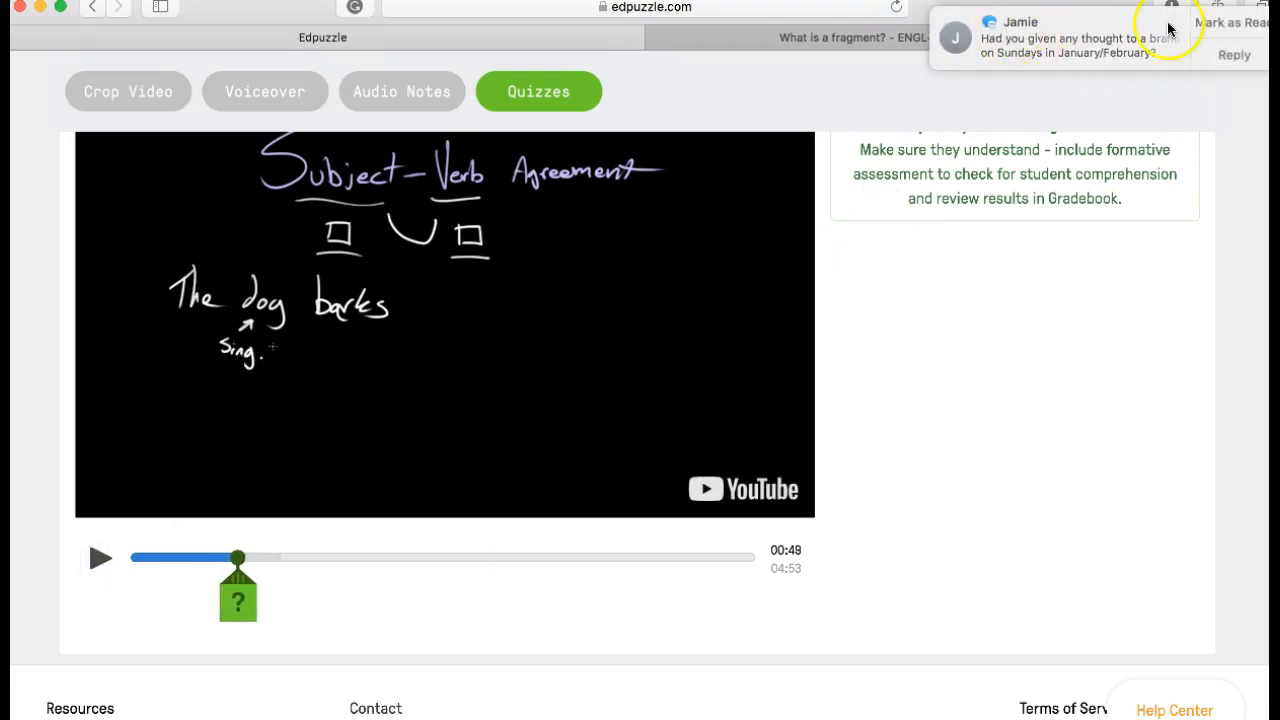
# Dismiss the message notification, add a quiz question at the 00:49 marker and switch it to multiple choice
pyautogui.click(1219, 30)
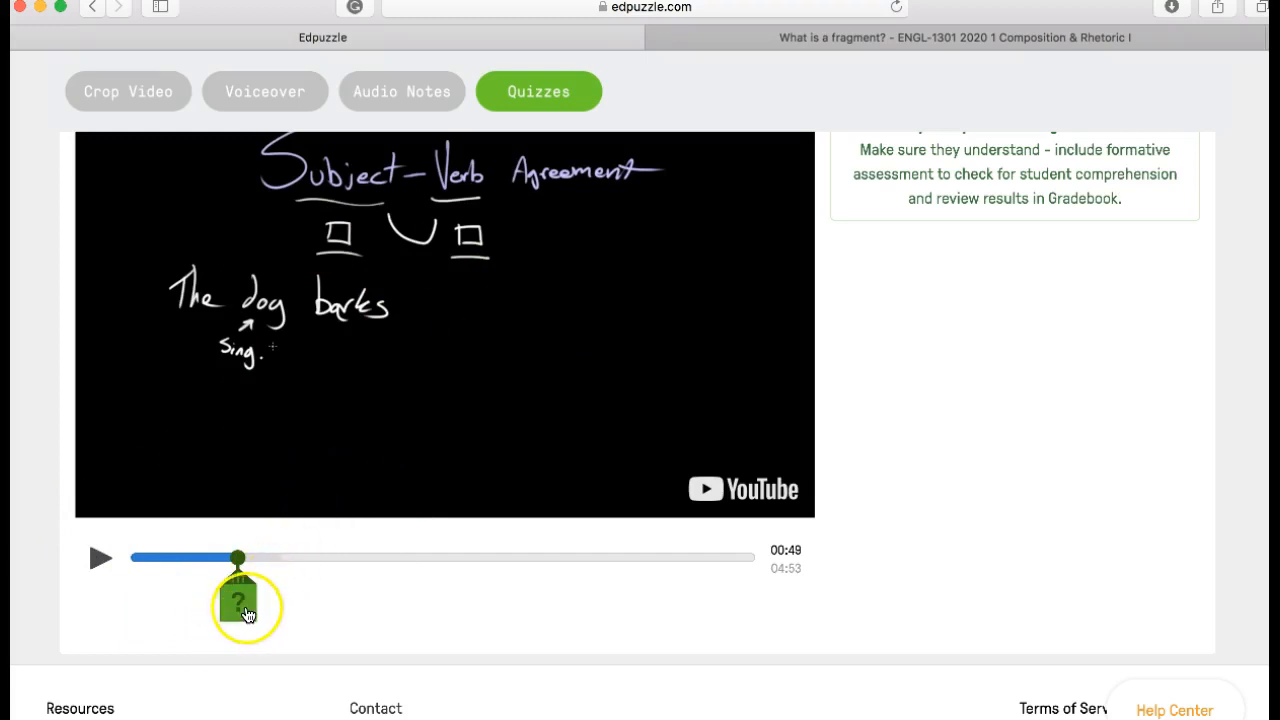
pyautogui.click(240, 610)
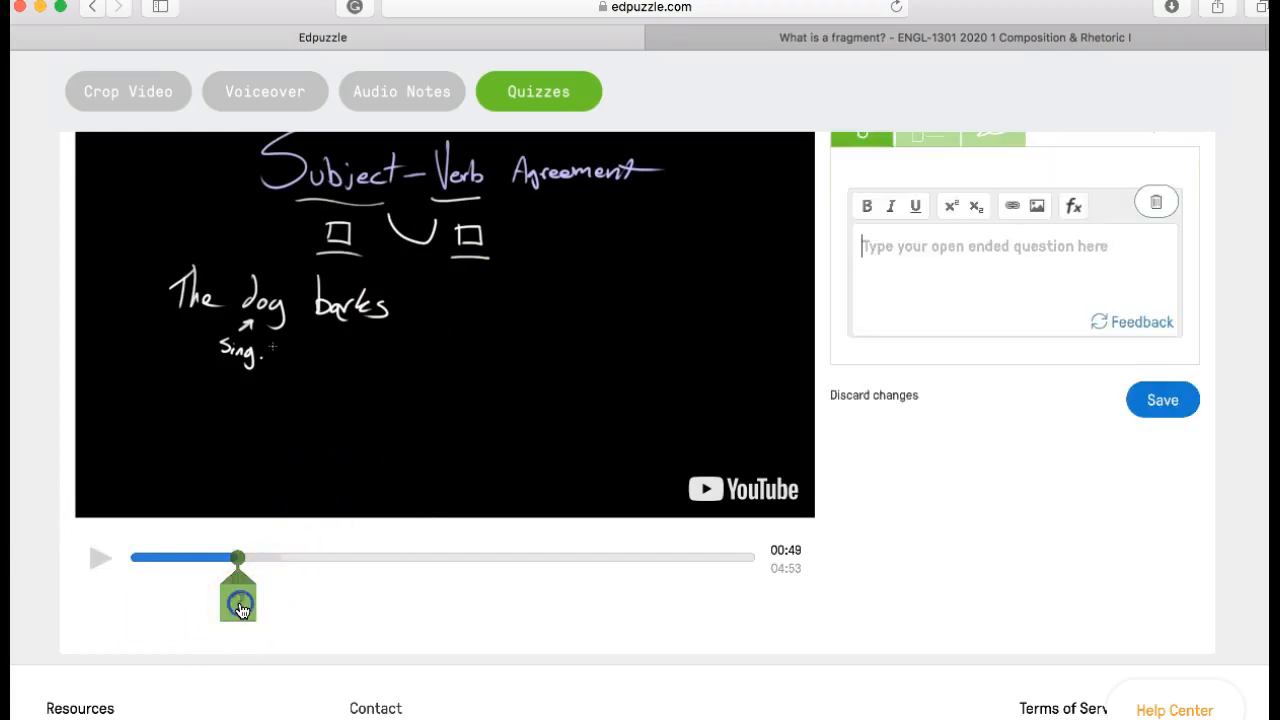
pyautogui.scroll(2, 888, 508)
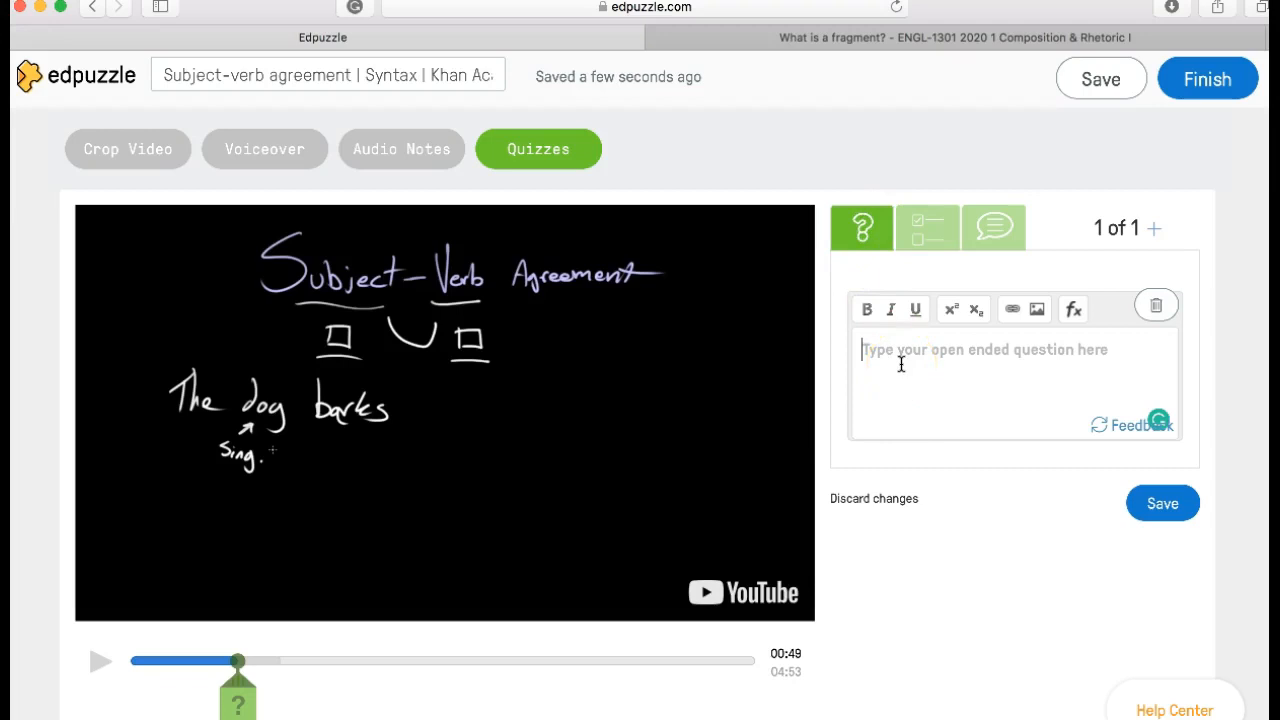
pyautogui.click(930, 224)
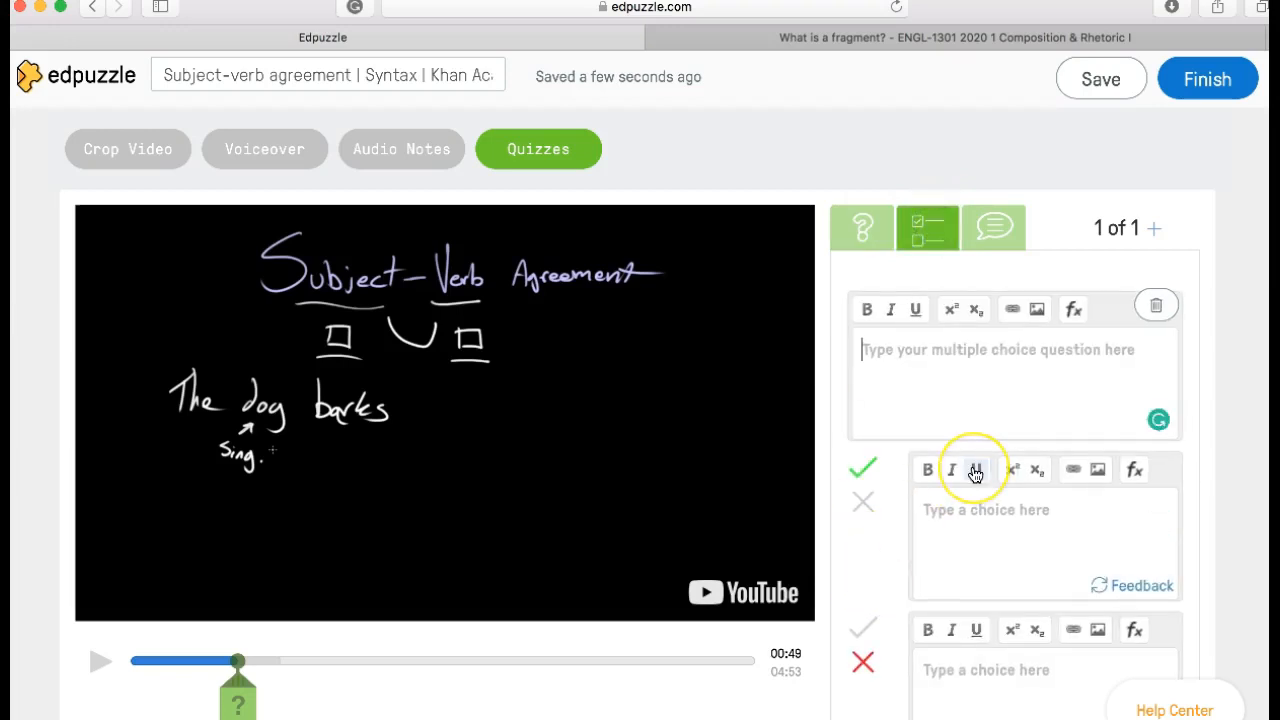
# Add a third answer choice to the multiple-choice question and look over its question and answer fields
pyautogui.scroll(-3, 972, 472)
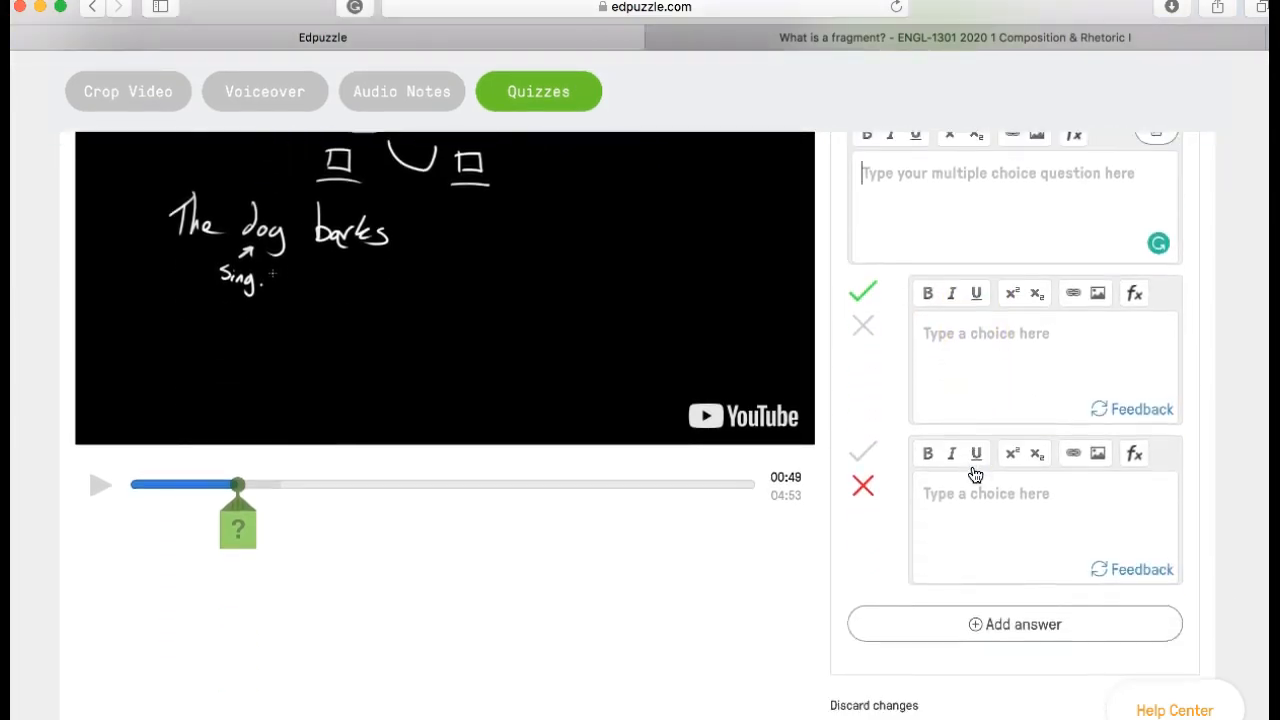
pyautogui.scroll(3, 972, 472)
pyautogui.click(940, 352)
pyautogui.scroll(-1, 938, 340)
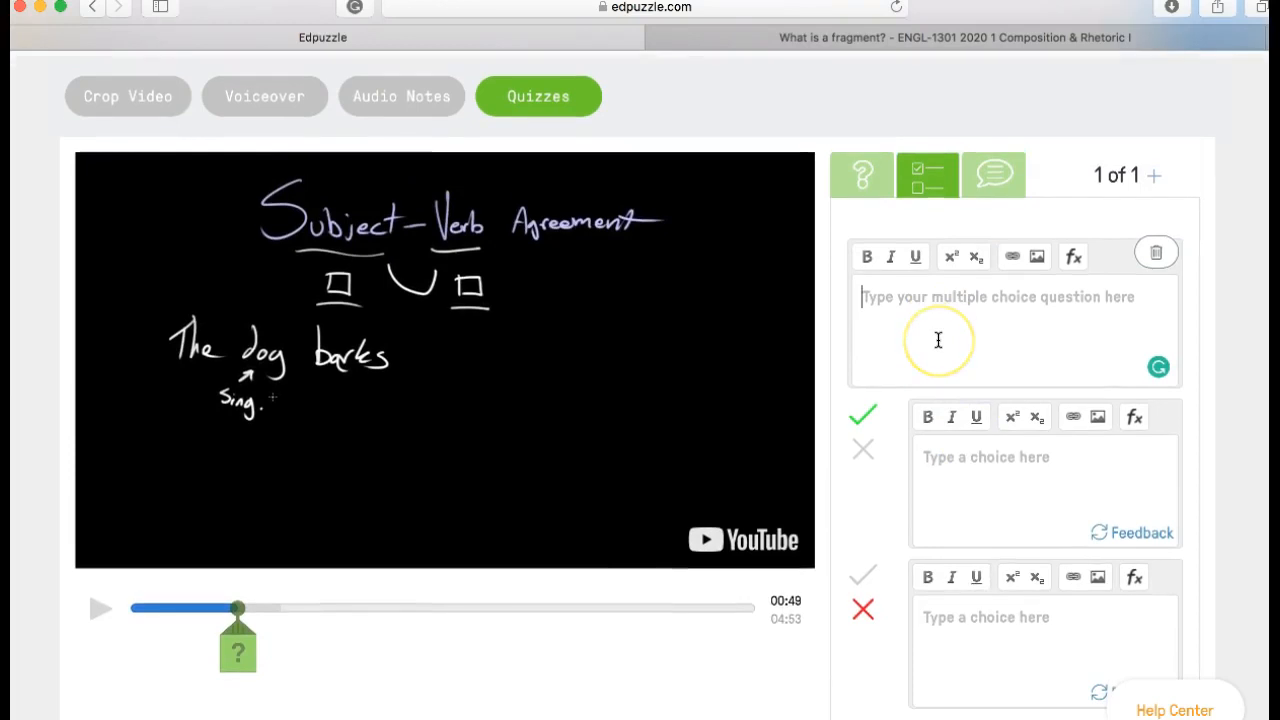
pyautogui.scroll(-3, 932, 340)
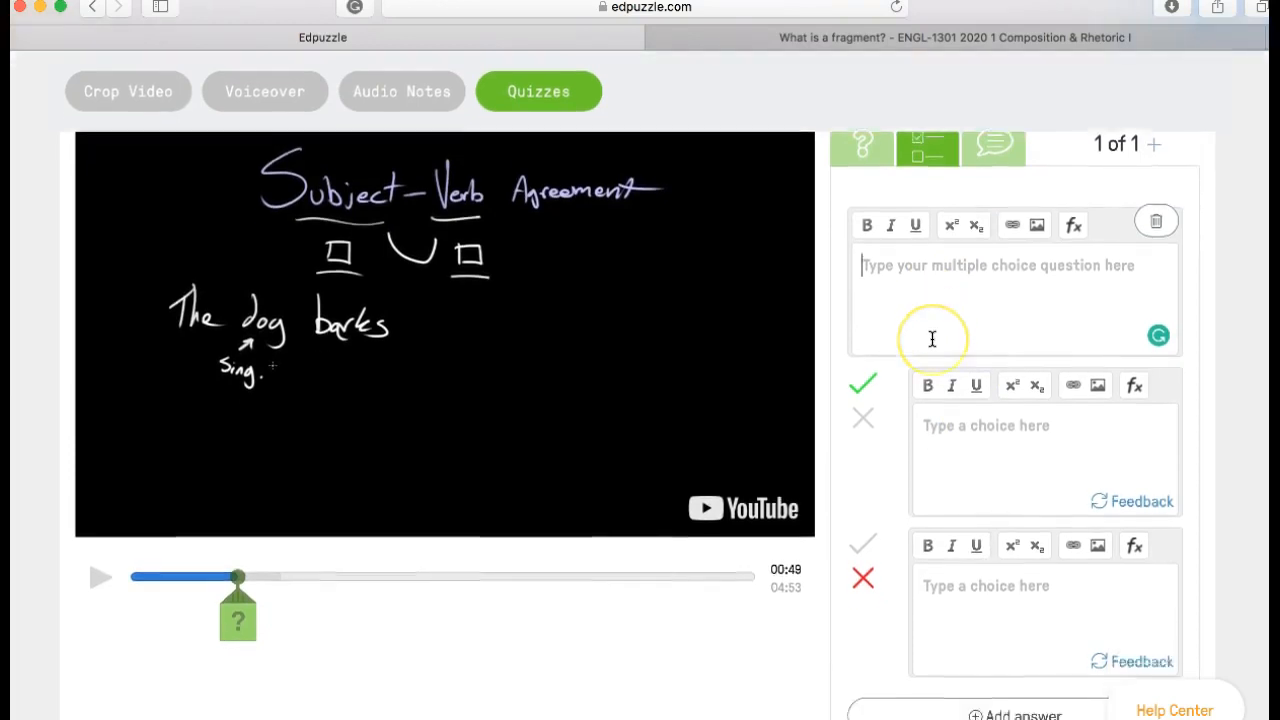
pyautogui.click(975, 580)
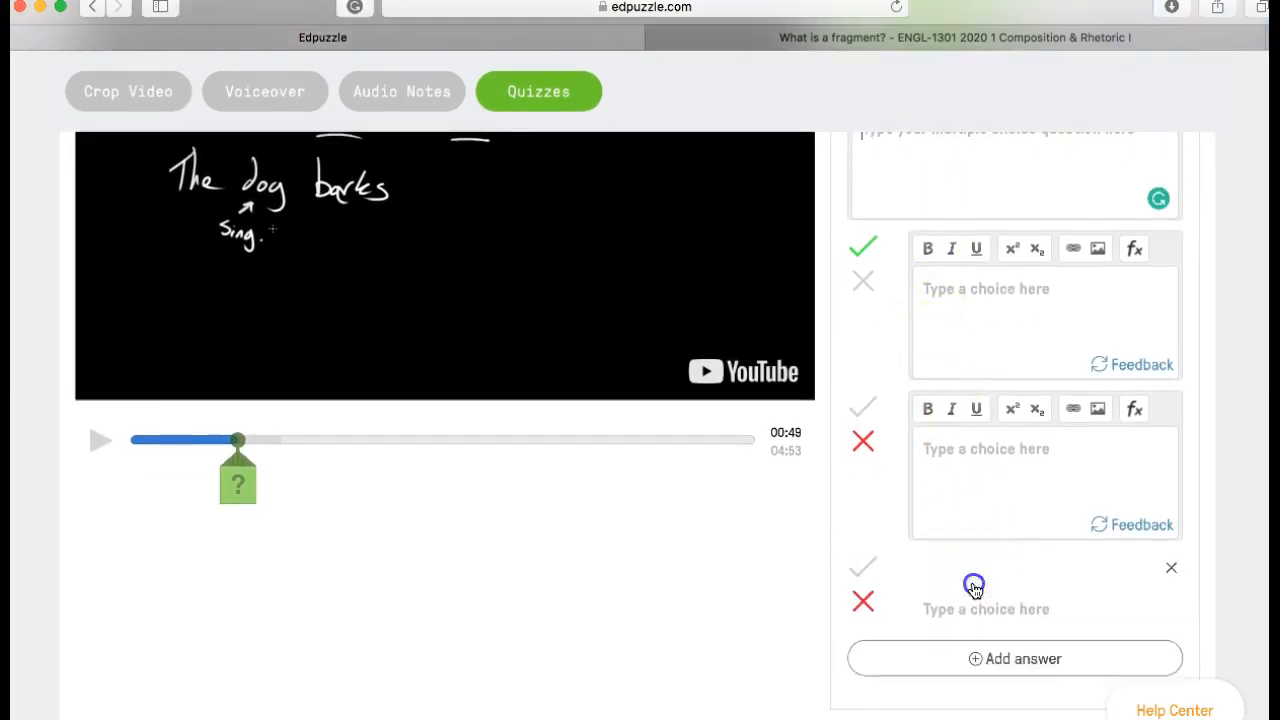
pyautogui.scroll(-4, 980, 543)
pyautogui.scroll(2, 980, 546)
pyautogui.scroll(2, 980, 546)
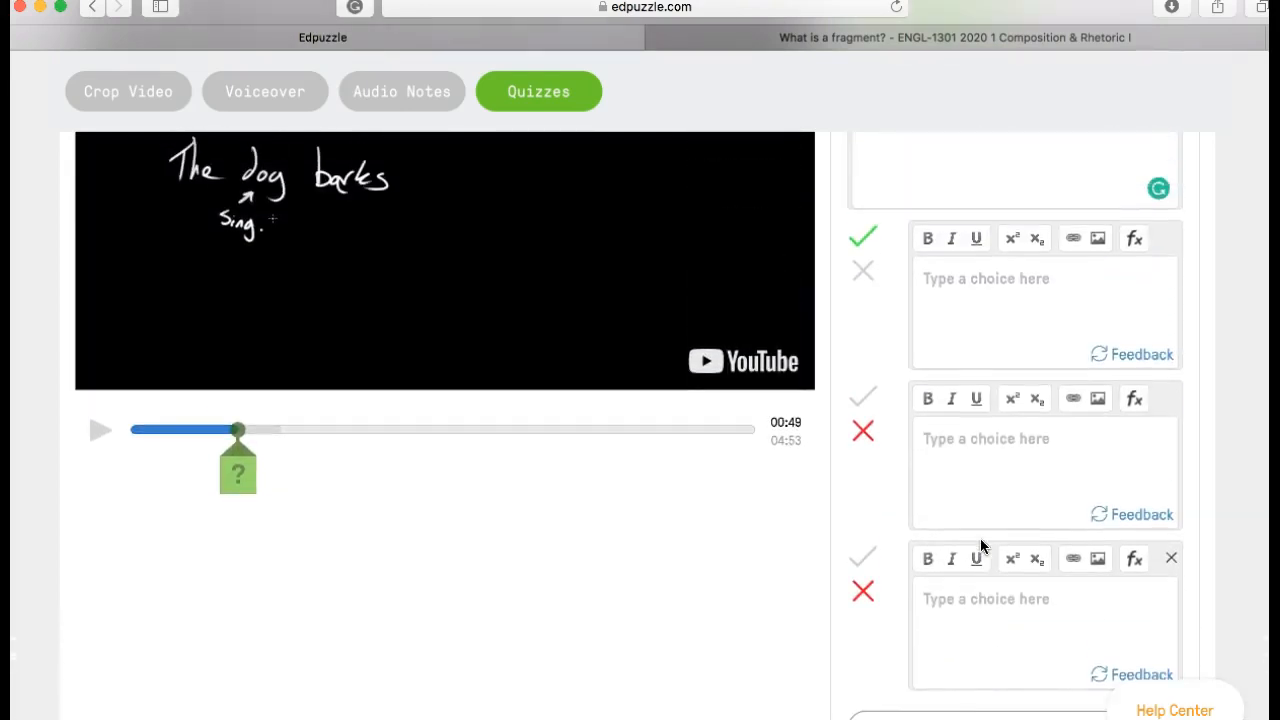
pyautogui.scroll(-2, 988, 487)
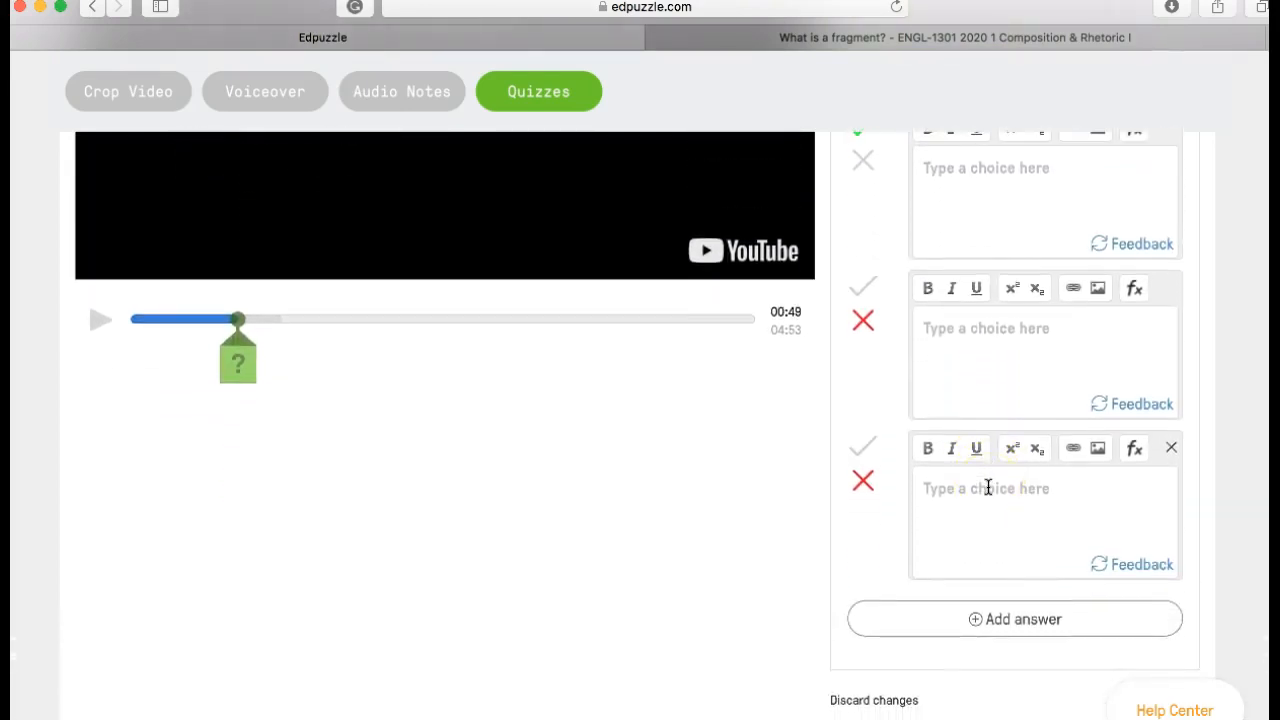
pyautogui.scroll(3, 988, 487)
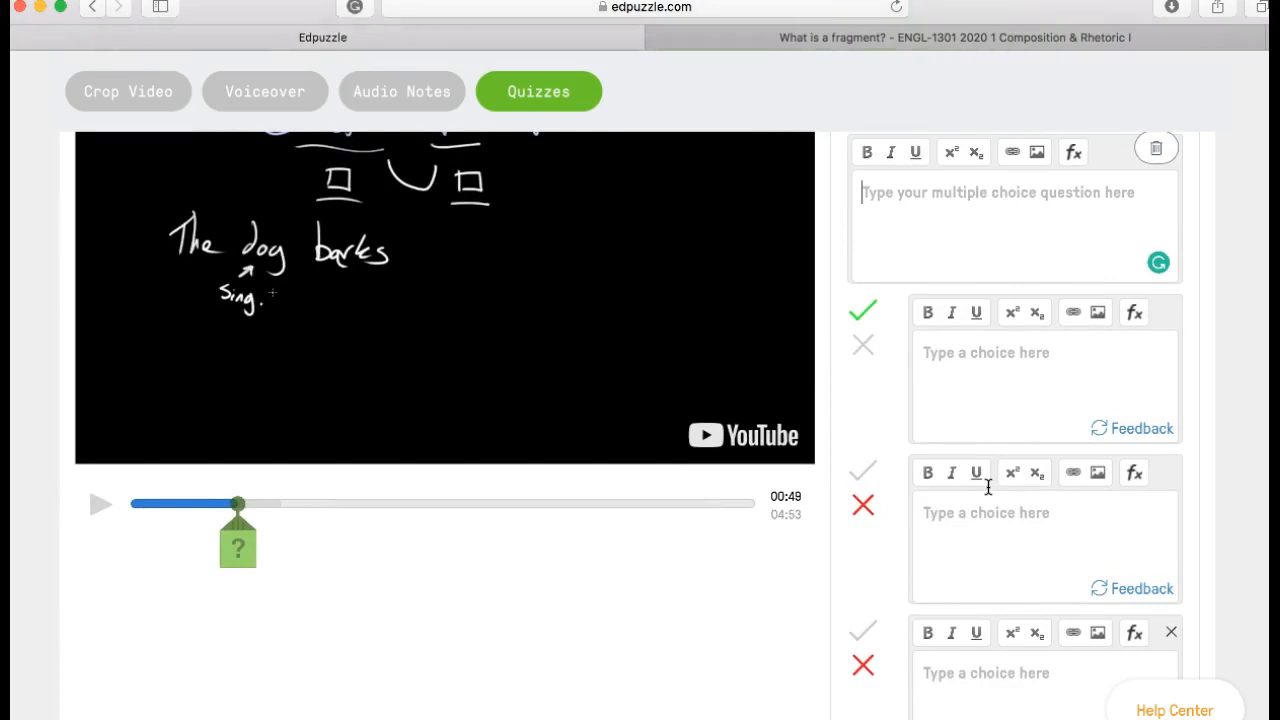
pyautogui.scroll(2, 988, 487)
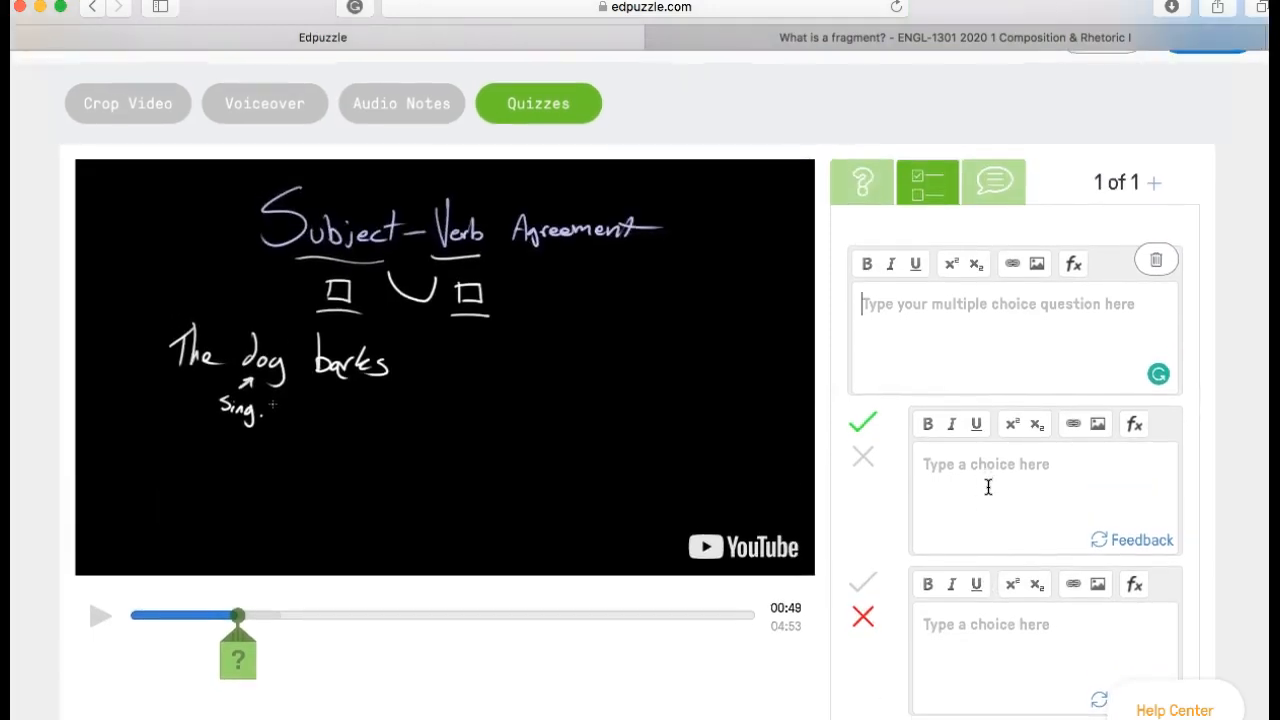
pyautogui.scroll(-1, 988, 487)
pyautogui.scroll(3, 988, 487)
pyautogui.click(999, 413)
pyautogui.scroll(-1, 999, 413)
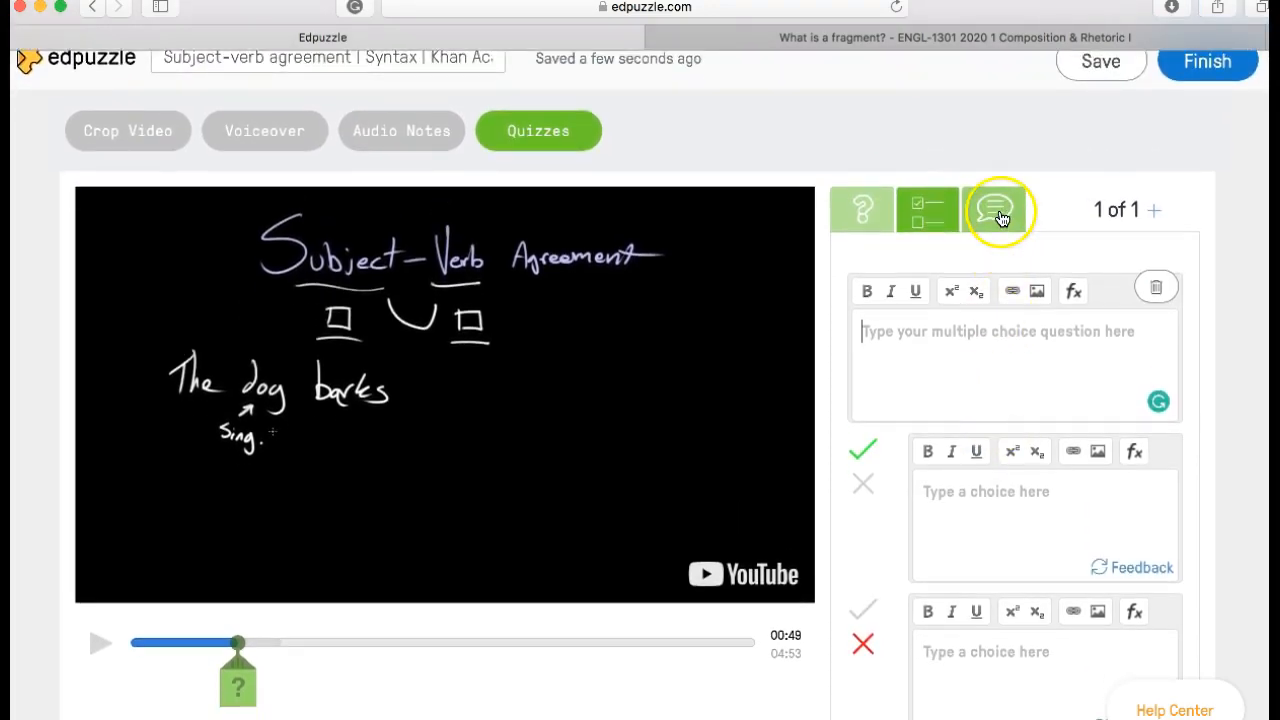
# View the comment option for the quiz marker and return to the multiple-choice form
pyautogui.click(1000, 216)
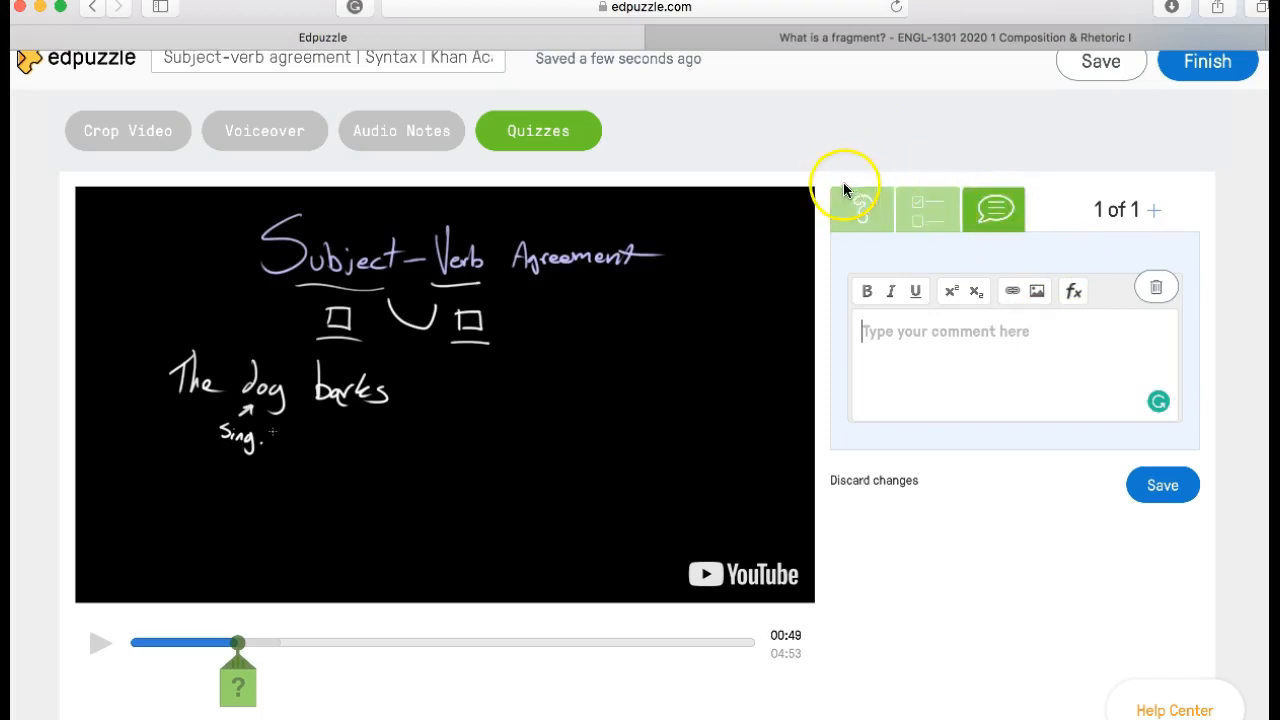
pyautogui.click(938, 207)
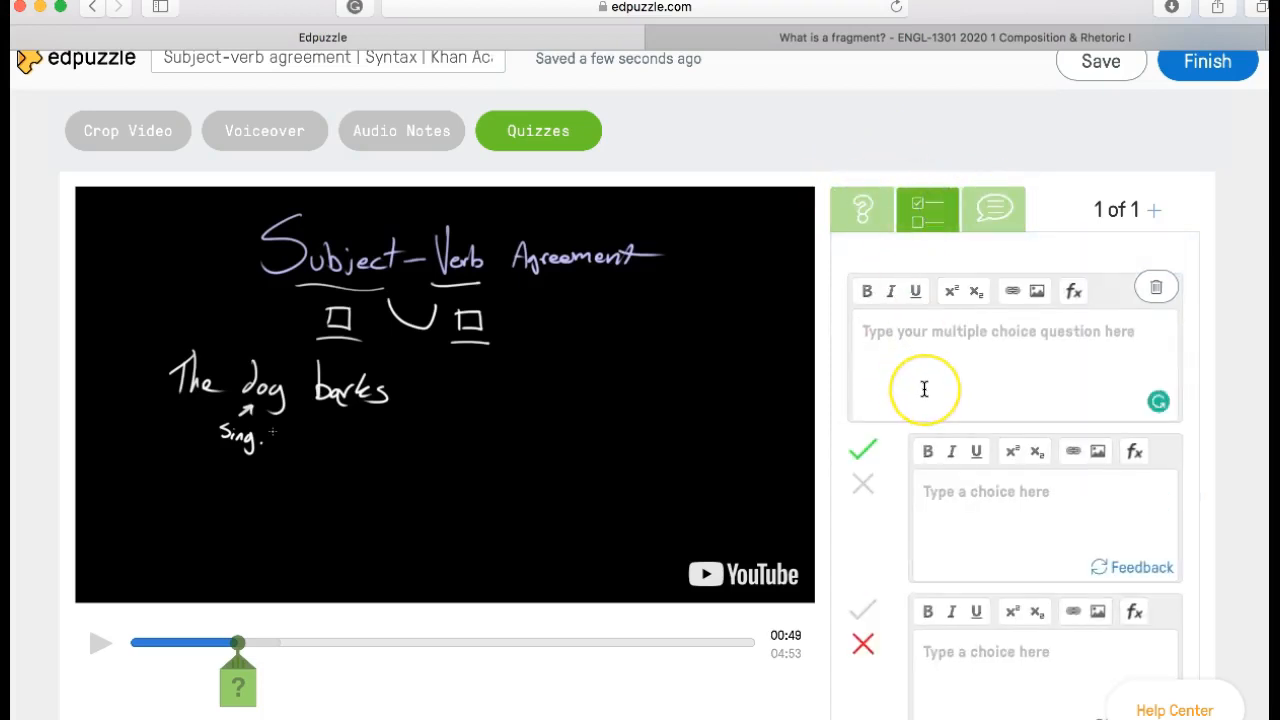
pyautogui.scroll(-1, 922, 386)
pyautogui.scroll(1, 923, 389)
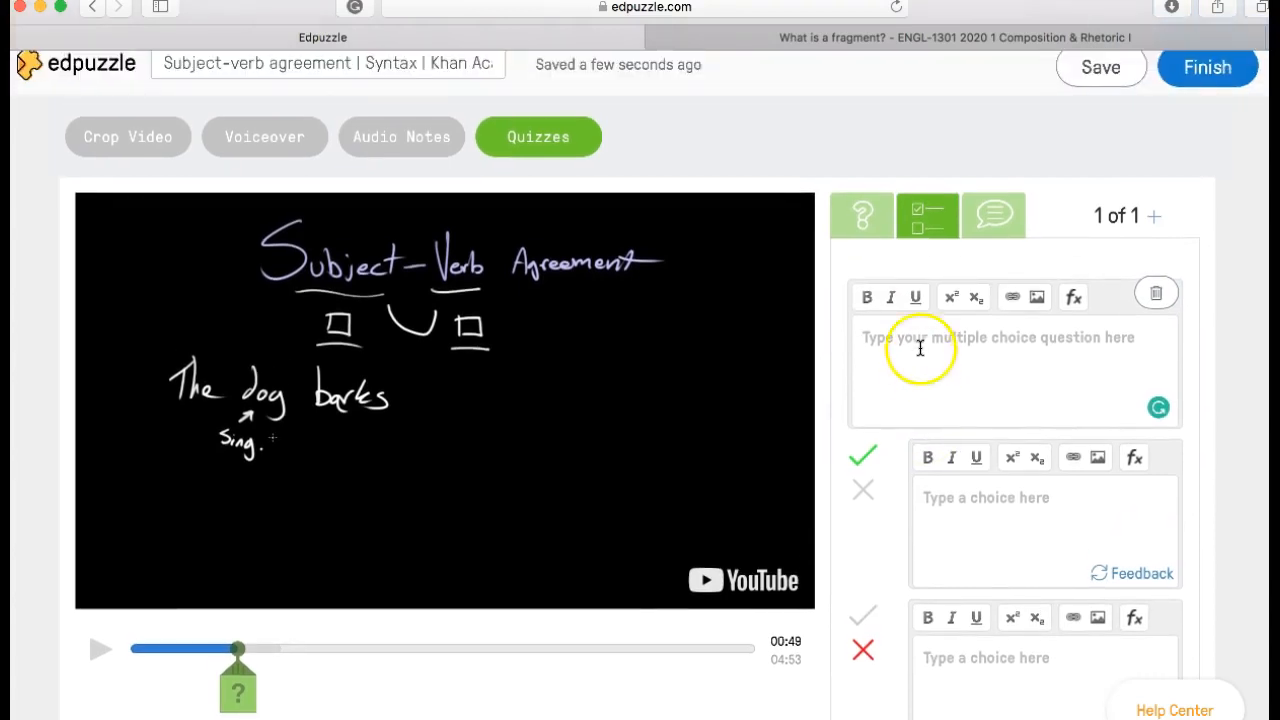
pyautogui.click(918, 352)
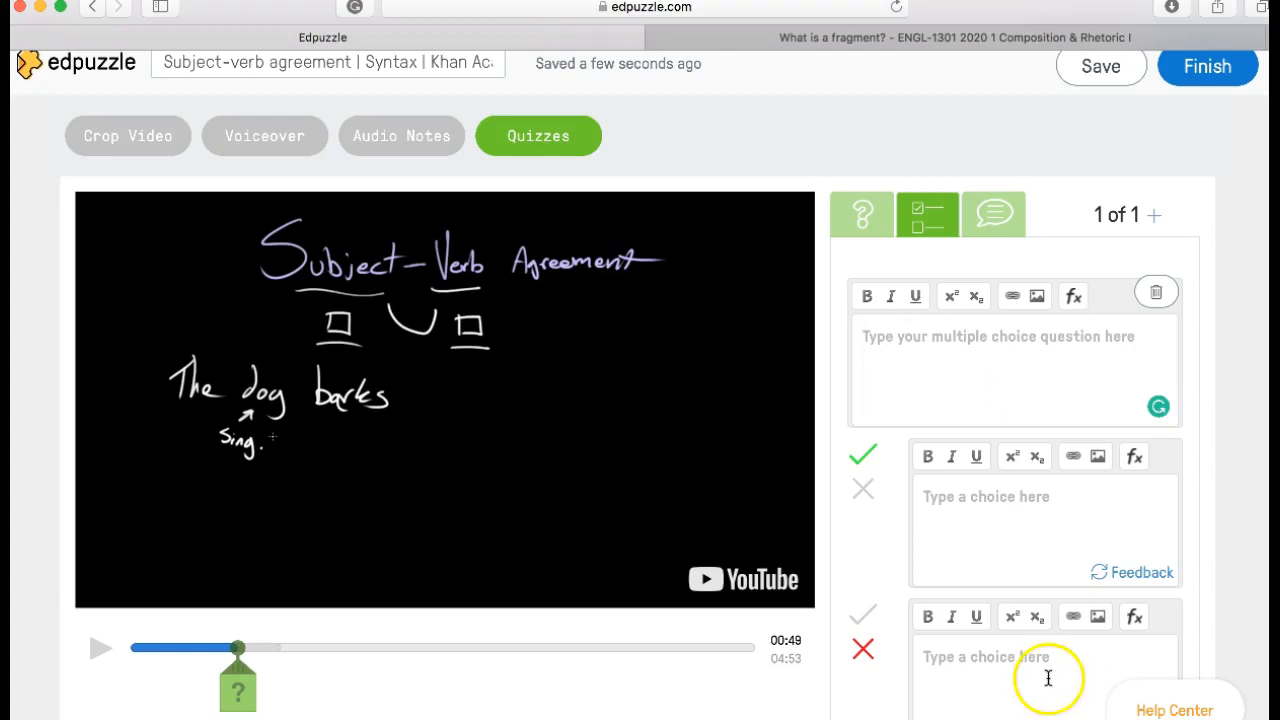
pyautogui.scroll(-1, 1034, 609)
pyautogui.scroll(2, 1040, 614)
pyautogui.click(1074, 347)
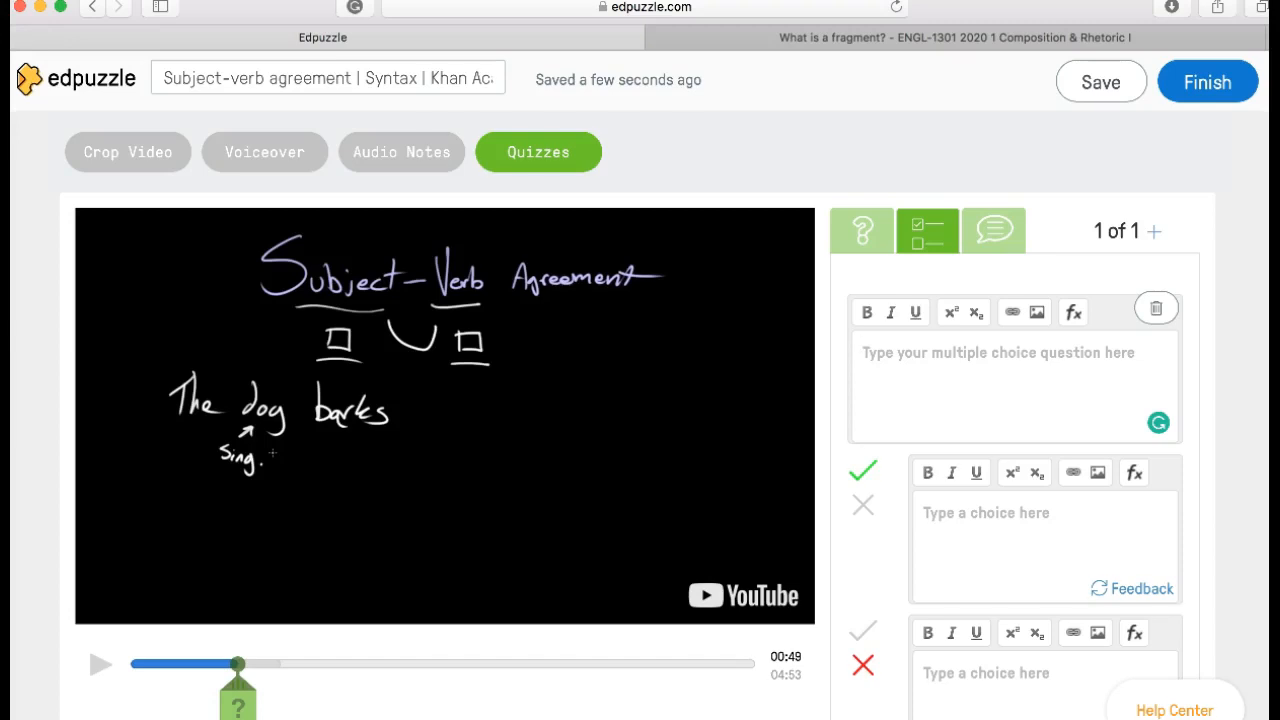
pyautogui.scroll(-2, 740, 712)
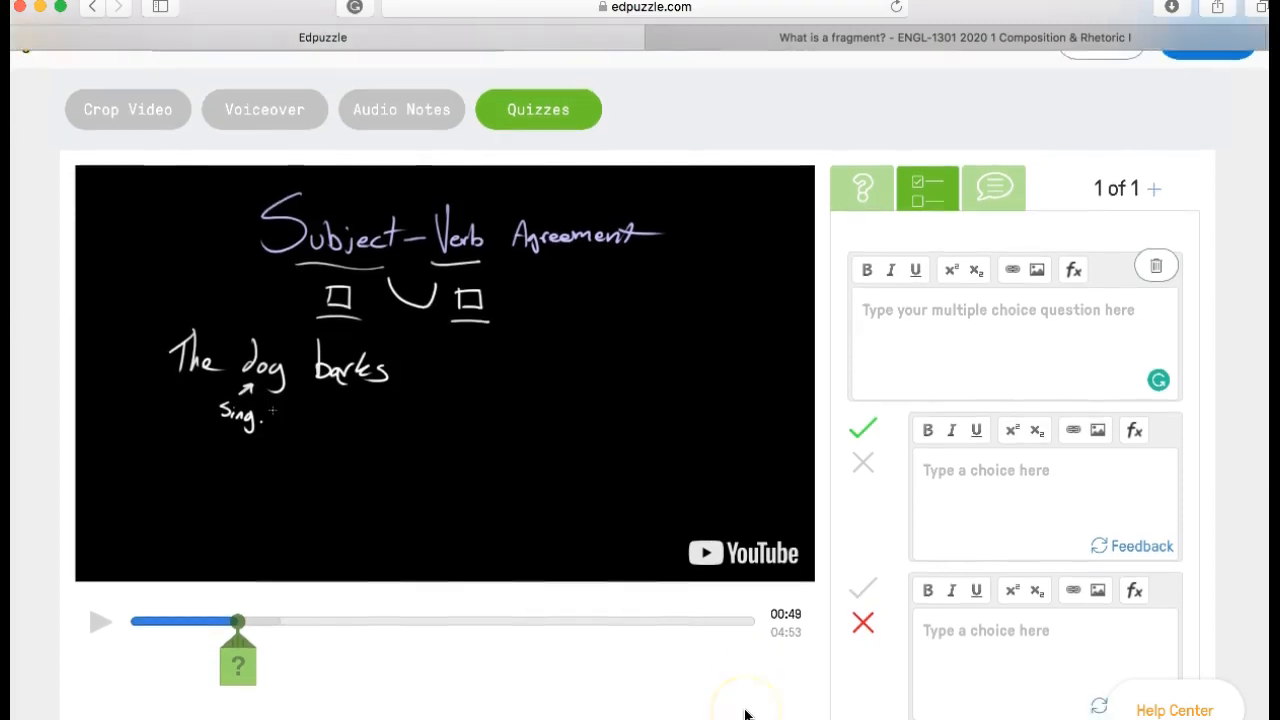
pyautogui.scroll(2, 748, 710)
pyautogui.scroll(1, 1169, 543)
pyautogui.click(1042, 390)
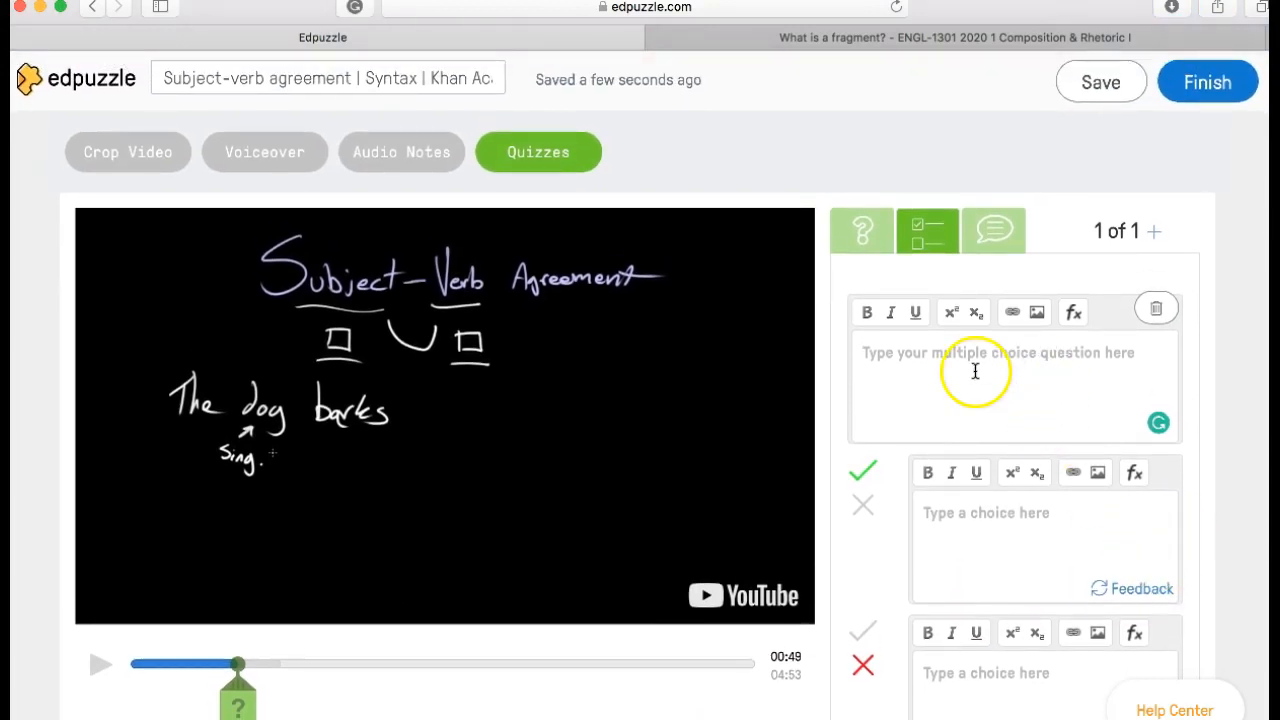
pyautogui.scroll(-5, 886, 523)
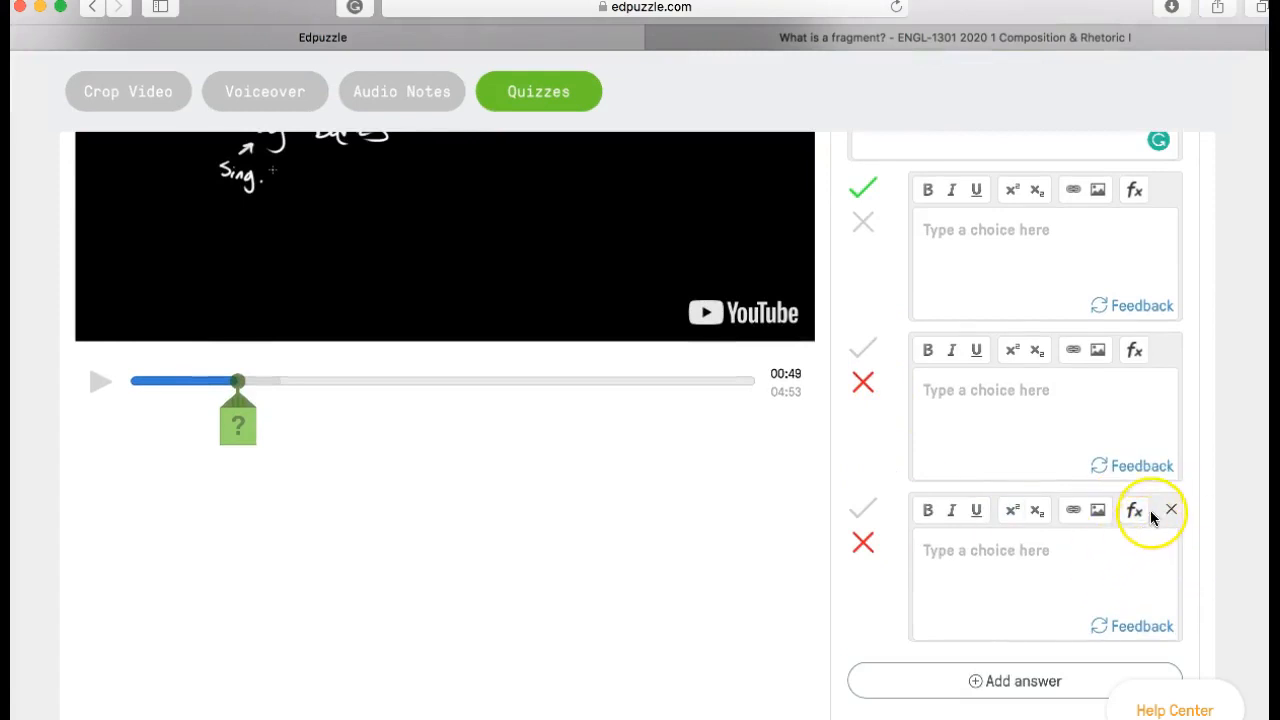
pyautogui.scroll(-2, 1150, 510)
pyautogui.scroll(7, 1140, 508)
# Make the question open-ended, write "Hello," followed by the person's first name and an exclamation mark, and save it
pyautogui.click(980, 349)
pyautogui.write('Hel')
pyautogui.click(862, 214)
pyautogui.click(901, 348)
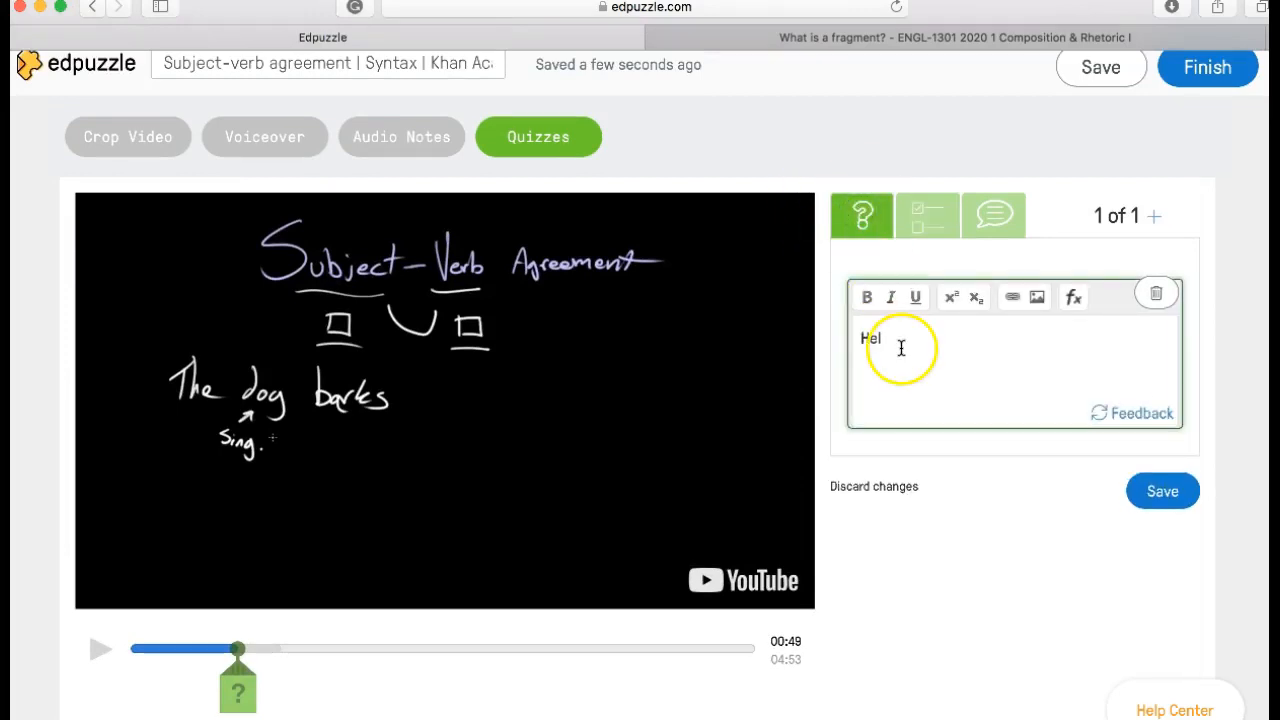
pyautogui.write('lo, Adele!')
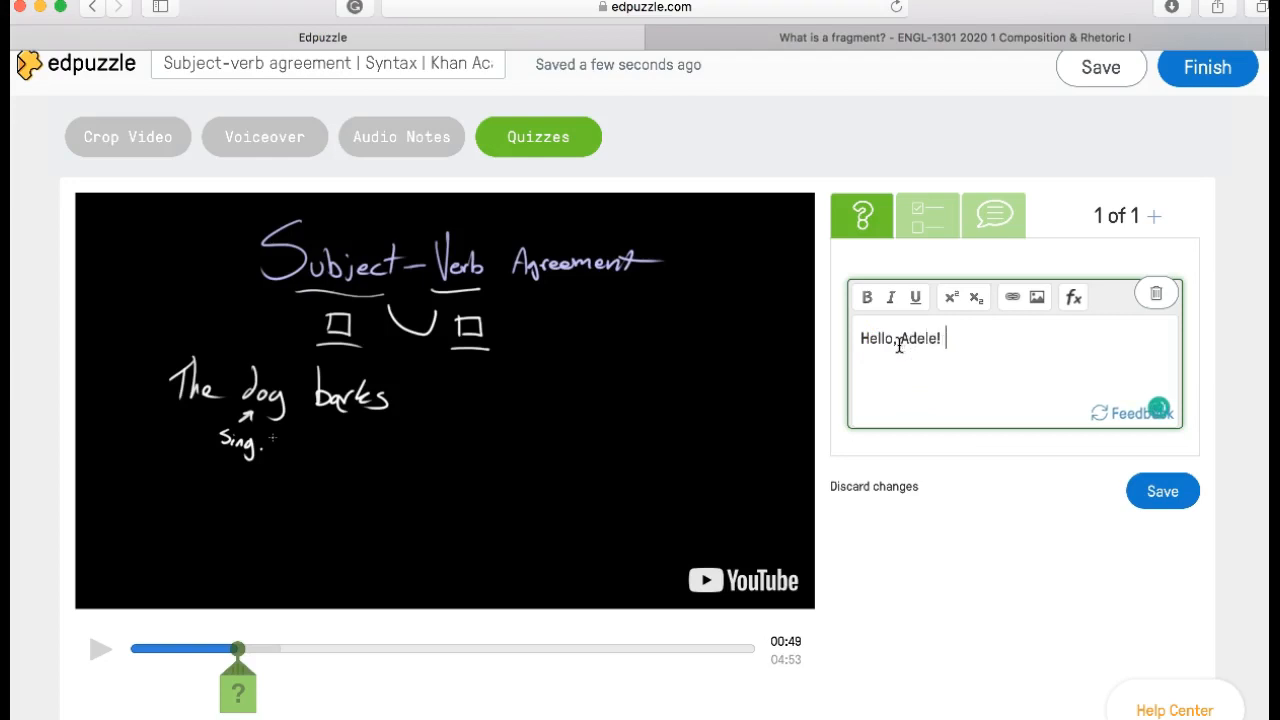
pyautogui.click(1170, 495)
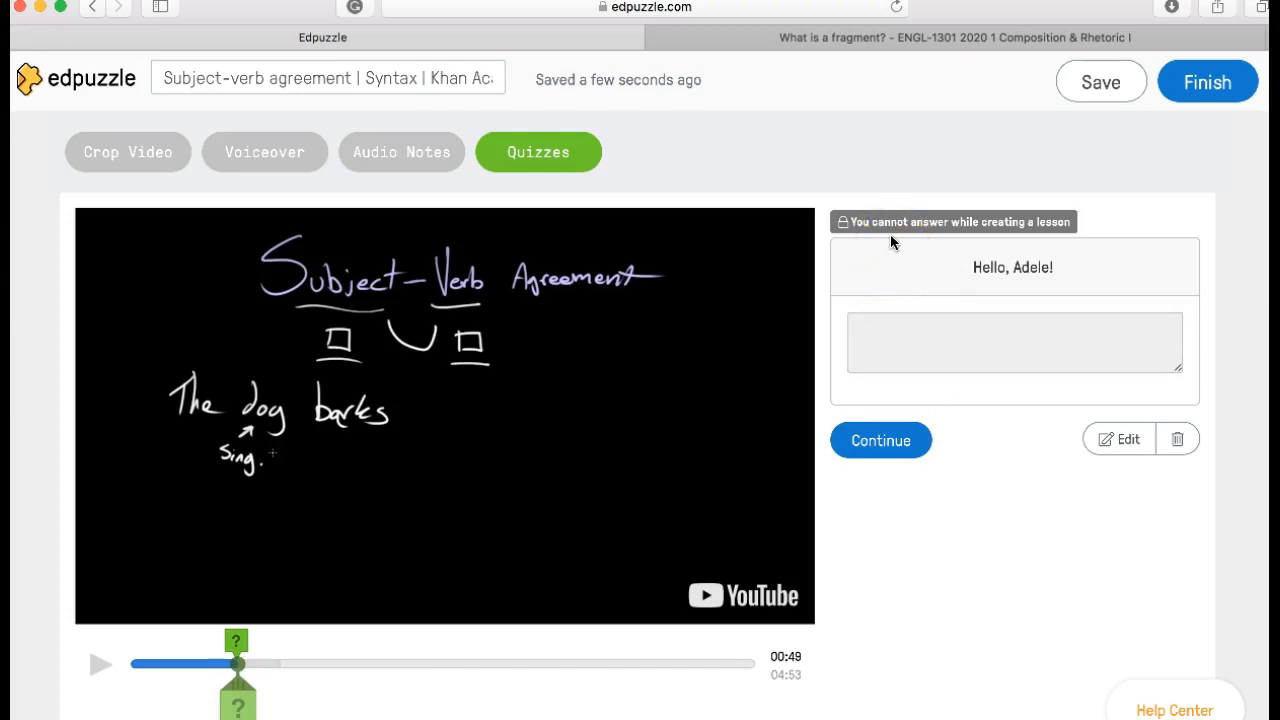
# Continue the video past the saved question and pause it at about 00:51
pyautogui.click(868, 440)
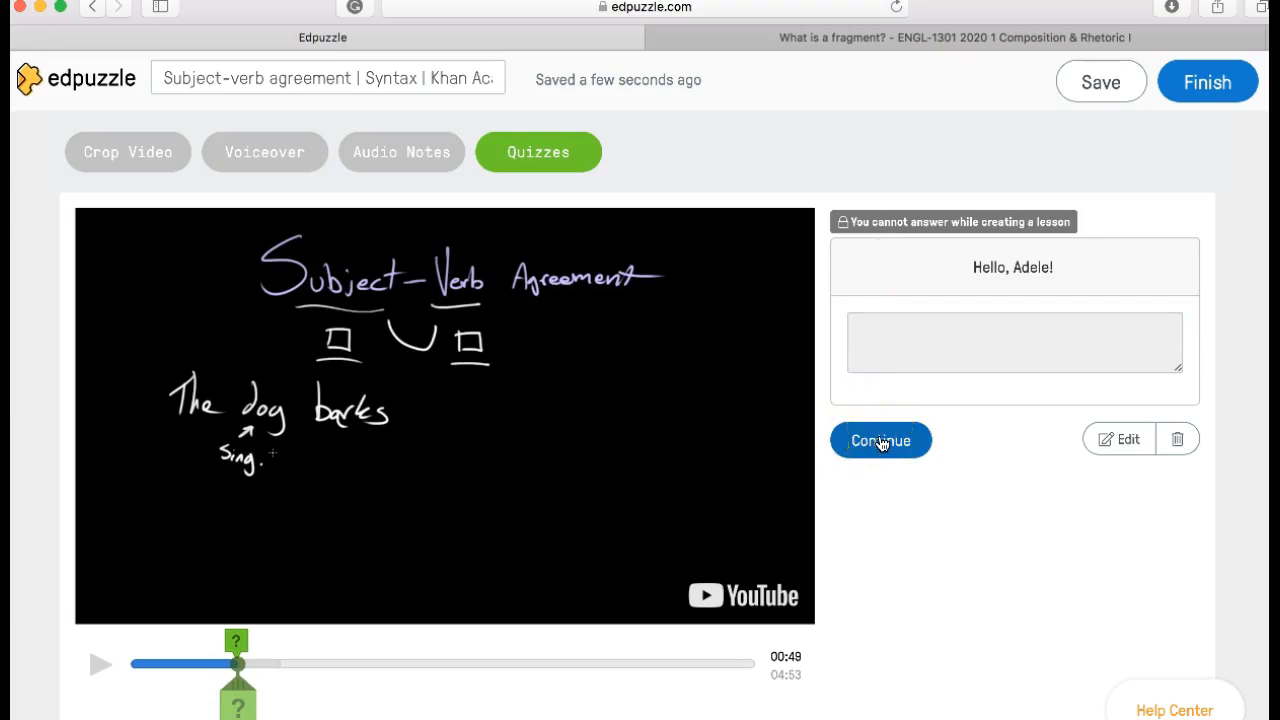
pyautogui.click(880, 441)
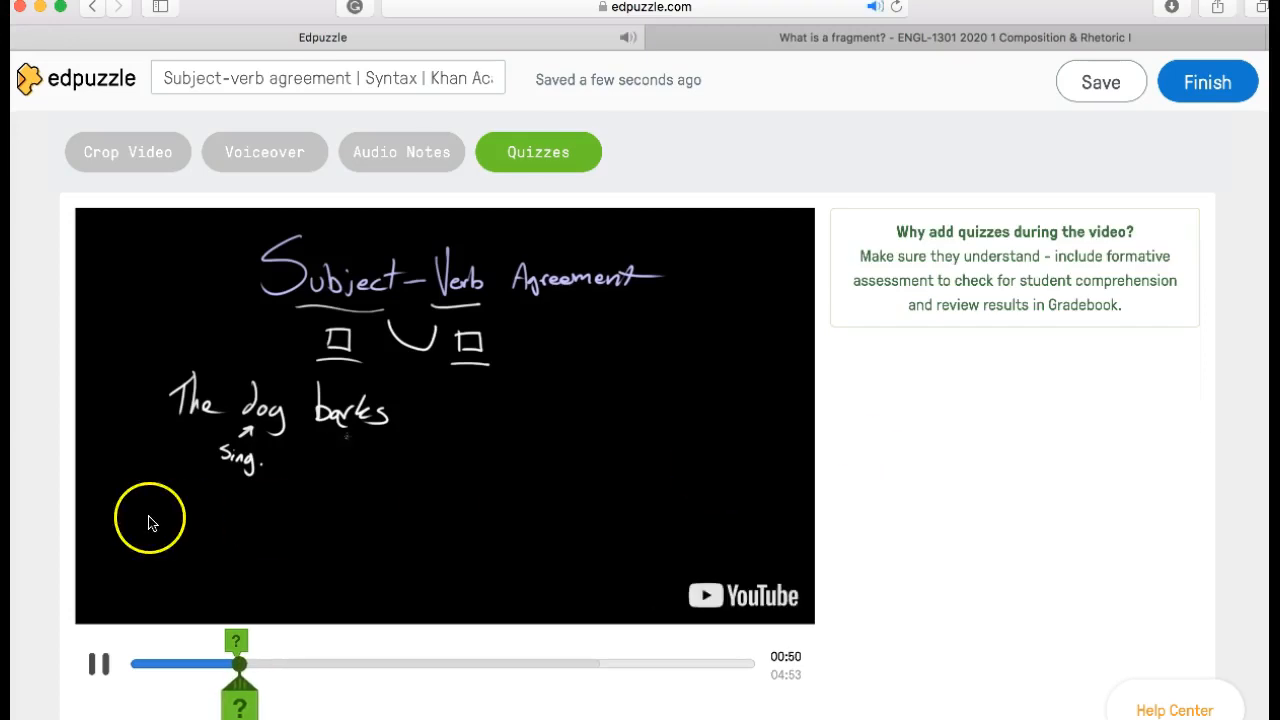
pyautogui.click(113, 650)
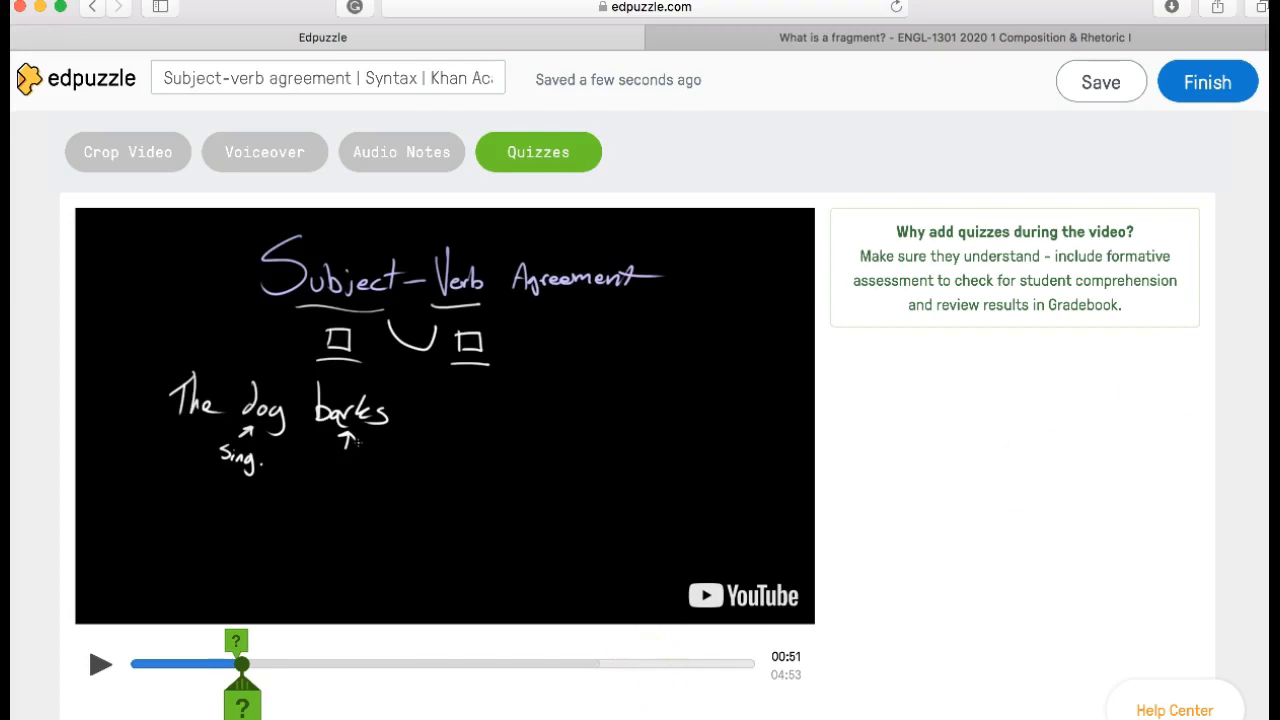
# Finish the lesson and look through the list of classes it can be assigned to
pyautogui.click(1208, 84)
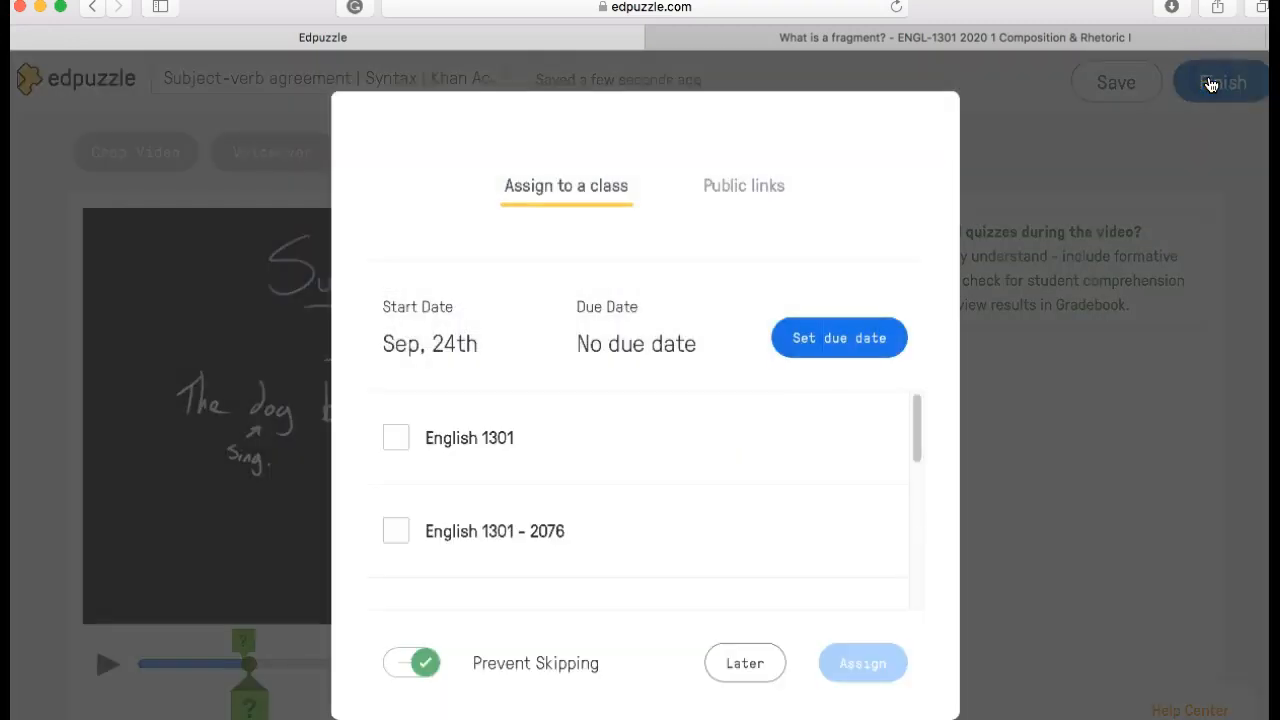
pyautogui.scroll(-2, 580, 456)
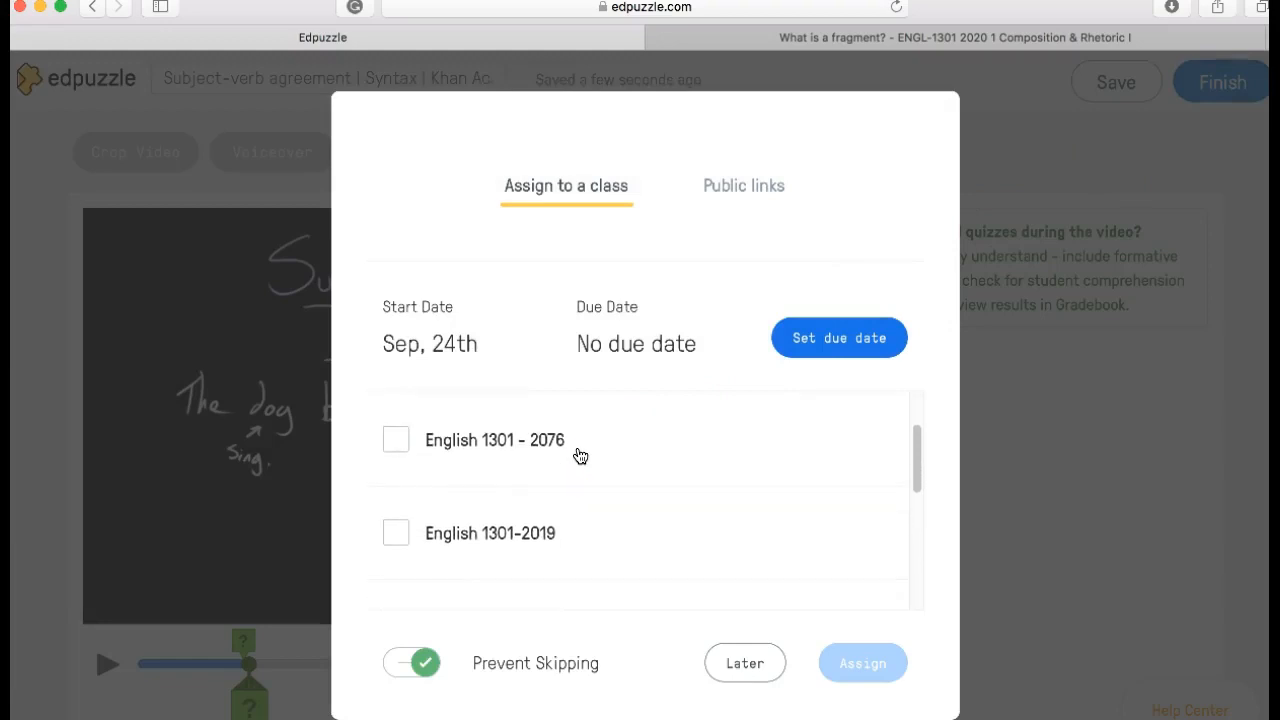
pyautogui.scroll(-2, 403, 483)
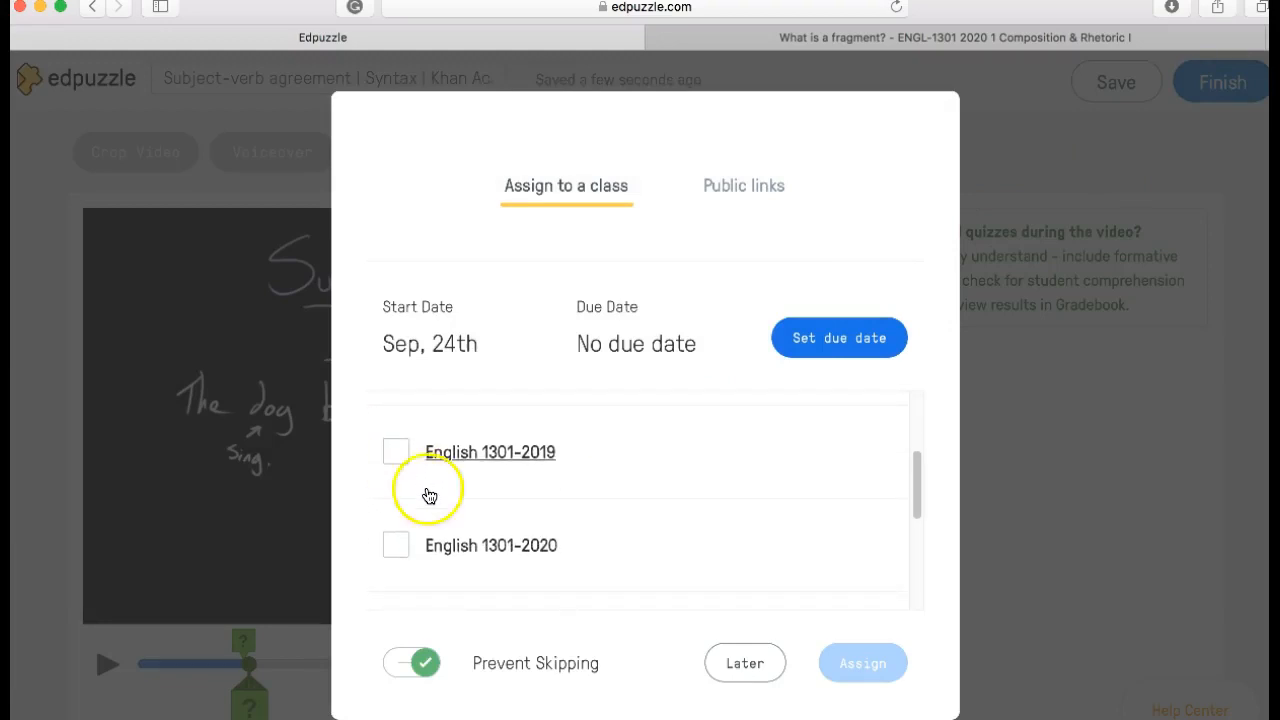
pyautogui.scroll(-1, 486, 563)
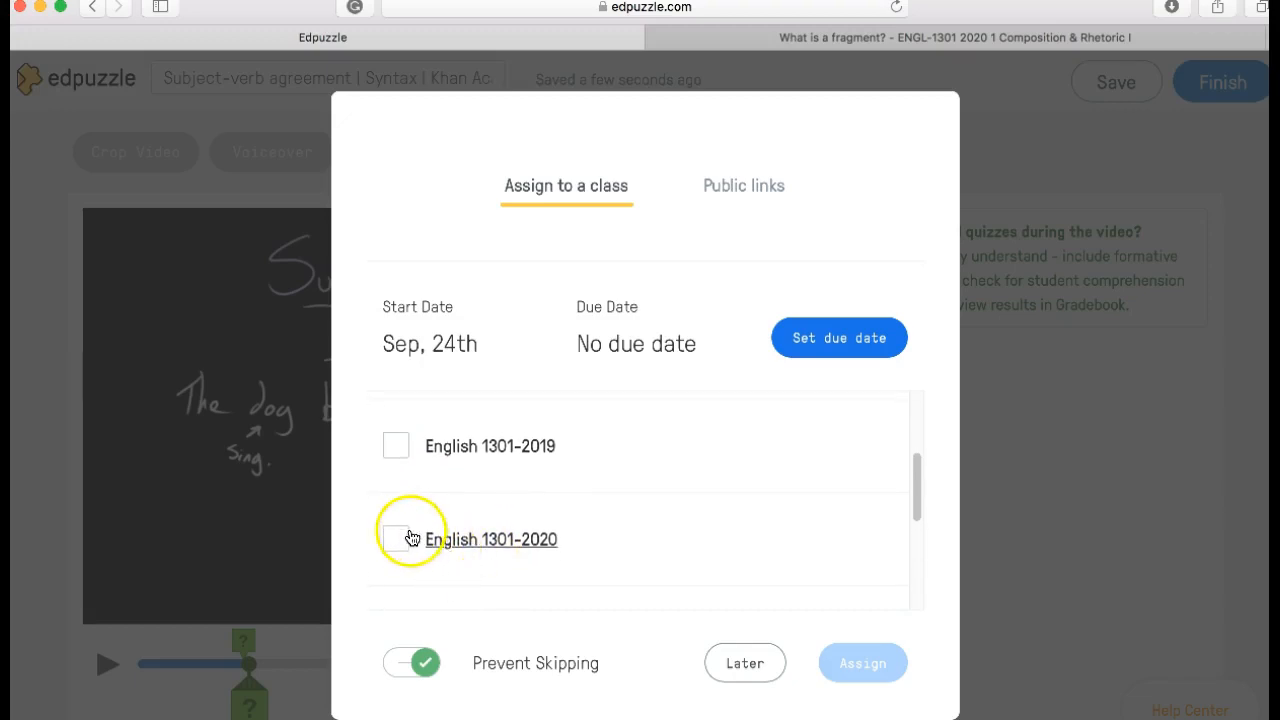
pyautogui.scroll(2, 400, 464)
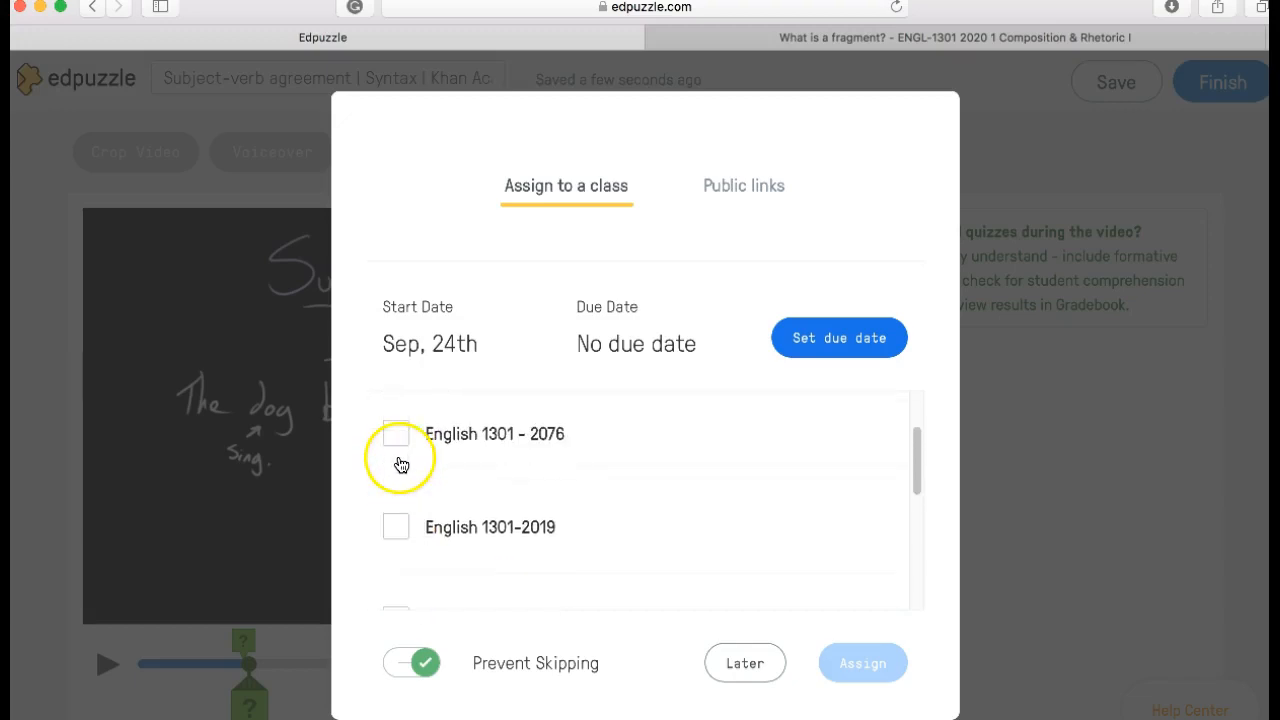
pyautogui.scroll(-2, 397, 535)
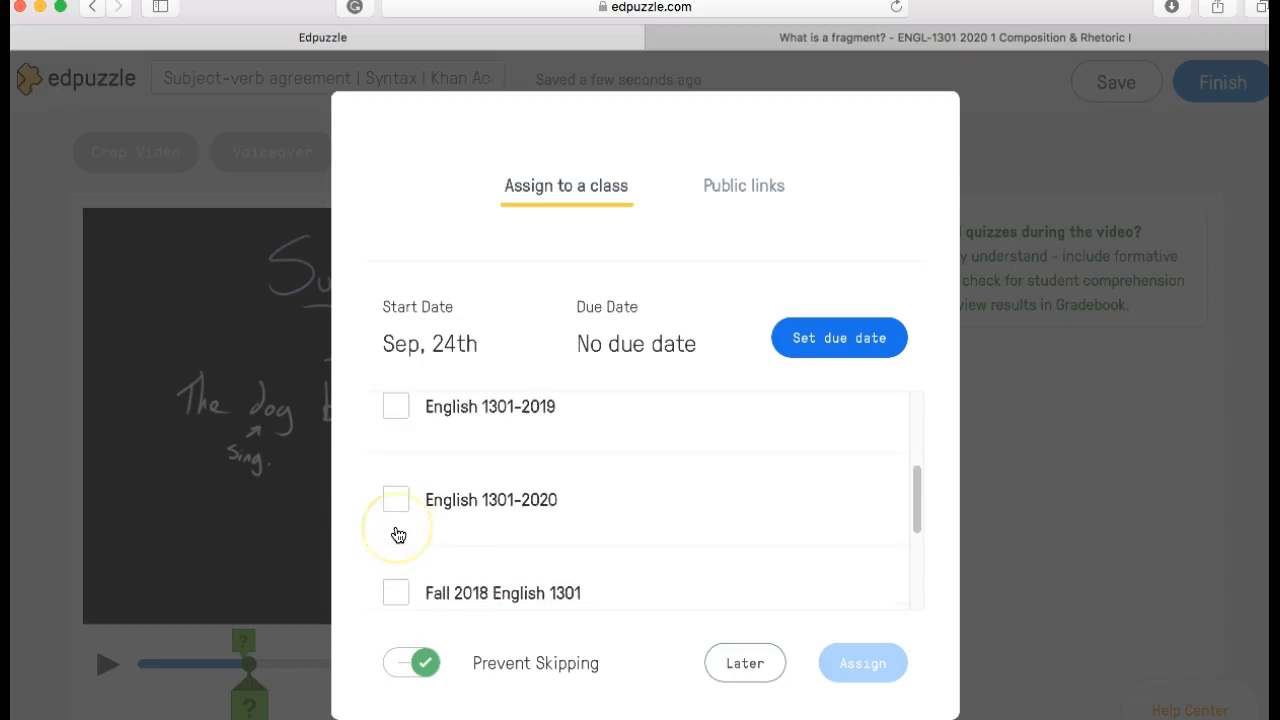
# Add a specific due time to the assignment schedule and clear its start date
pyautogui.click(818, 340)
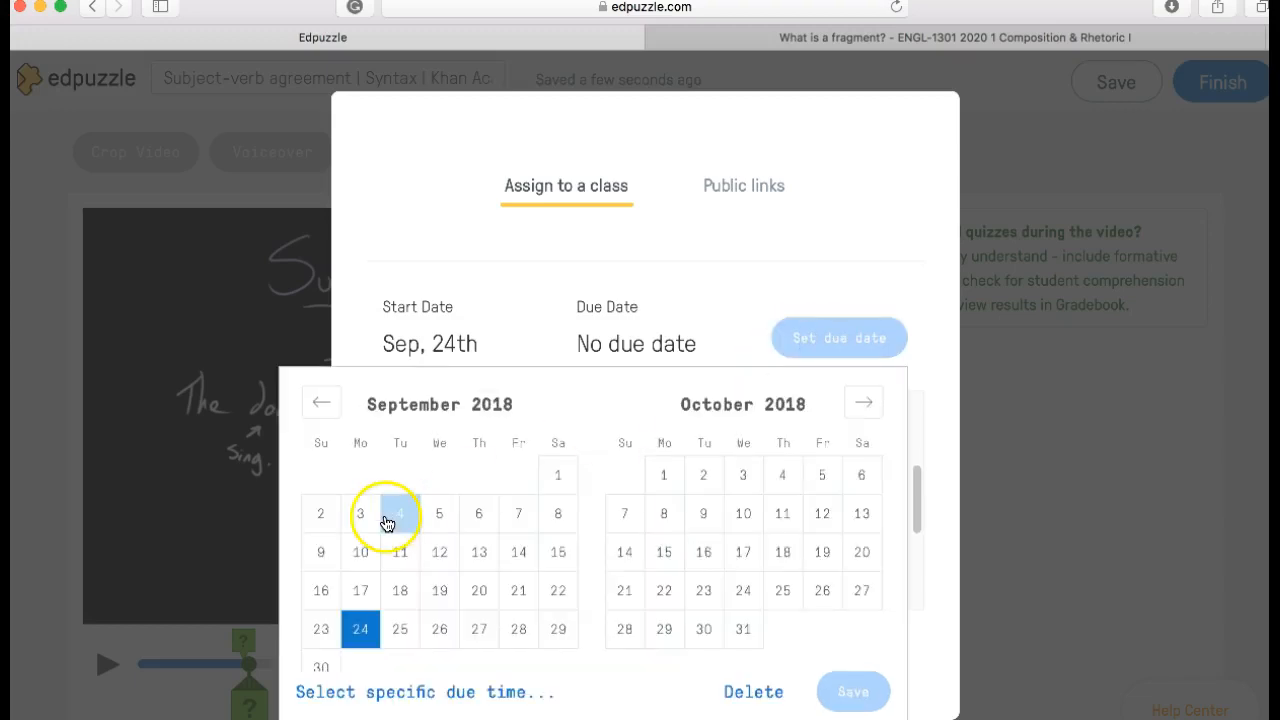
pyautogui.click(466, 692)
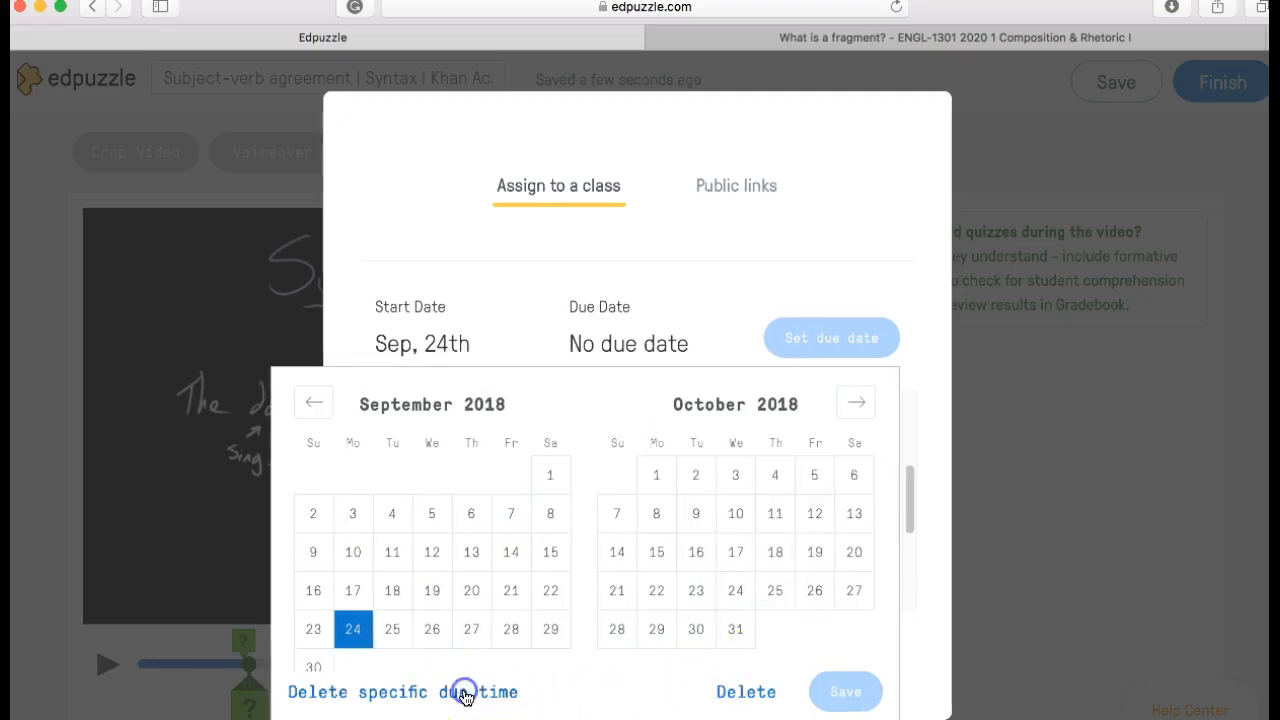
pyautogui.click(748, 695)
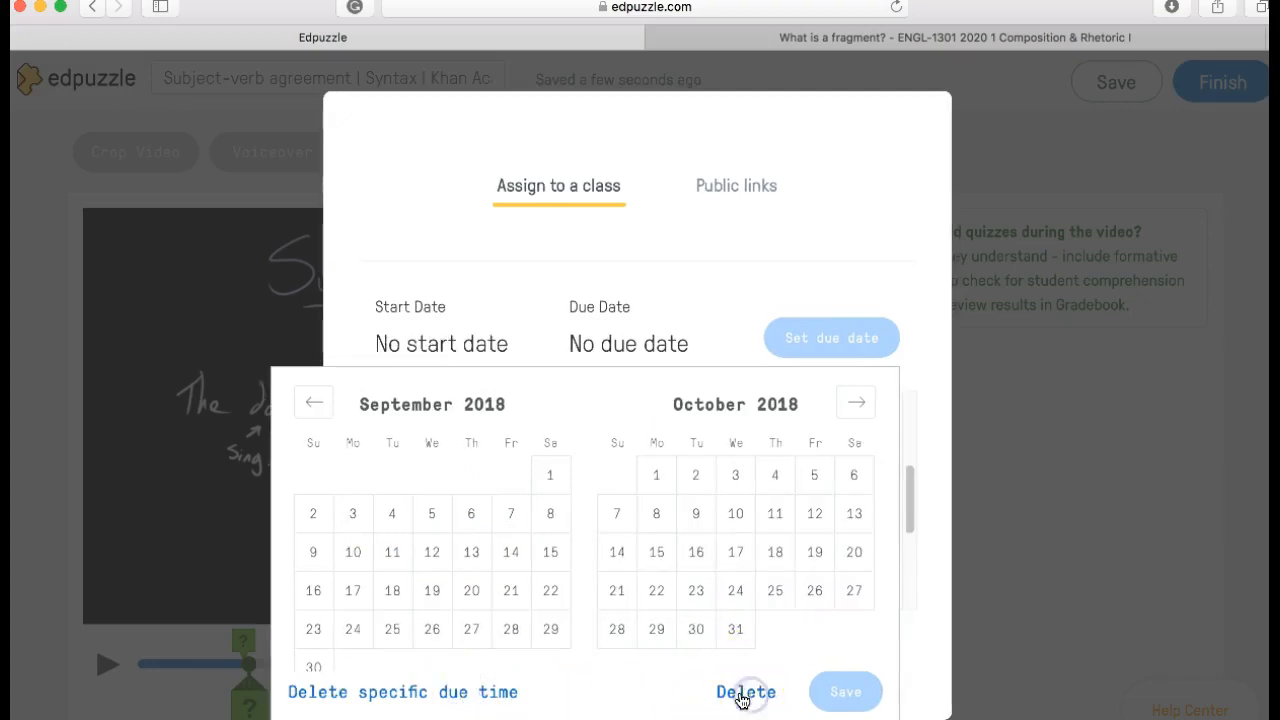
pyautogui.click(393, 633)
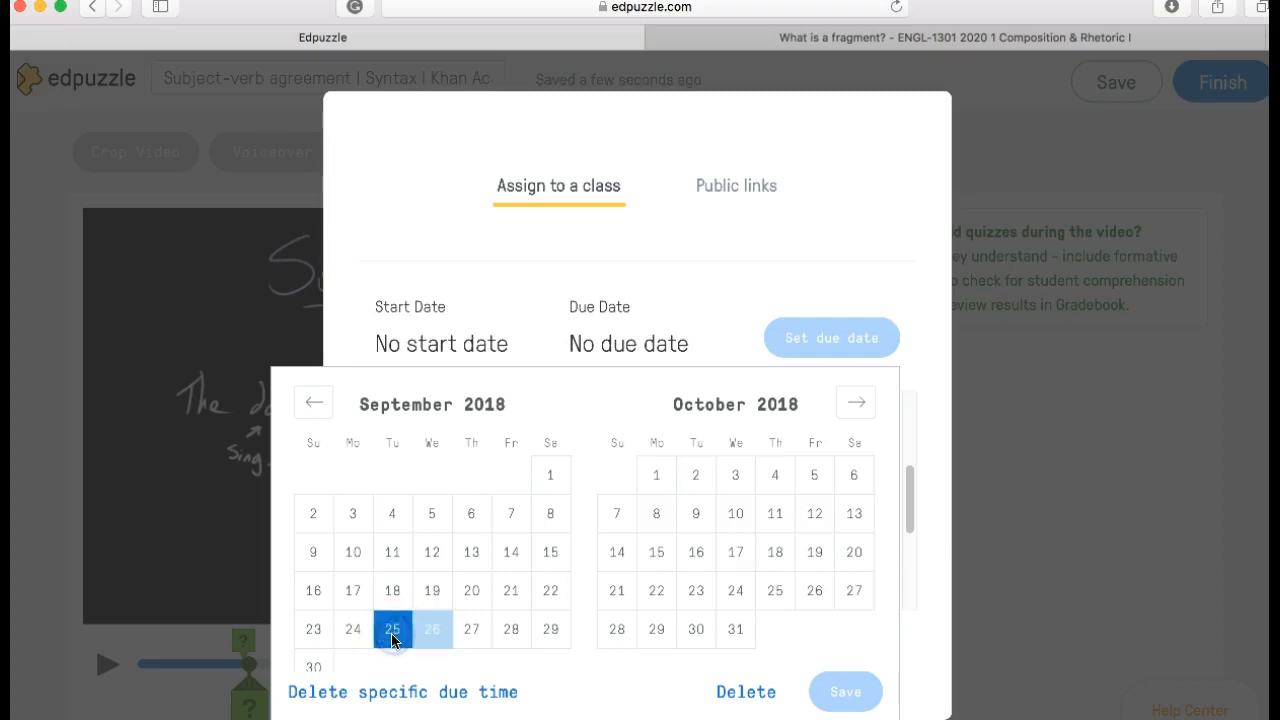
pyautogui.click(657, 474)
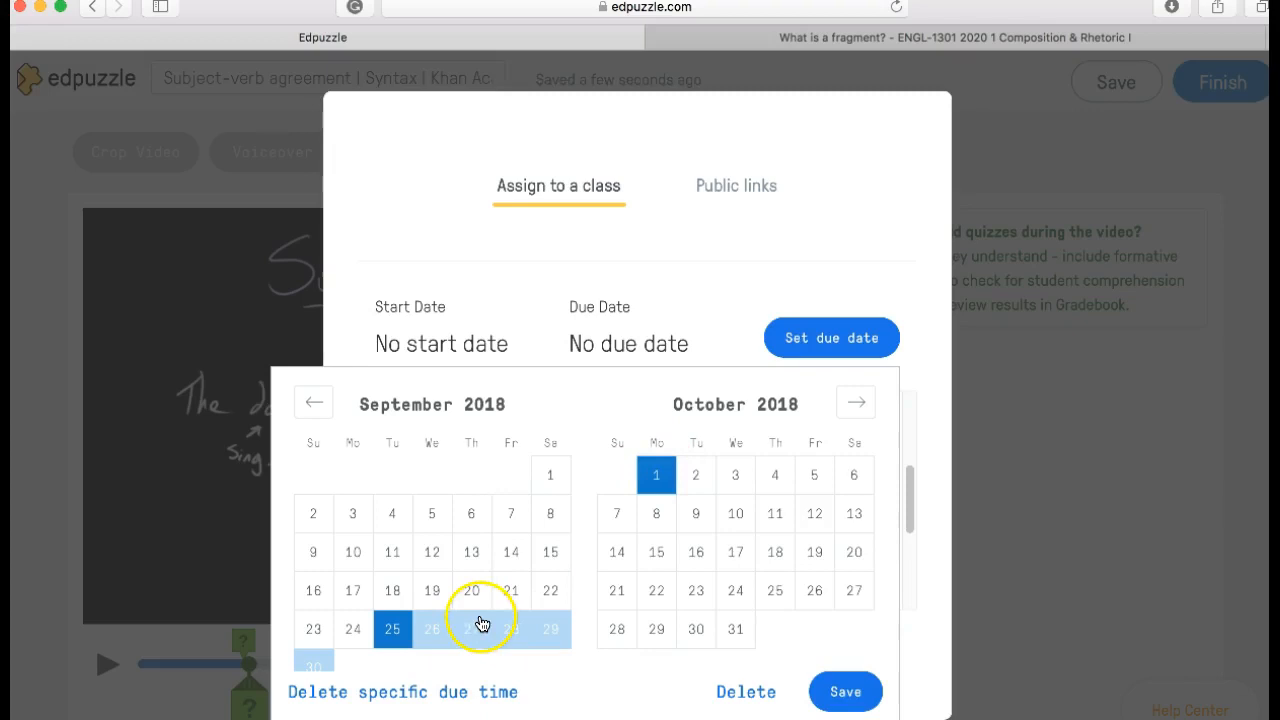
pyautogui.scroll(-2, 422, 660)
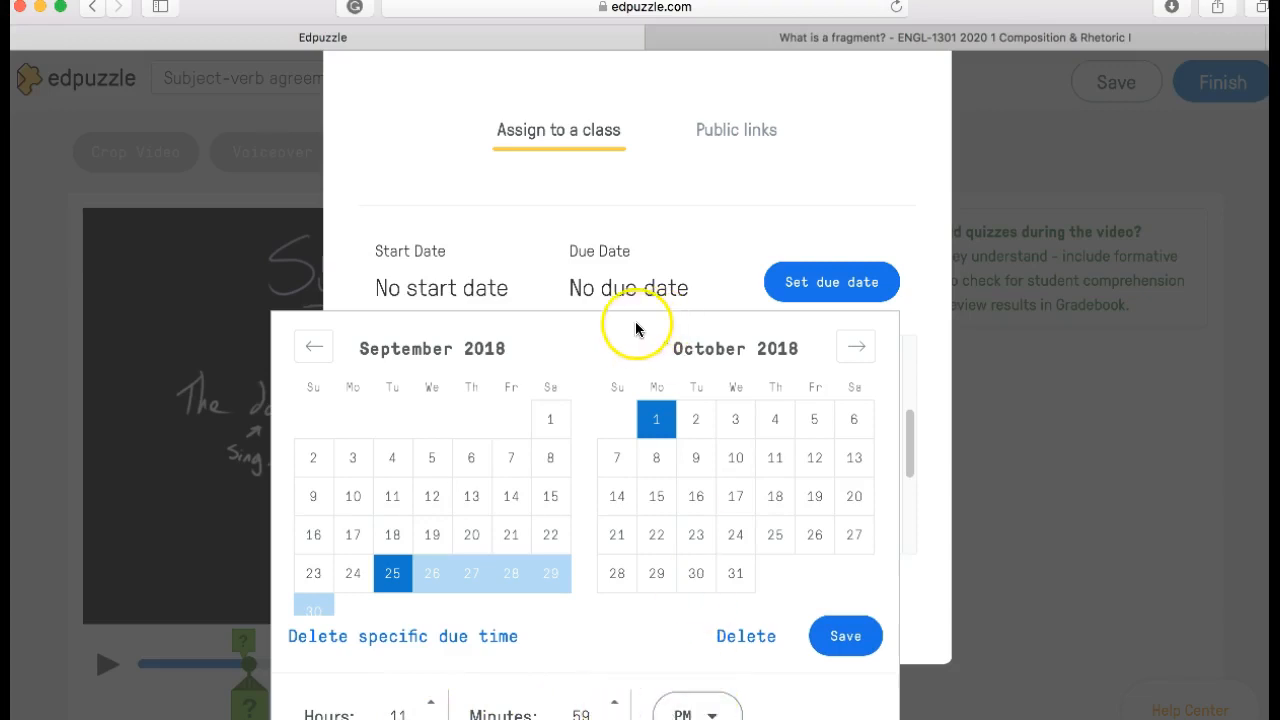
pyautogui.moveTo(591, 294); pyautogui.dragTo(600, 216)
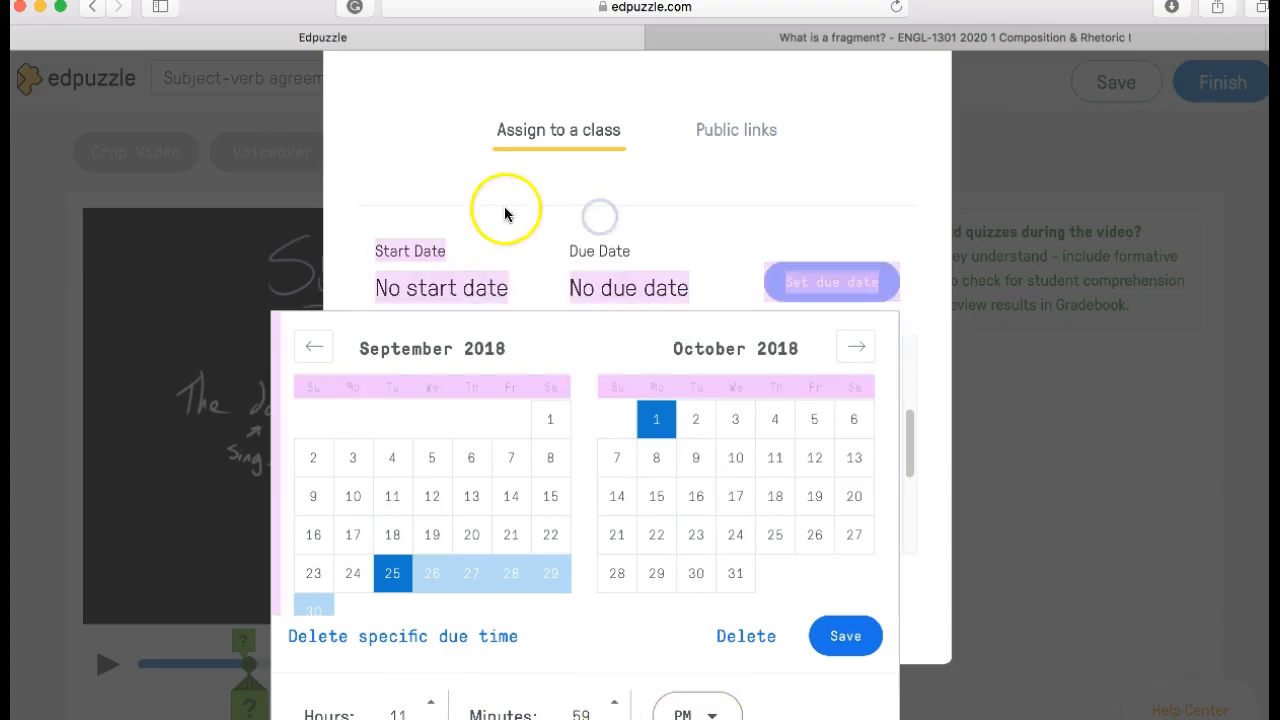
pyautogui.click(505, 214)
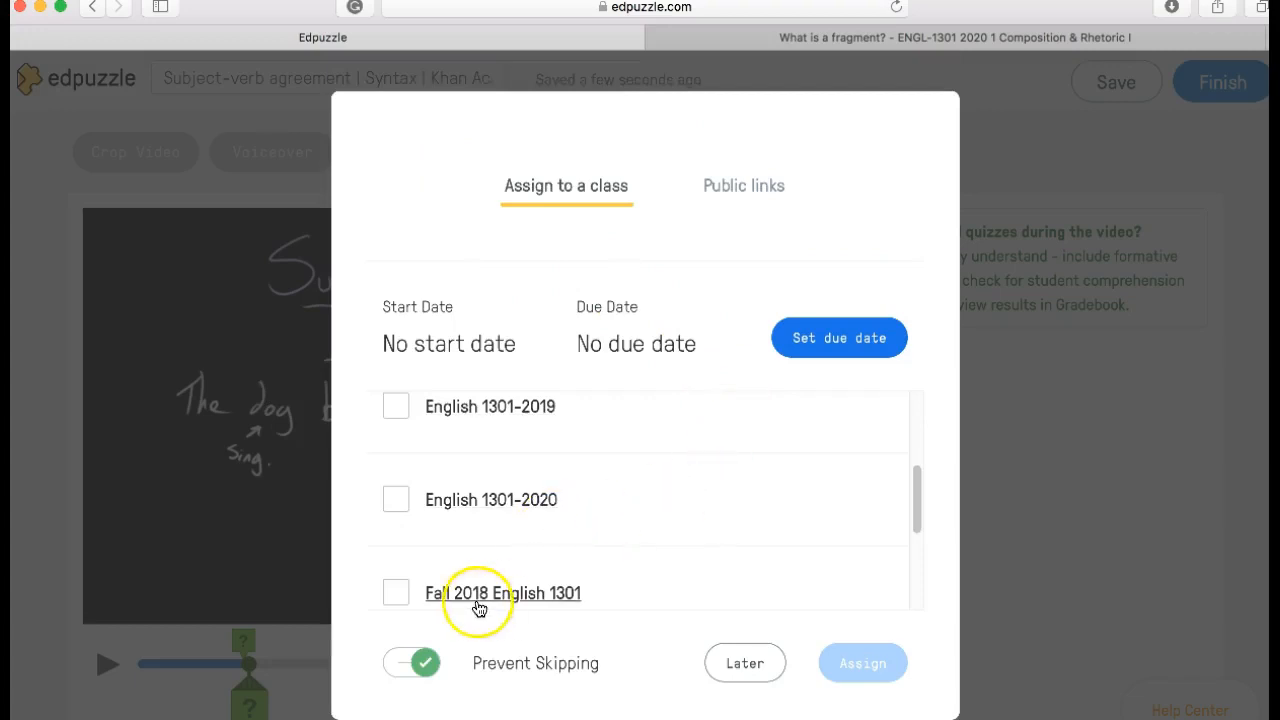
# Set the assignment's start date to September 25 and due date to October 1, 2018, and save the dates
pyautogui.click(845, 343)
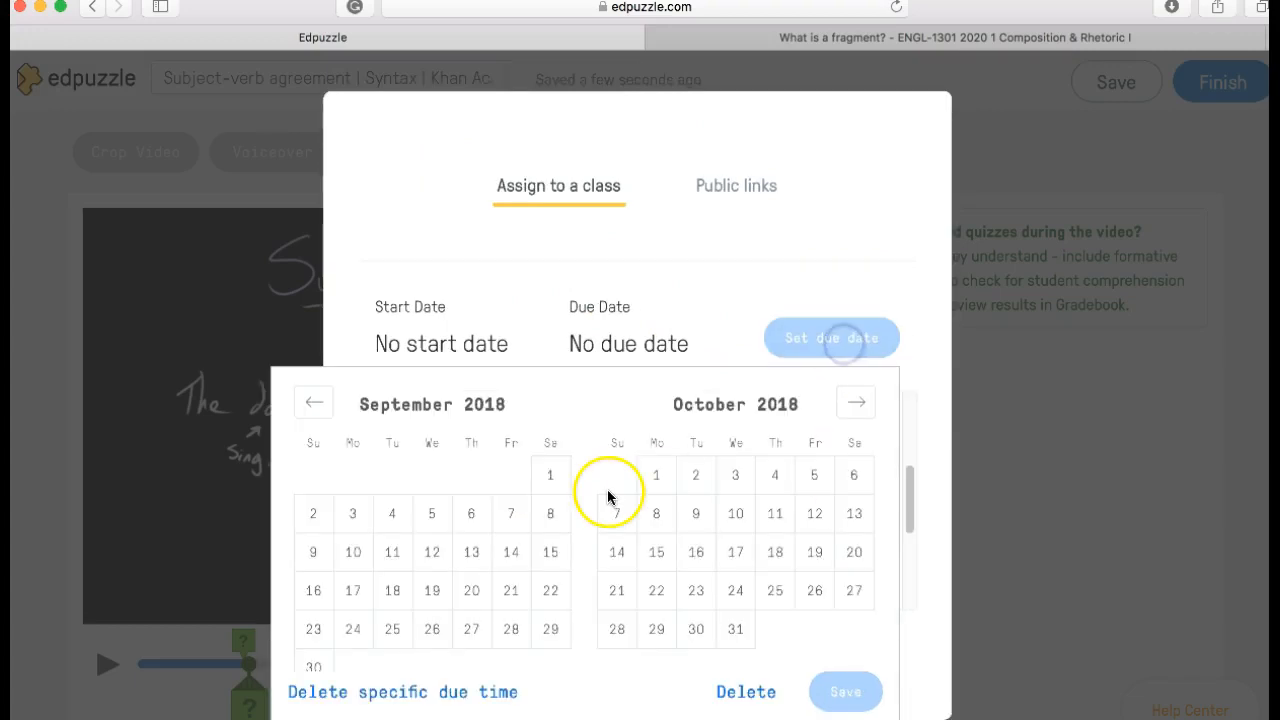
pyautogui.click(398, 575)
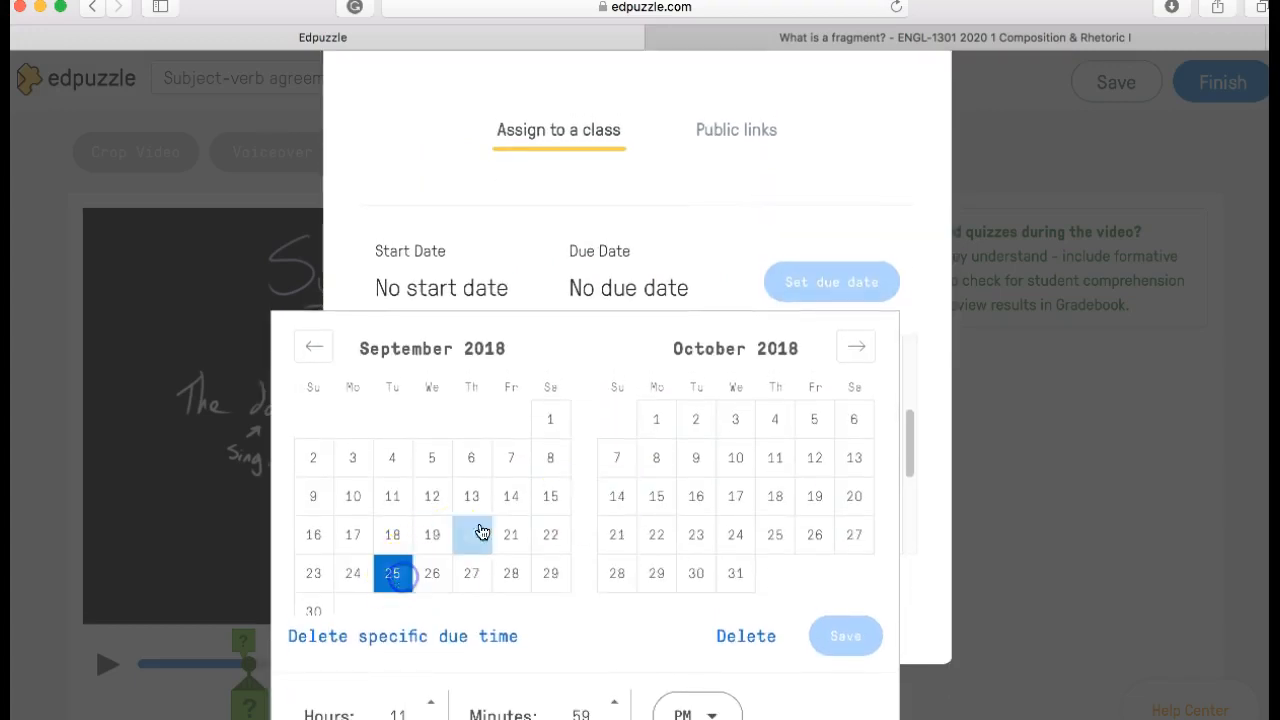
pyautogui.click(656, 419)
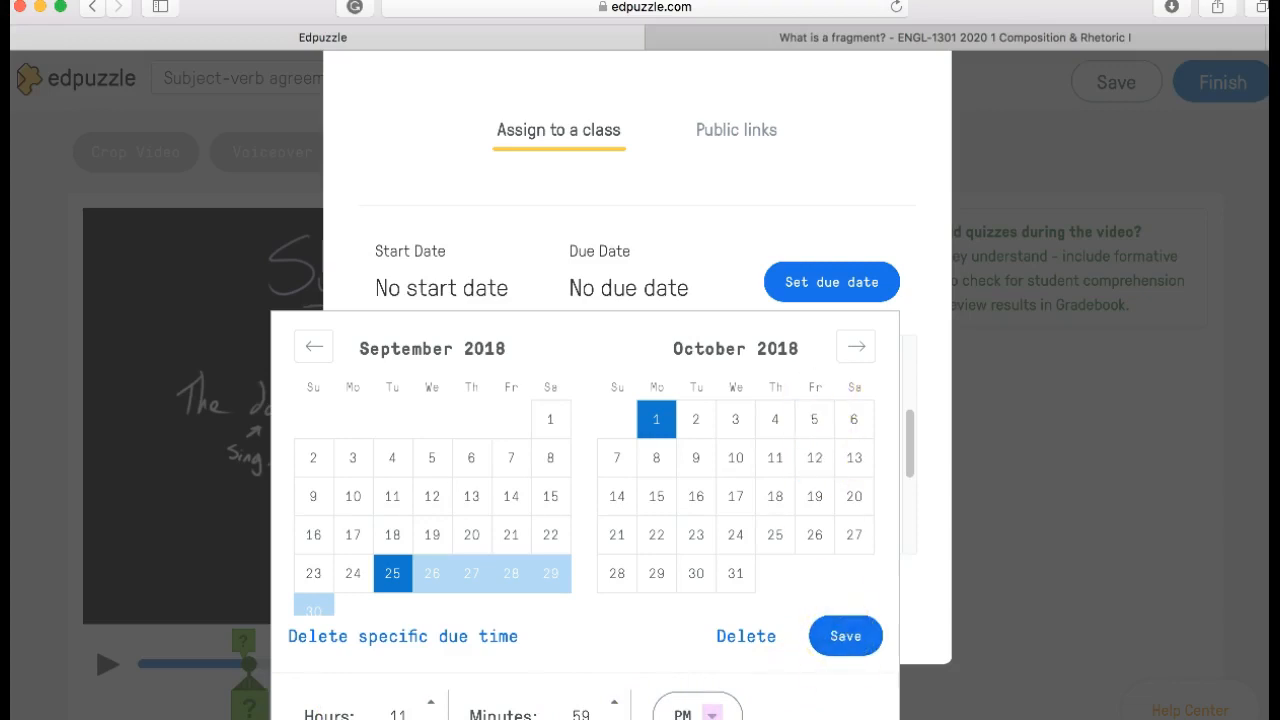
pyautogui.click(847, 636)
# Select the English 1301-2020 class for the lesson and close the assignment dialog with the assignment postponed
pyautogui.scroll(-2, 757, 503)
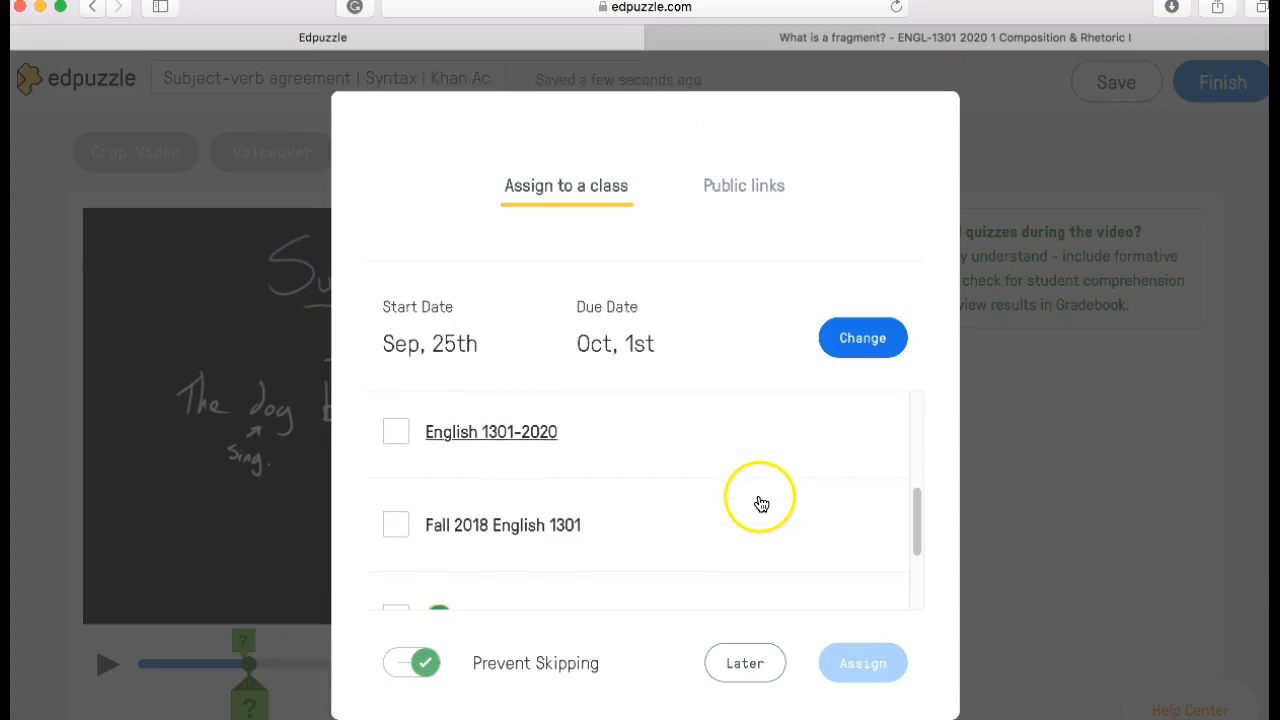
pyautogui.click(398, 432)
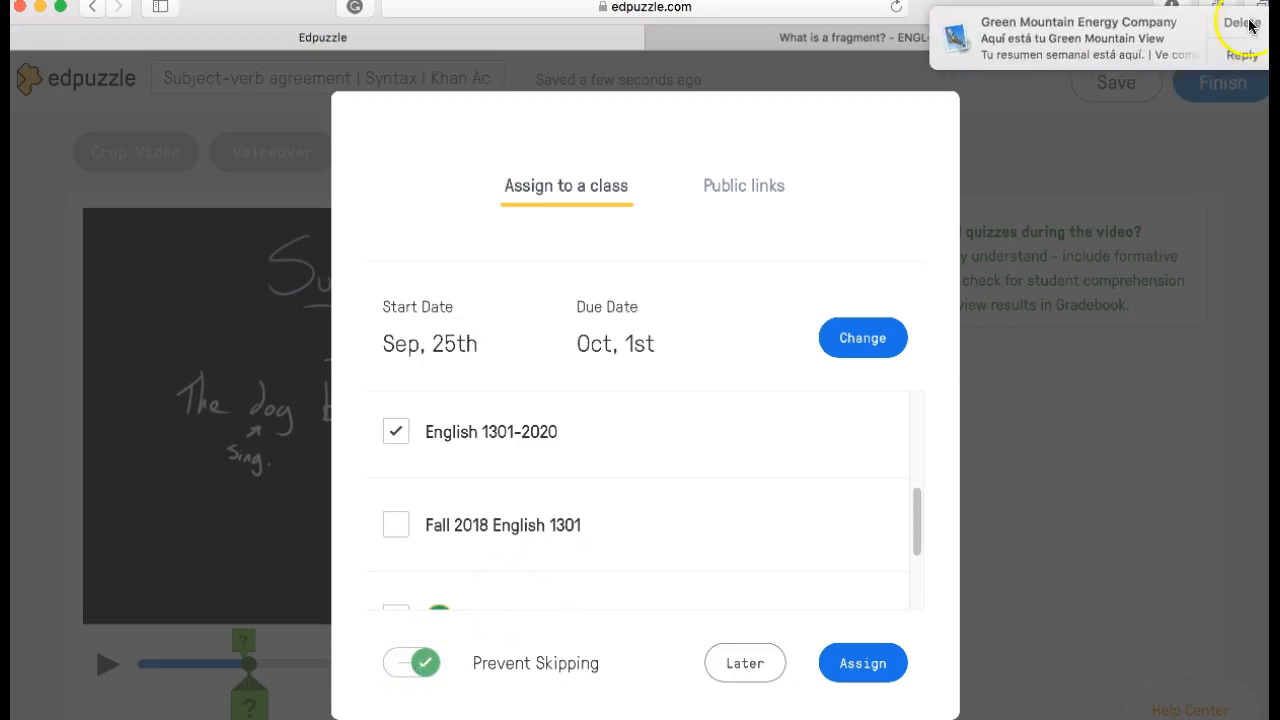
pyautogui.click(1246, 23)
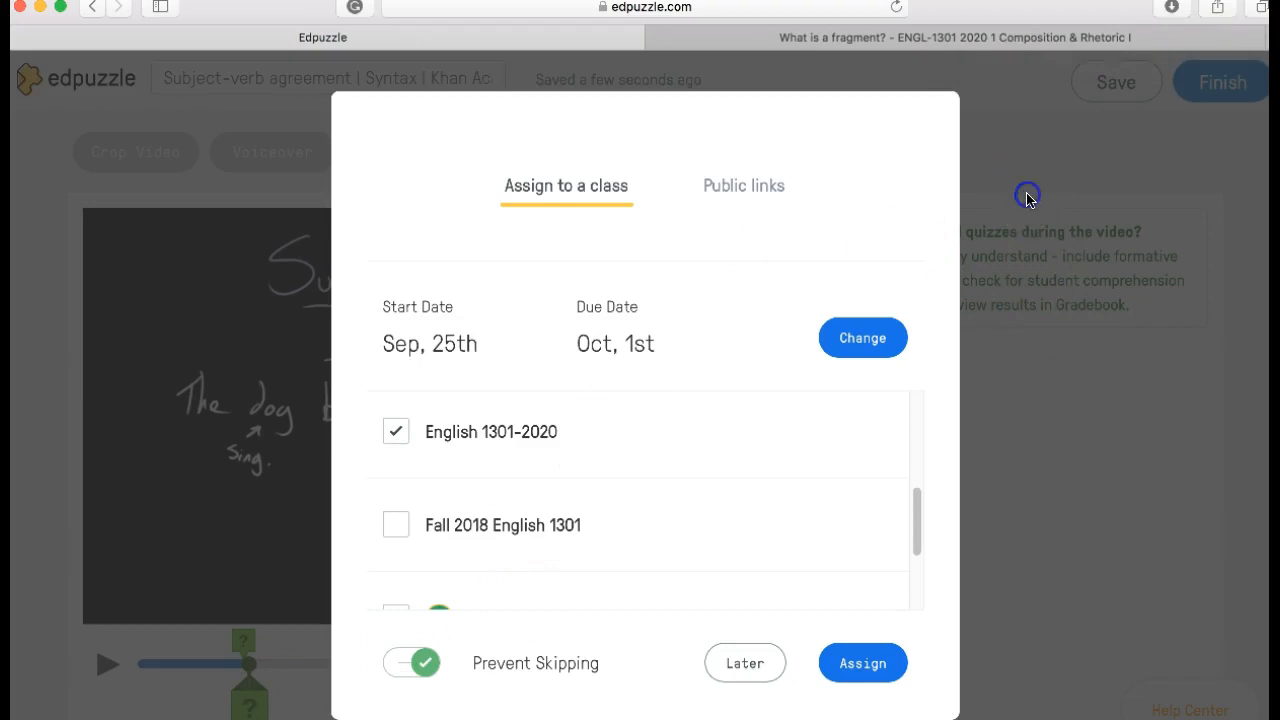
pyautogui.click(742, 663)
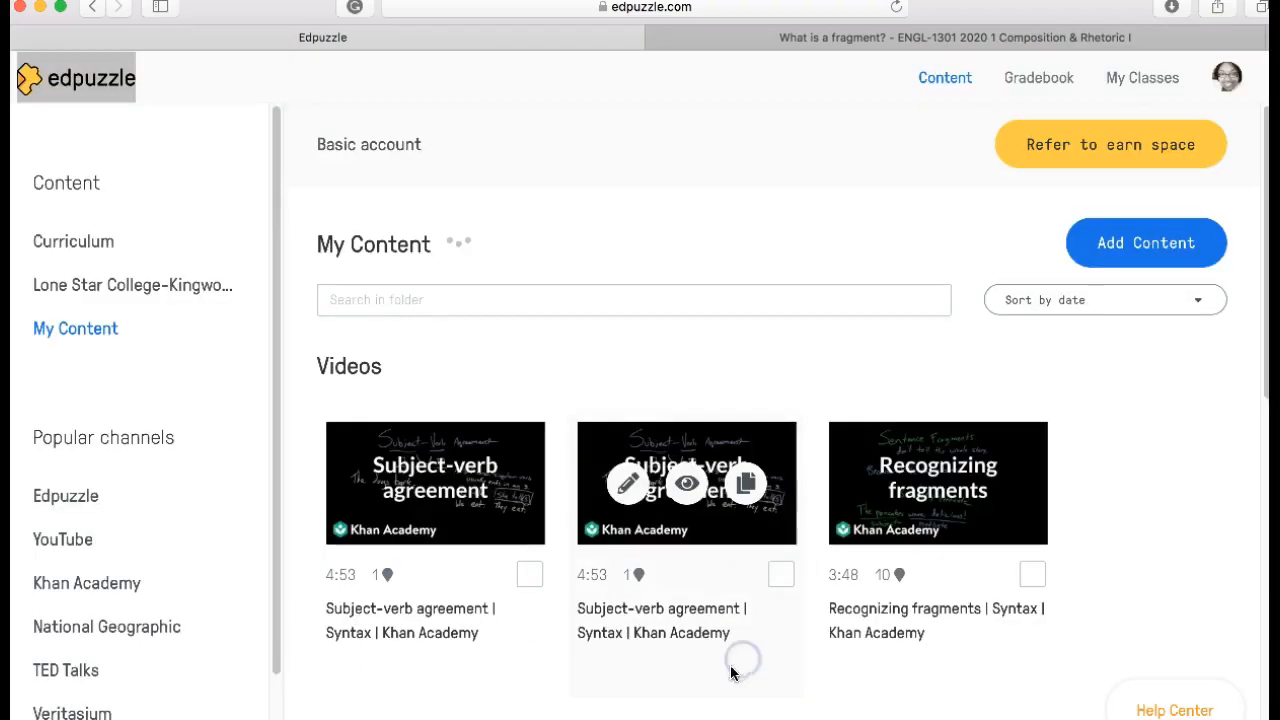
# Look through the saved videos in My Content
pyautogui.scroll(-5, 651, 440)
pyautogui.scroll(-3, 651, 447)
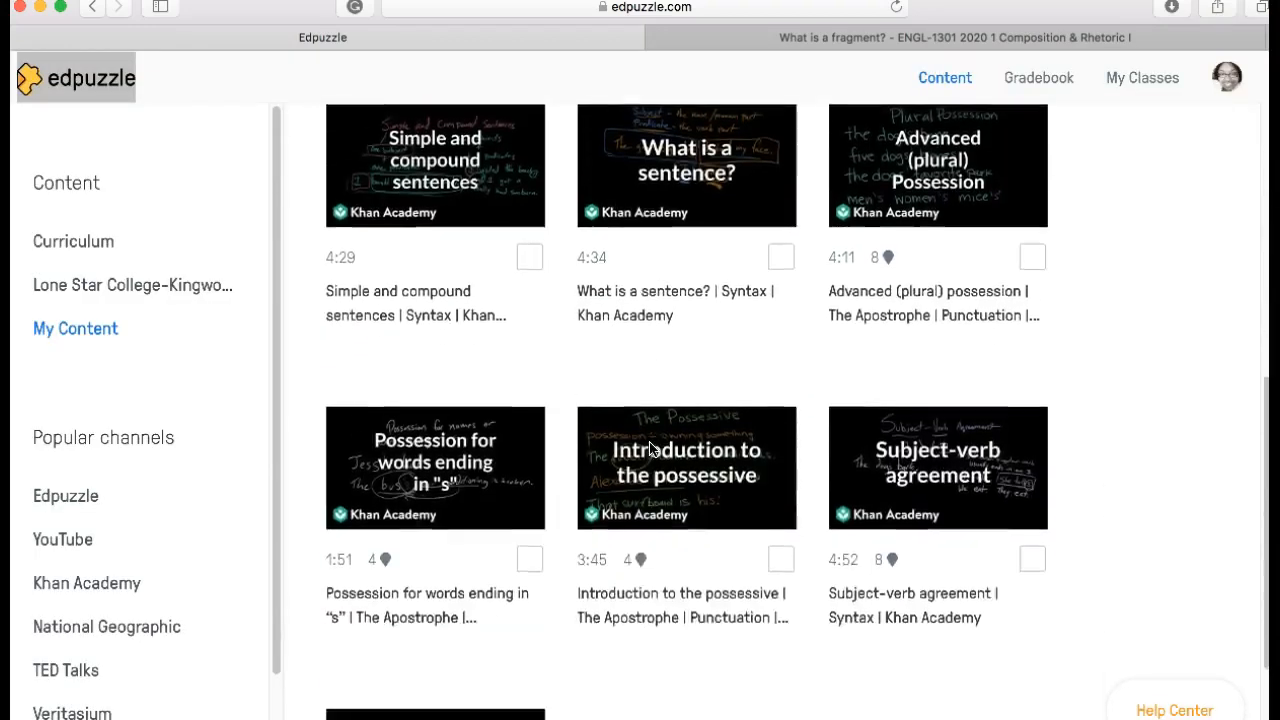
pyautogui.scroll(6, 651, 445)
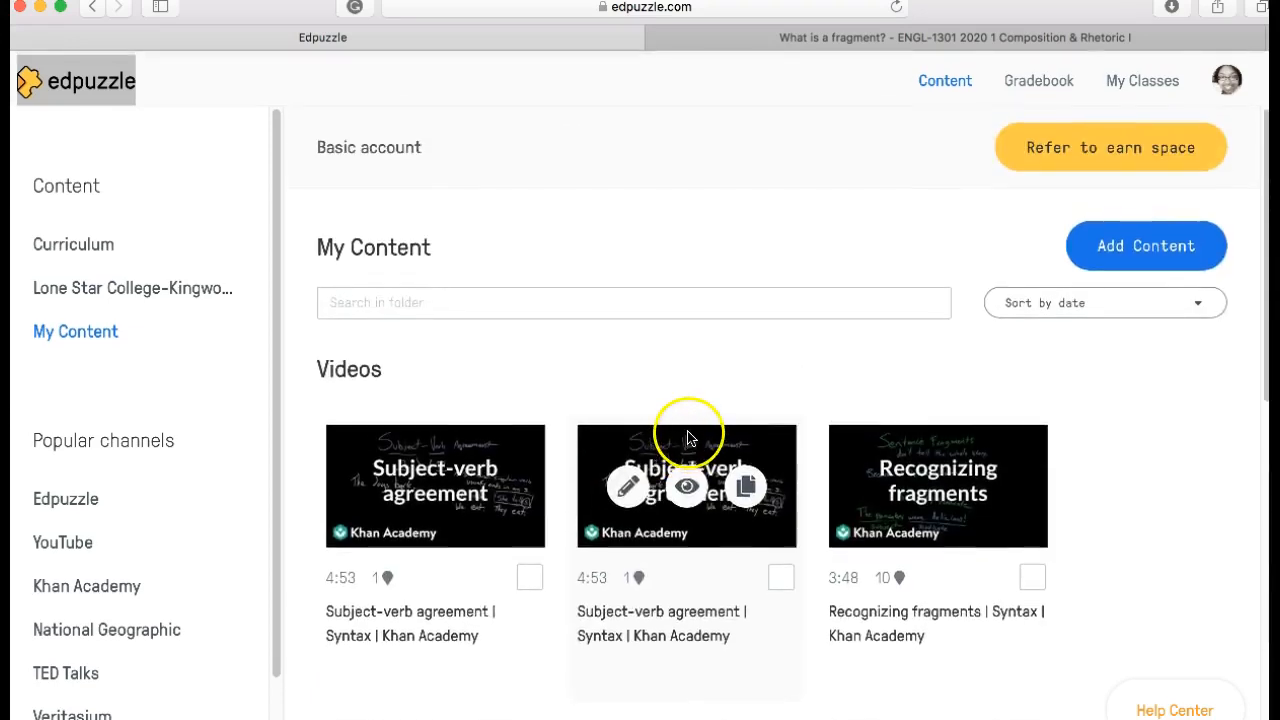
# Open the list of classes and examine the English 1301 assignments that have no due date
pyautogui.click(1136, 81)
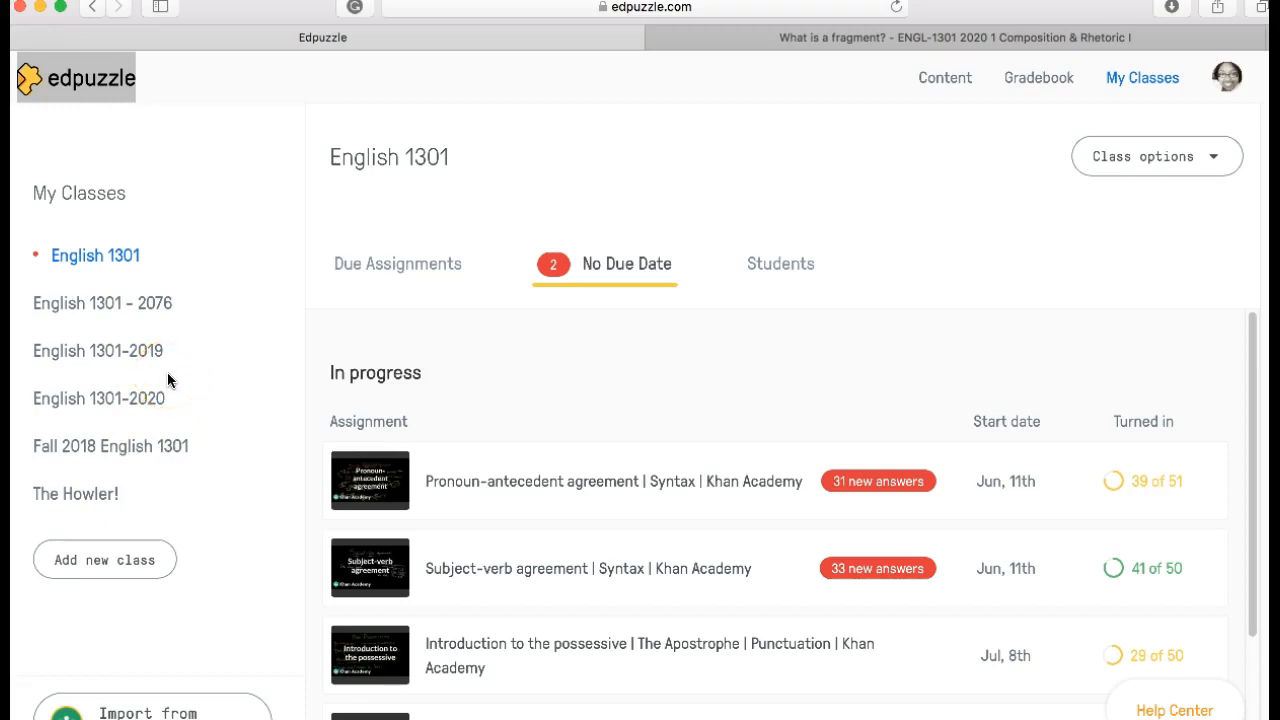
pyautogui.scroll(-1, 167, 372)
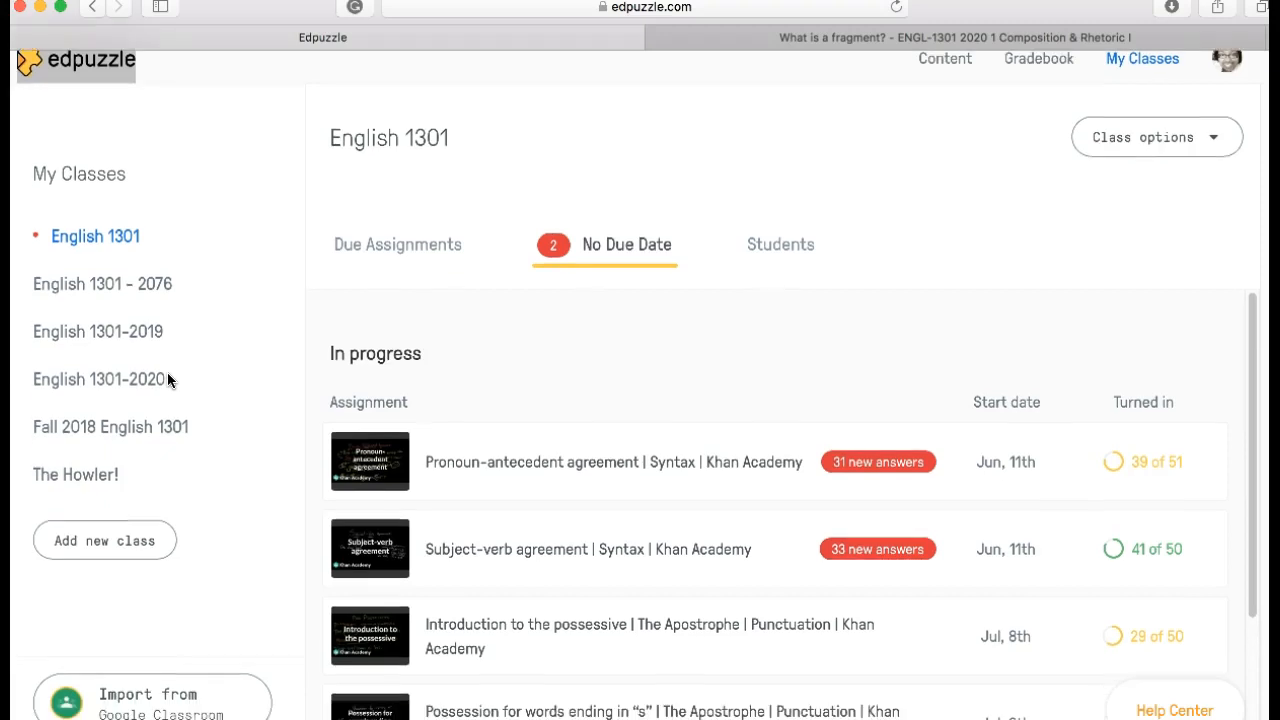
pyautogui.scroll(1, 167, 372)
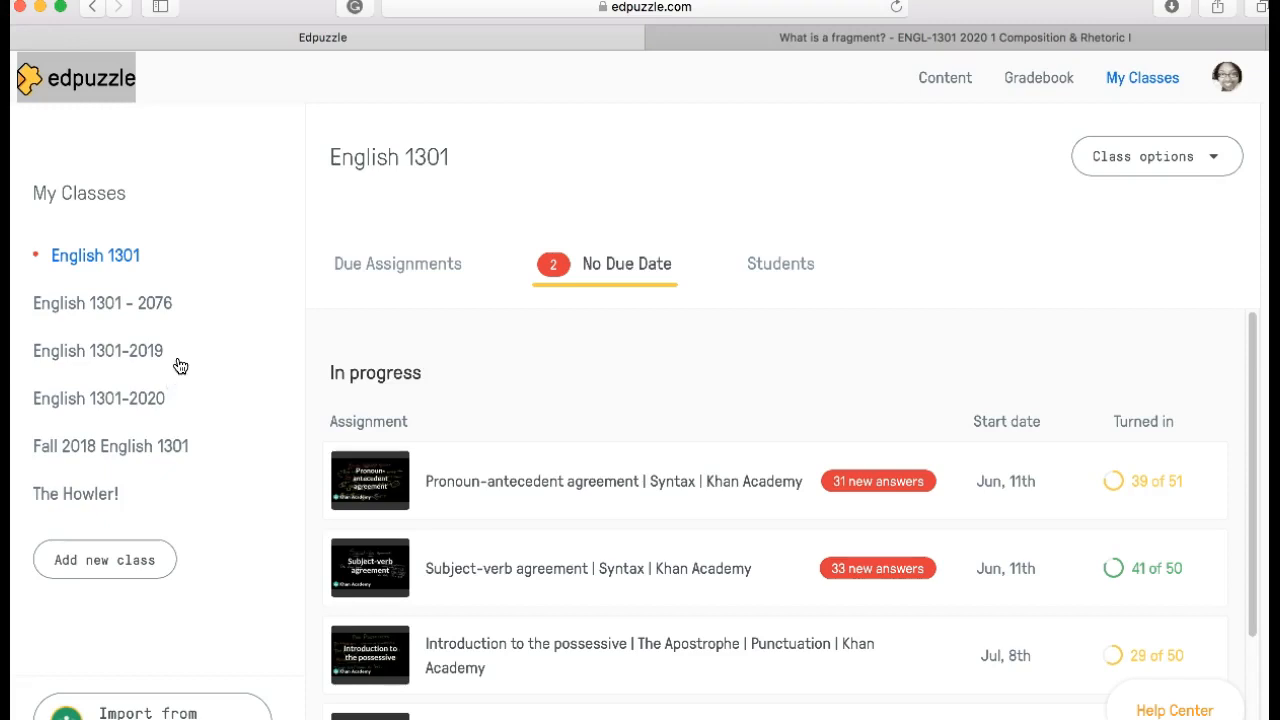
pyautogui.scroll(-1, 180, 365)
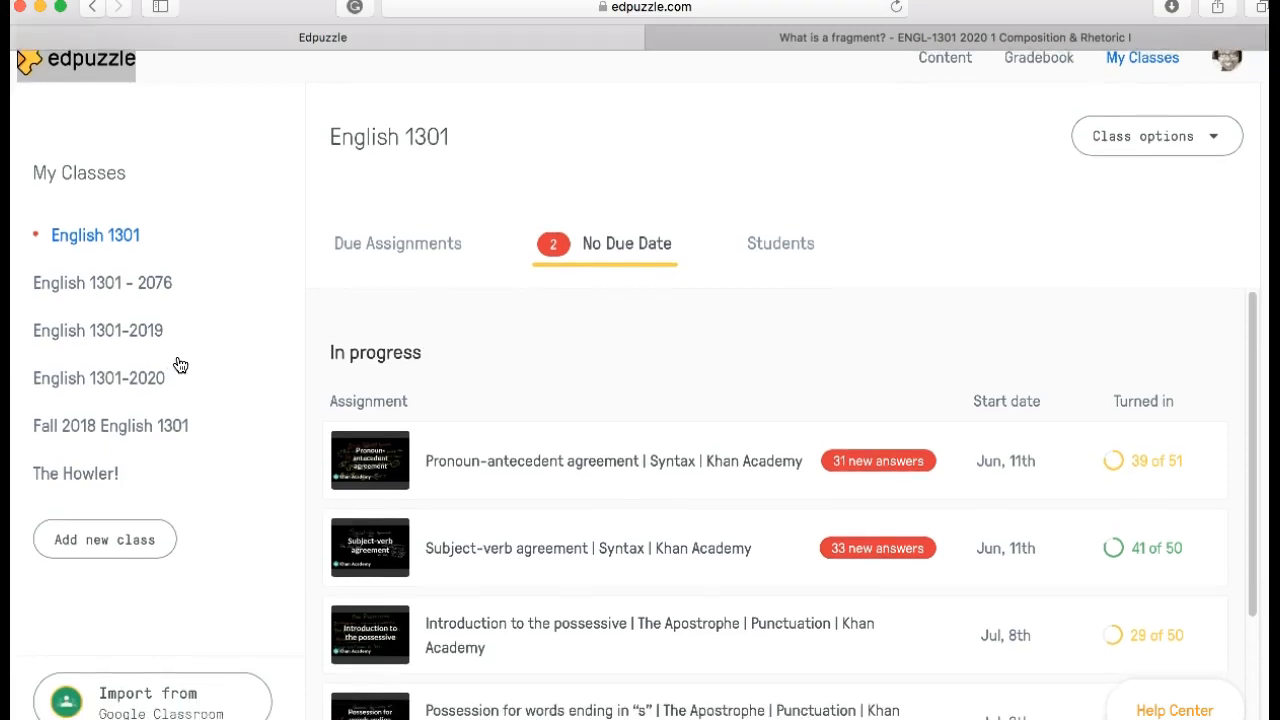
pyautogui.scroll(1, 180, 365)
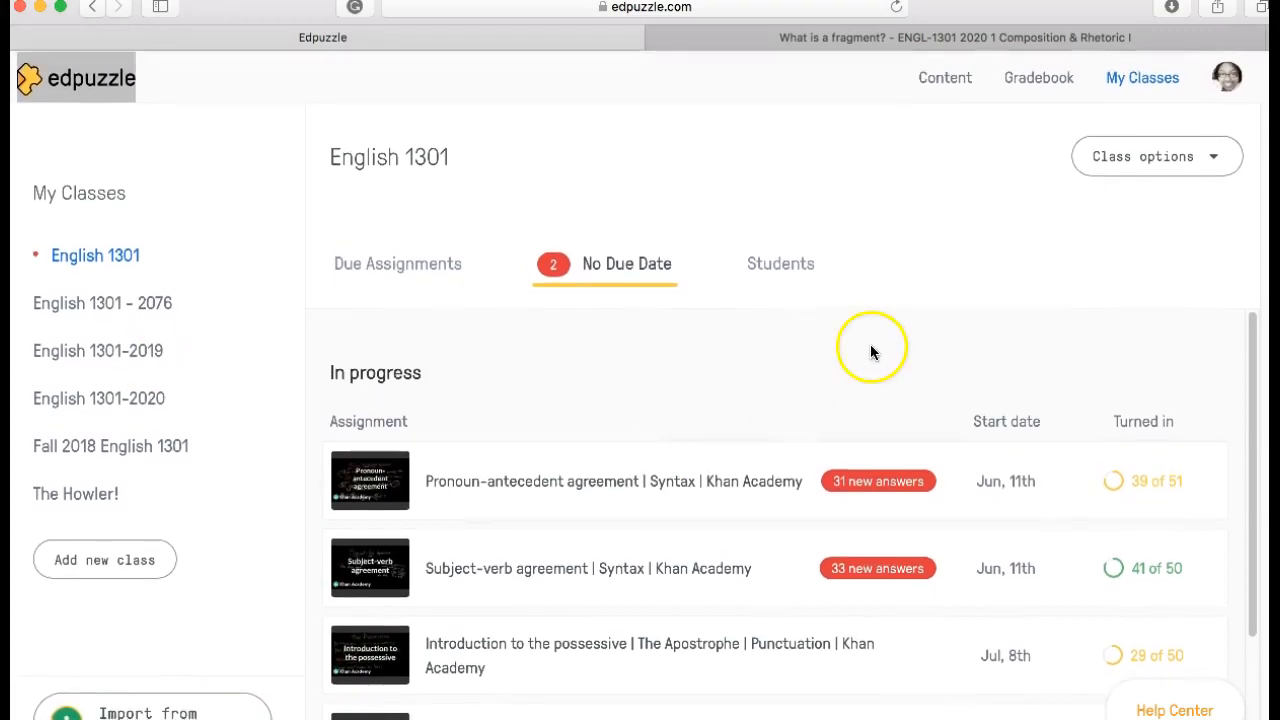
pyautogui.scroll(-5, 871, 349)
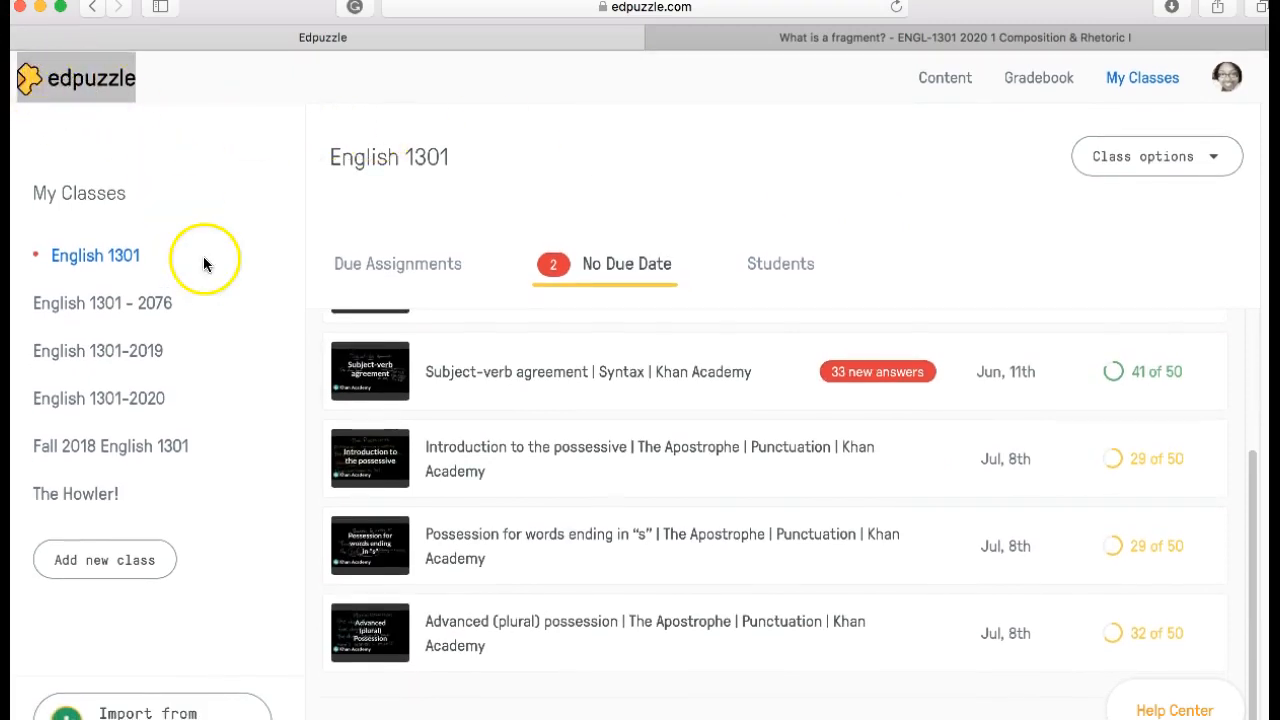
pyautogui.scroll(-1, 200, 320)
pyautogui.scroll(1, 601, 270)
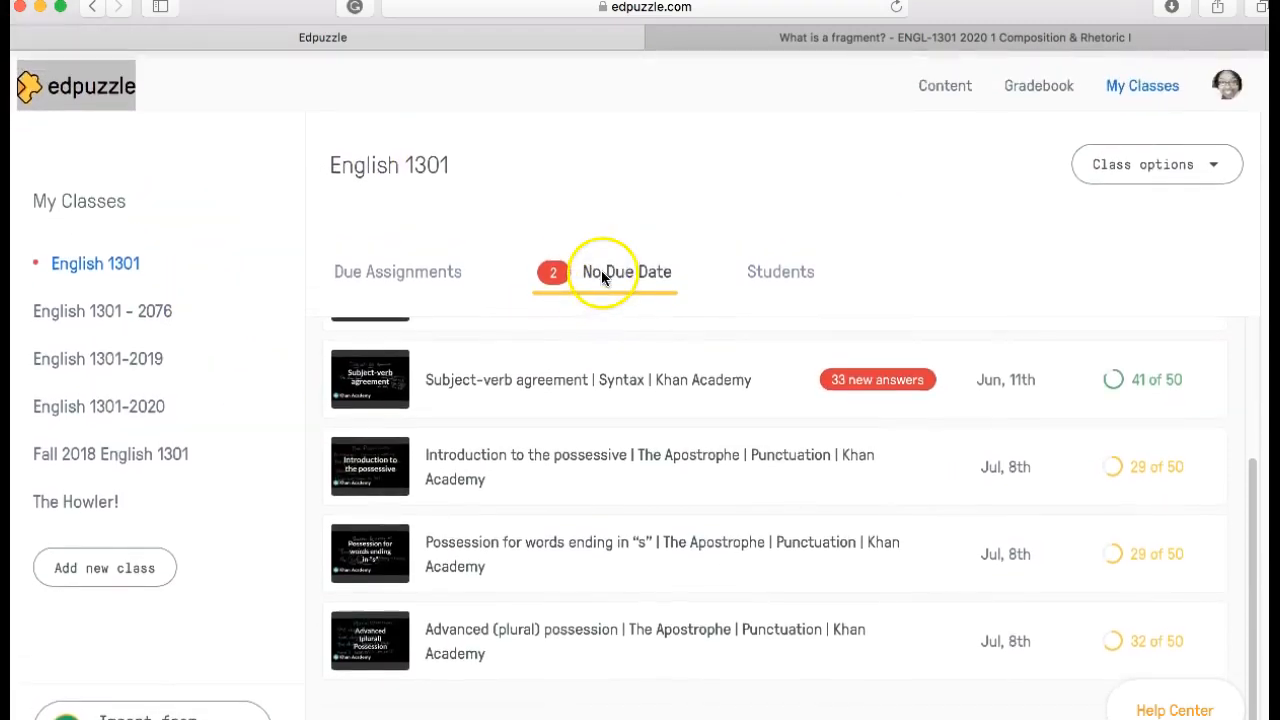